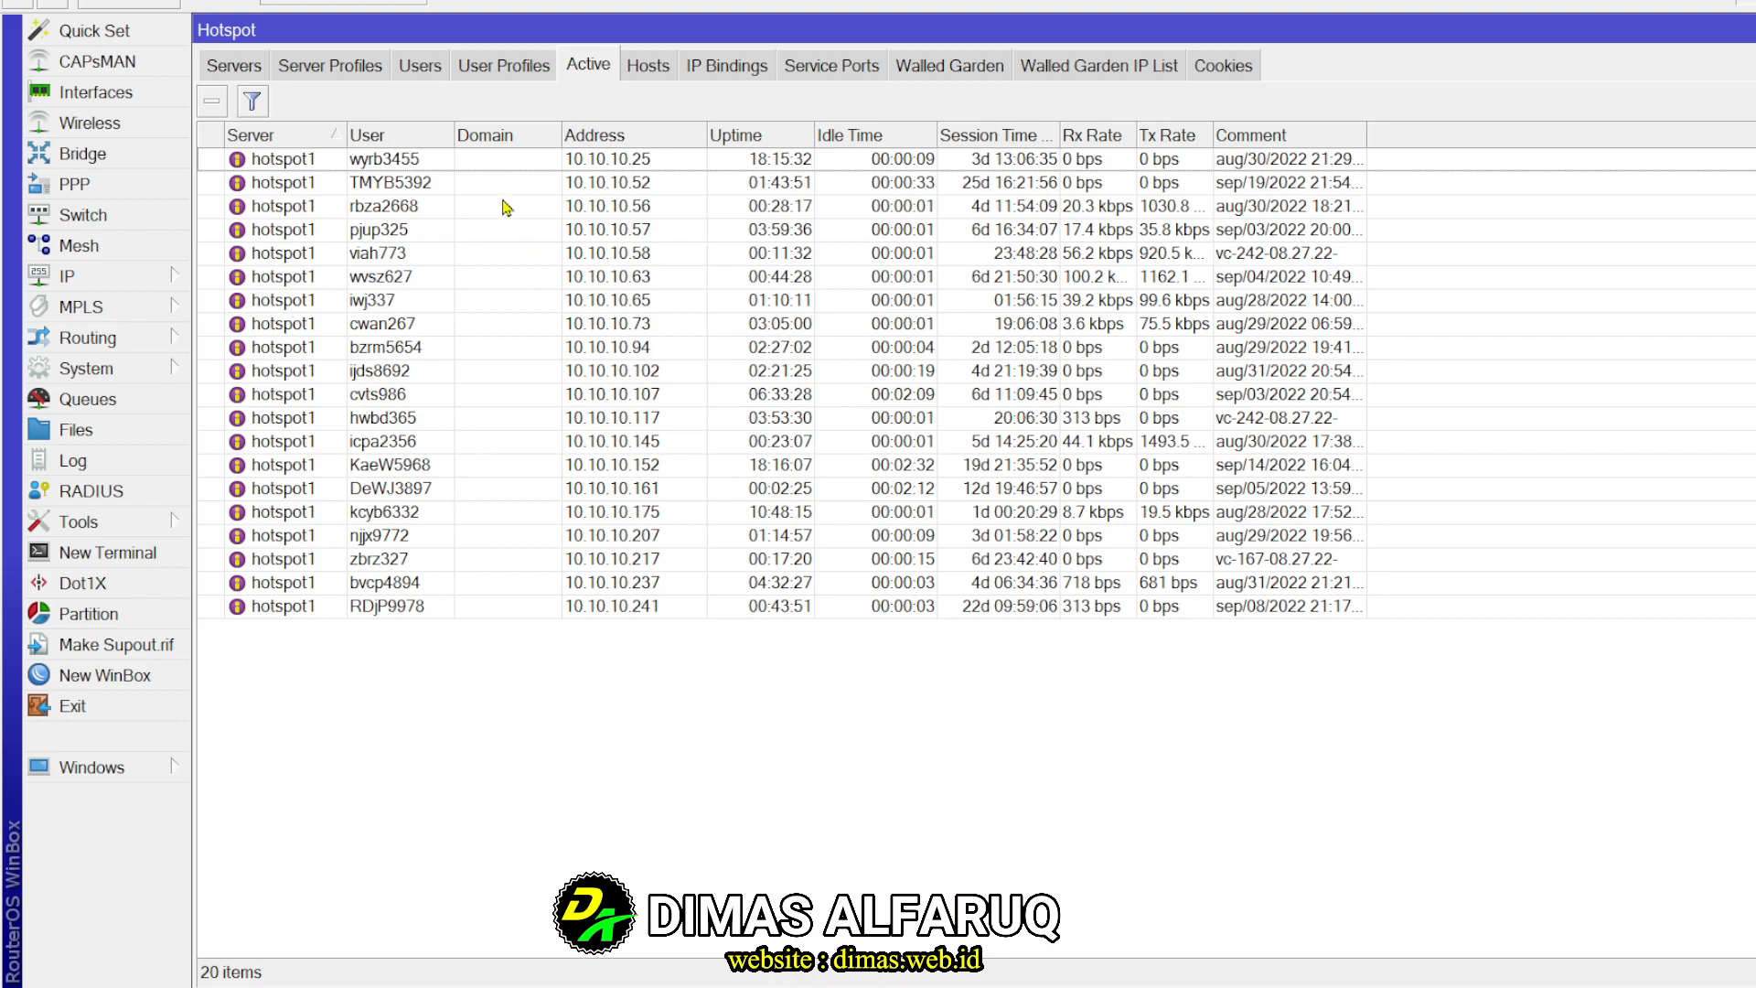
Show the hotspot user list and hide its MAC Address and Address columns
left_click(419, 67)
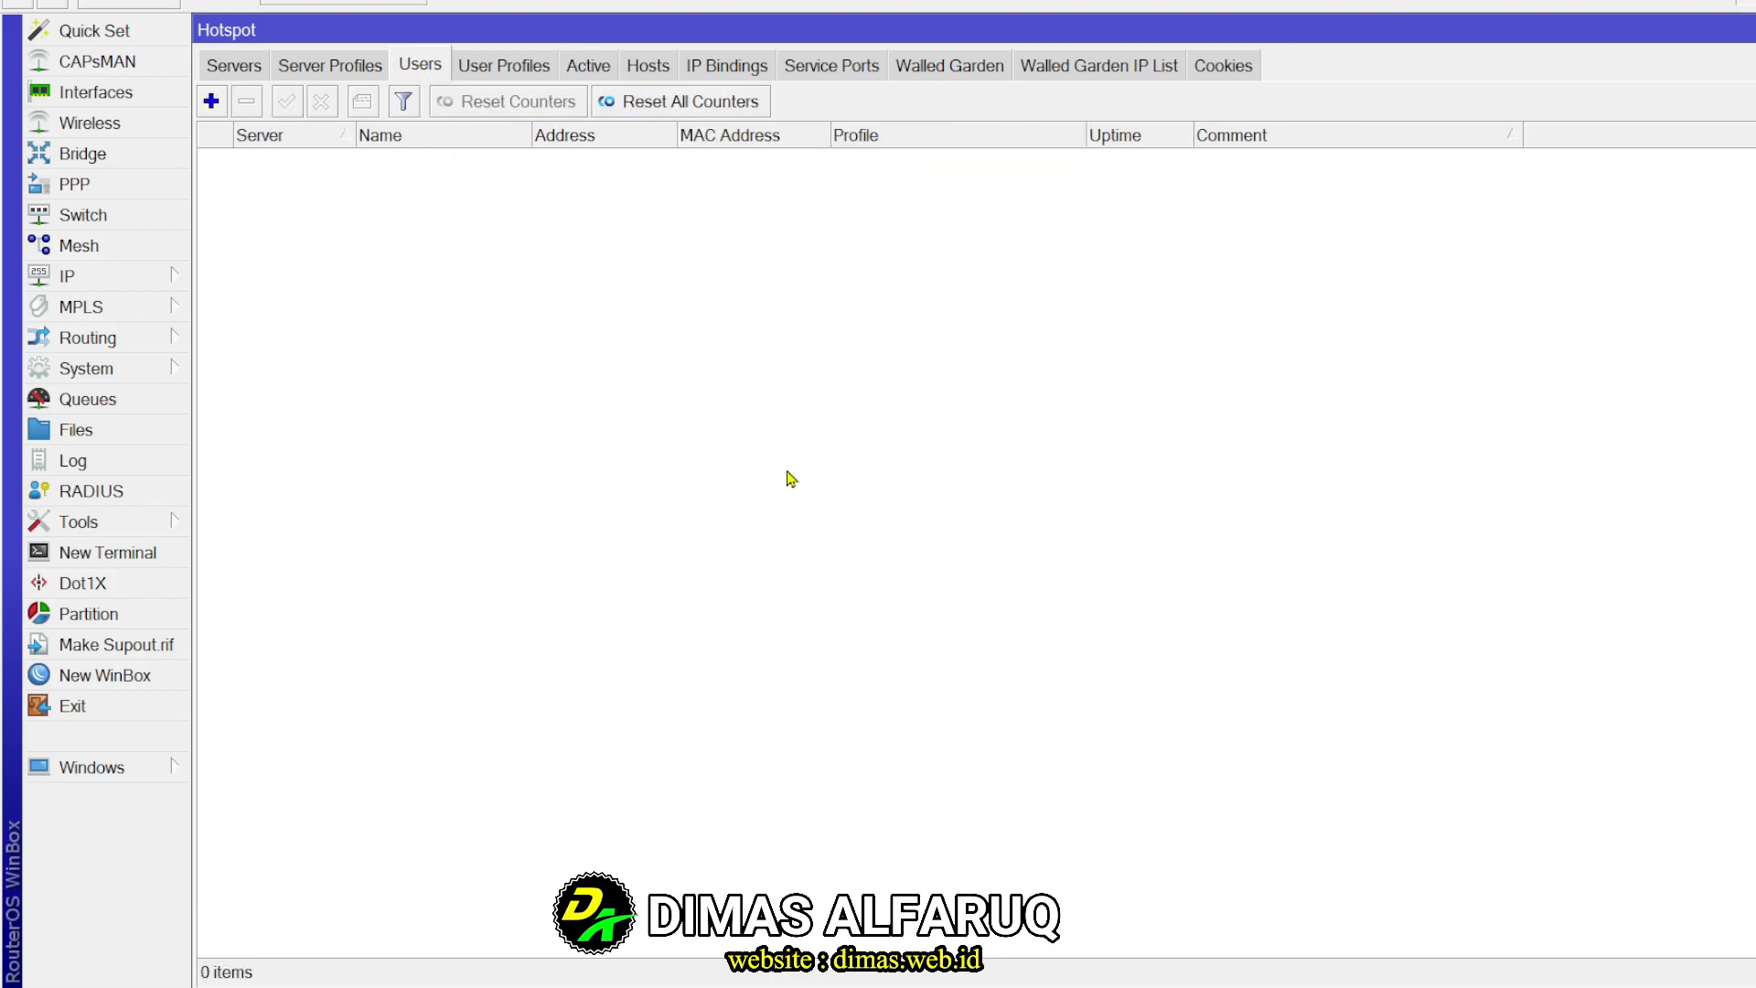
scroll(670, 560, "down", 6)
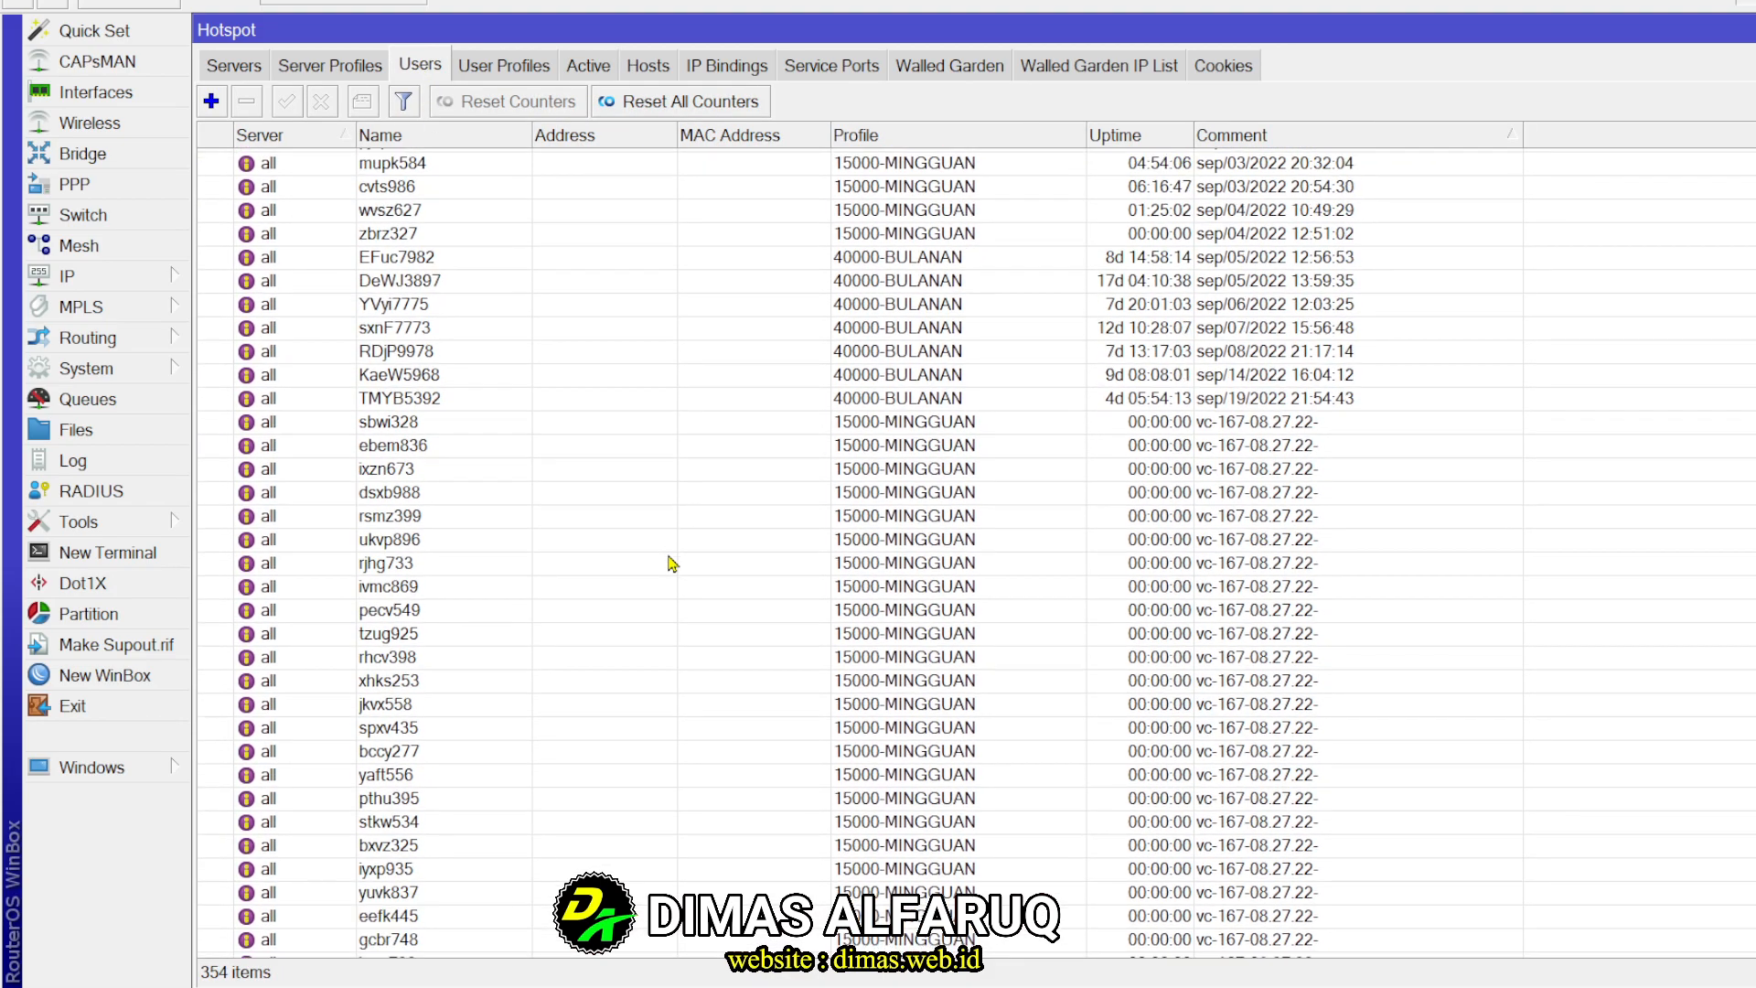
scroll(670, 561, "down", 4)
left_click(702, 316)
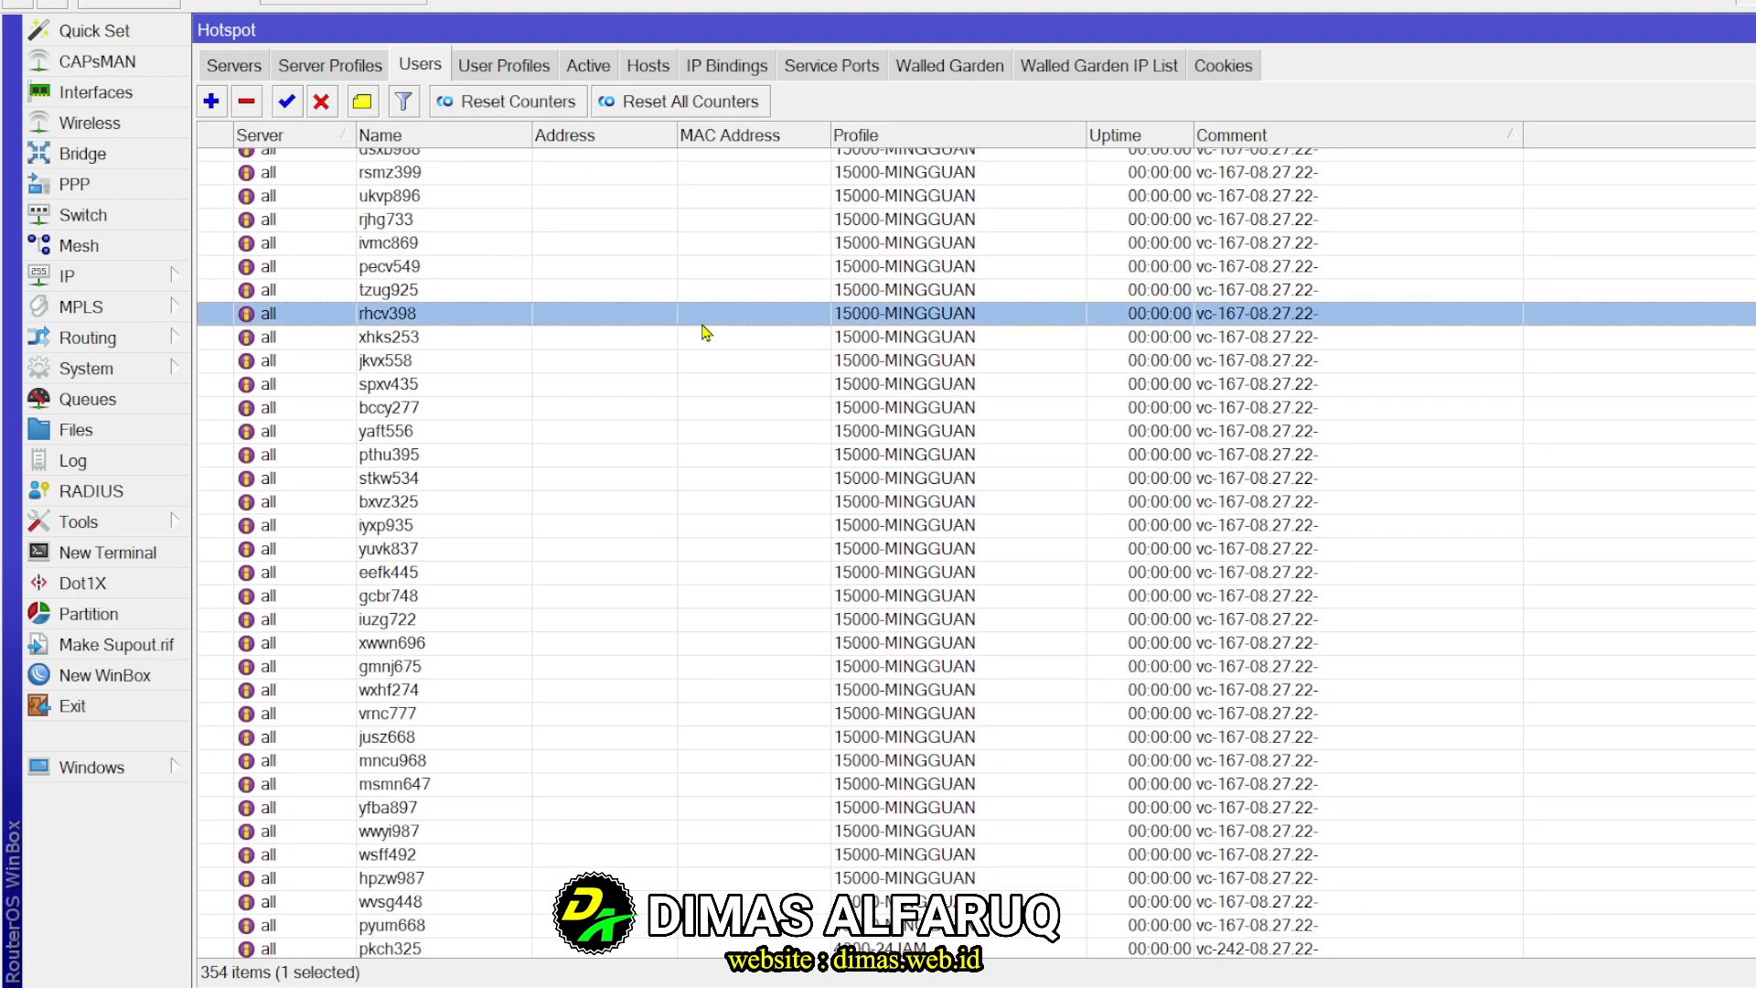
right_click(783, 430)
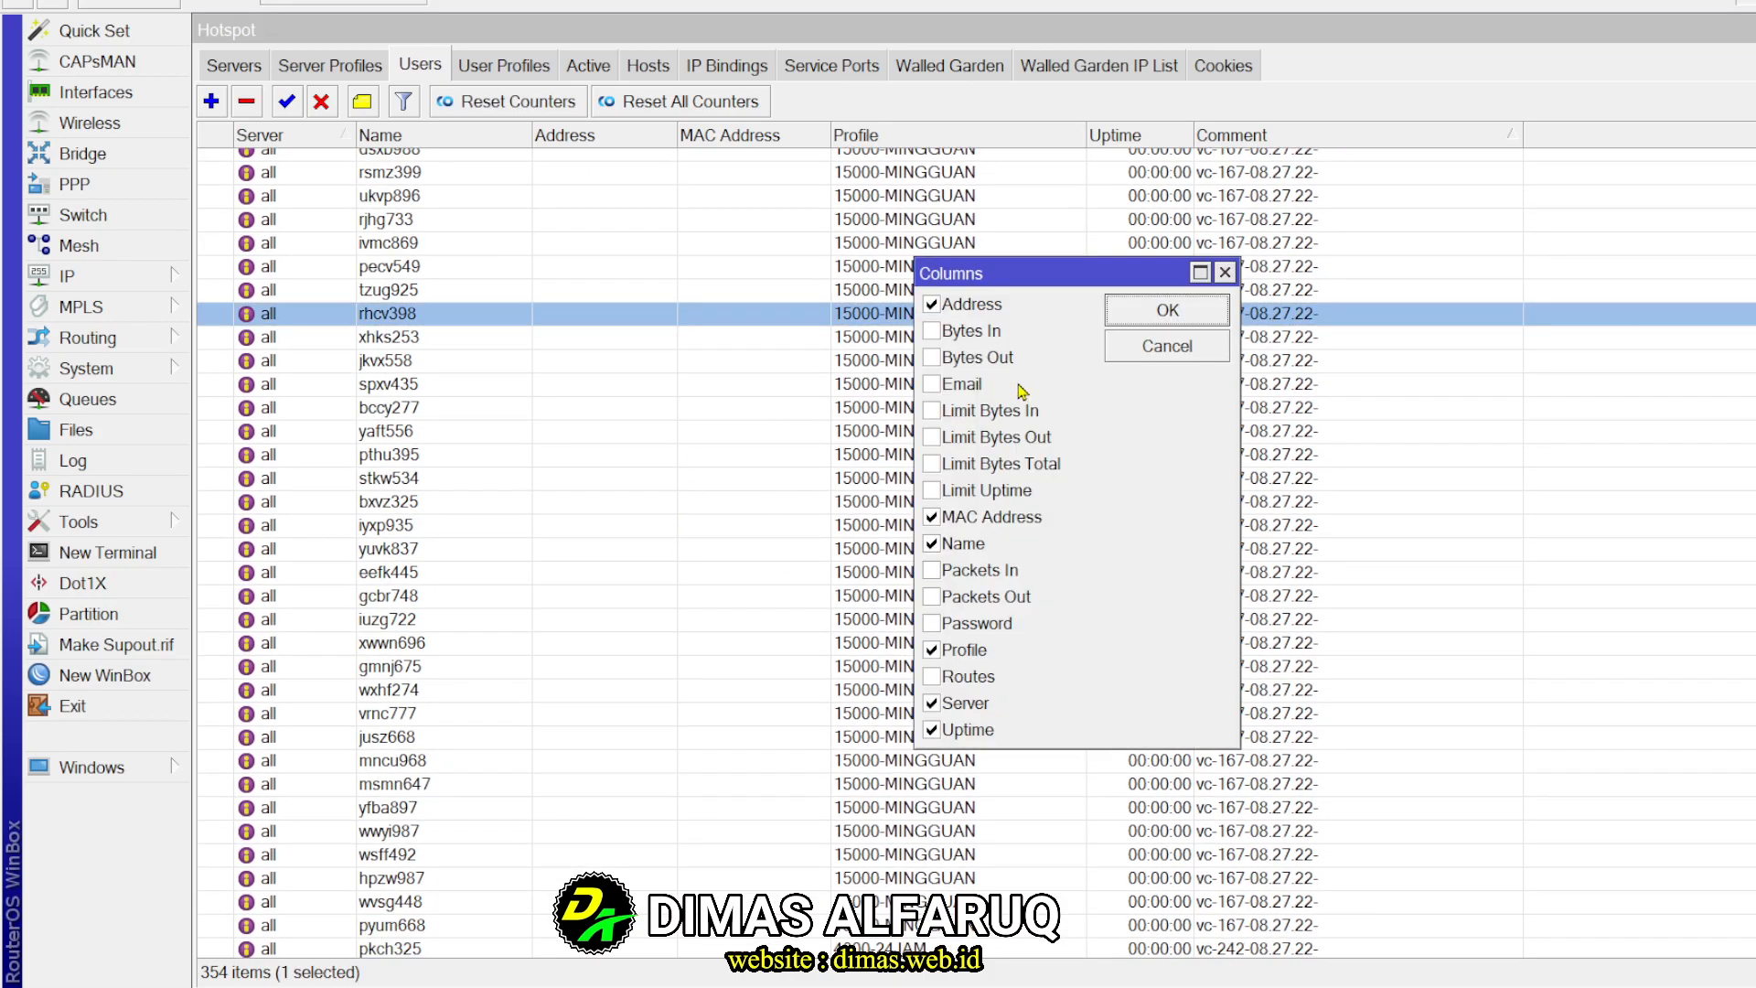
left_click(983, 516)
left_click(962, 304)
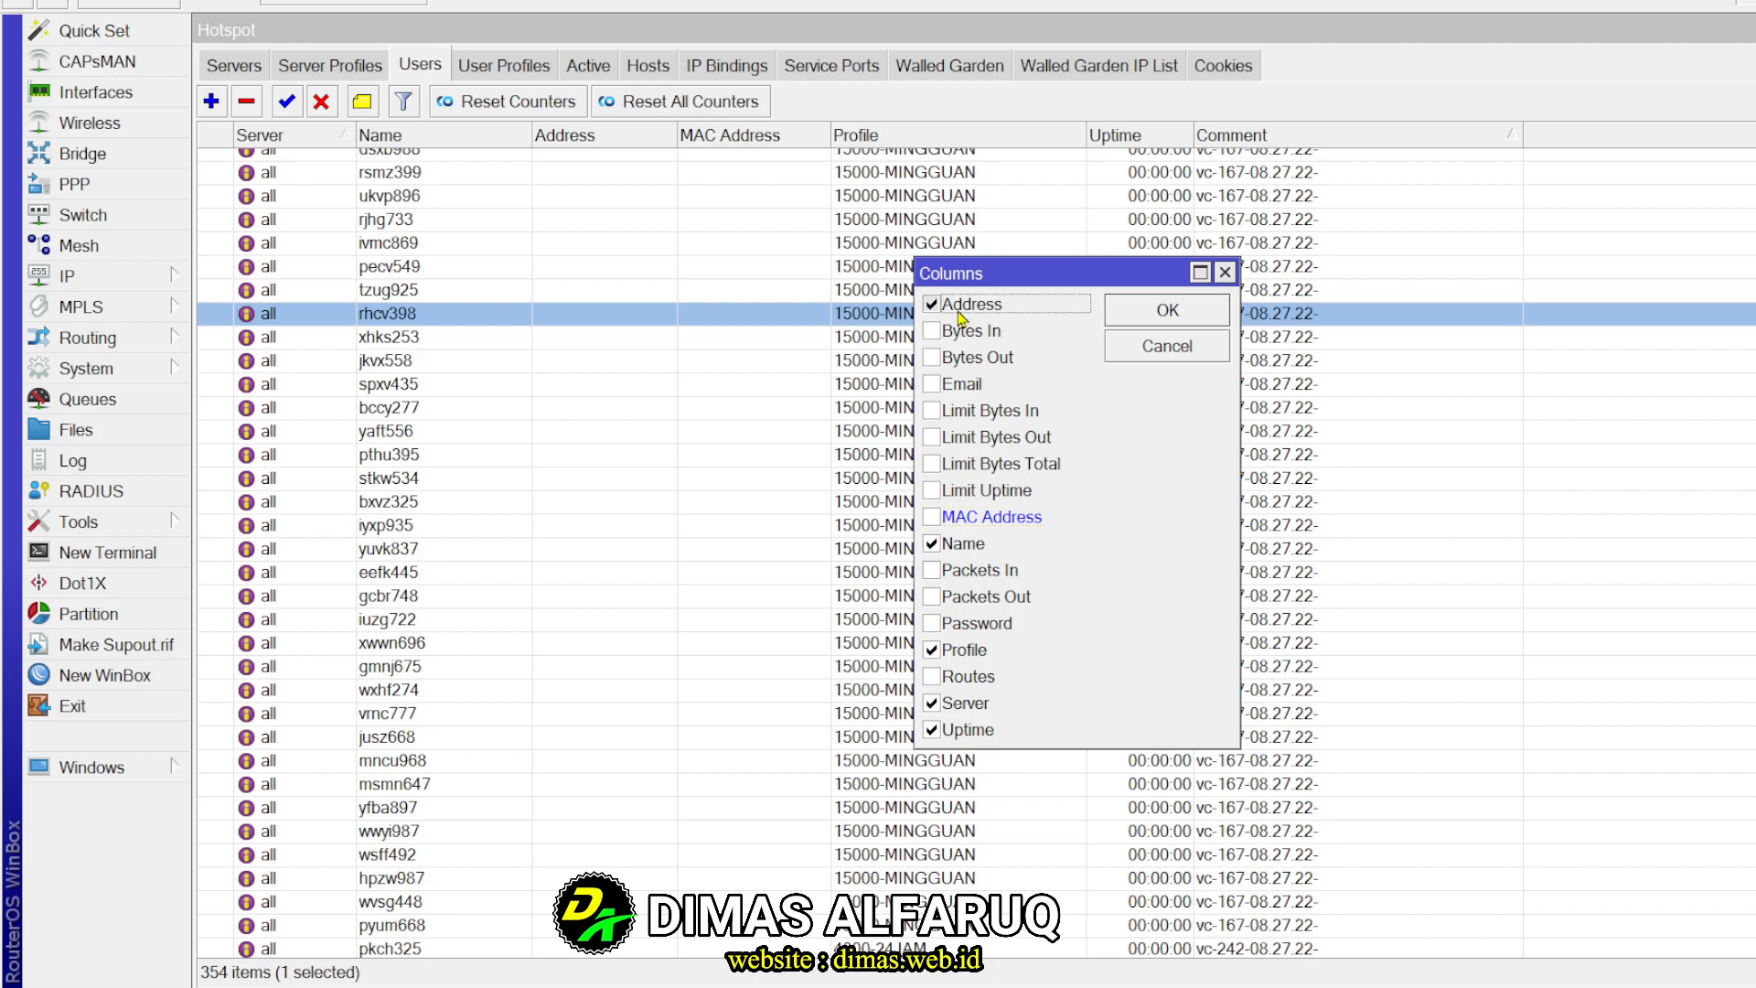
left_click(1145, 313)
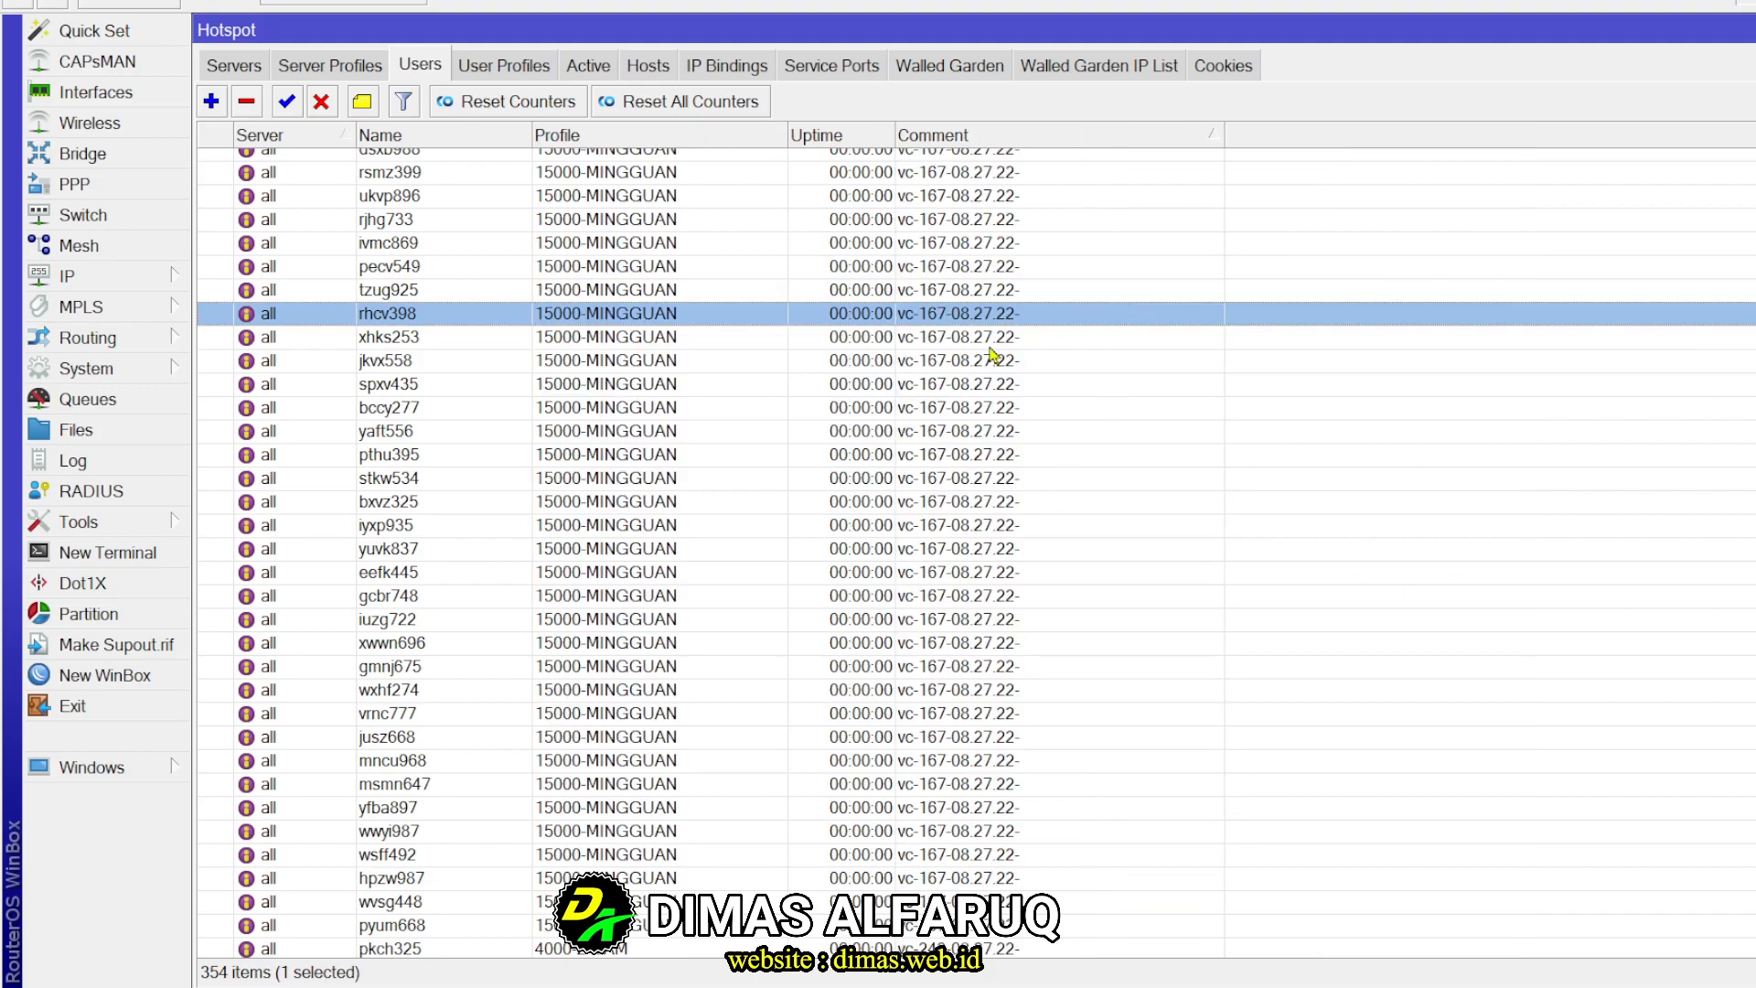
Examine the hotspot user list from end to end, comparing the users' profiles, uptimes and comments
scroll(905, 484, "up", 1)
scroll(1138, 580, "down", 1)
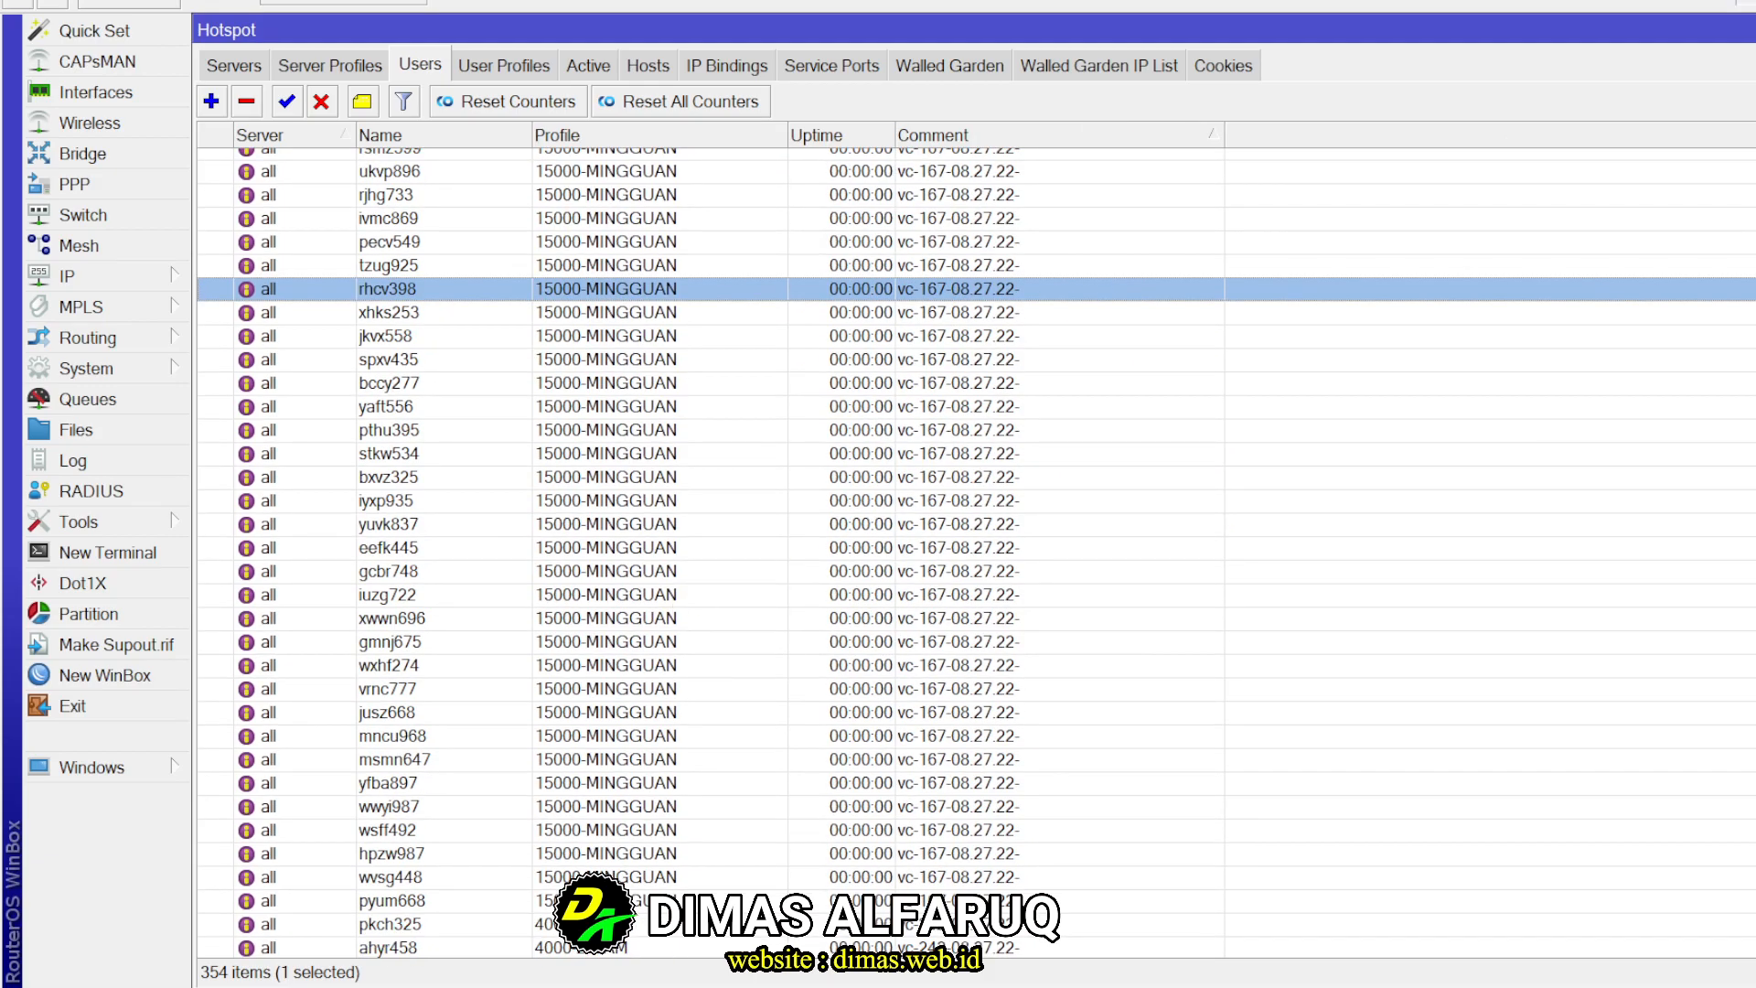
scroll(1138, 580, "down", 3)
scroll(1139, 580, "up", 7)
scroll(976, 549, "down", 4)
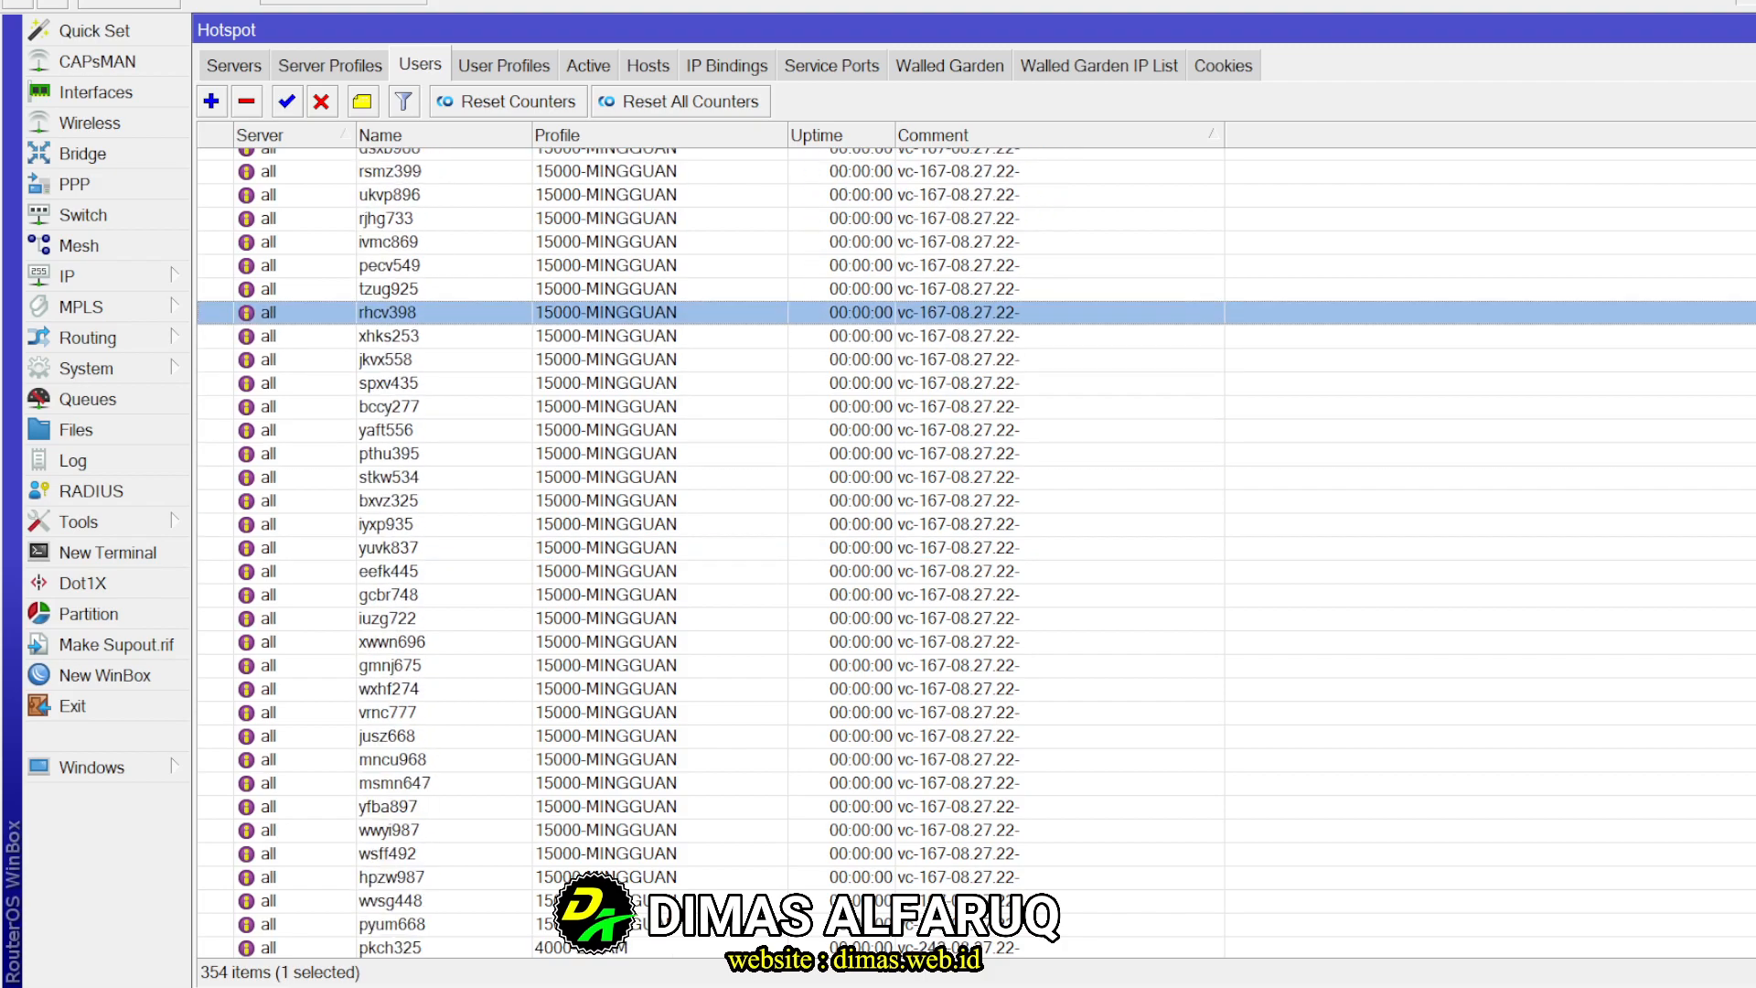
scroll(976, 549, "down", 20)
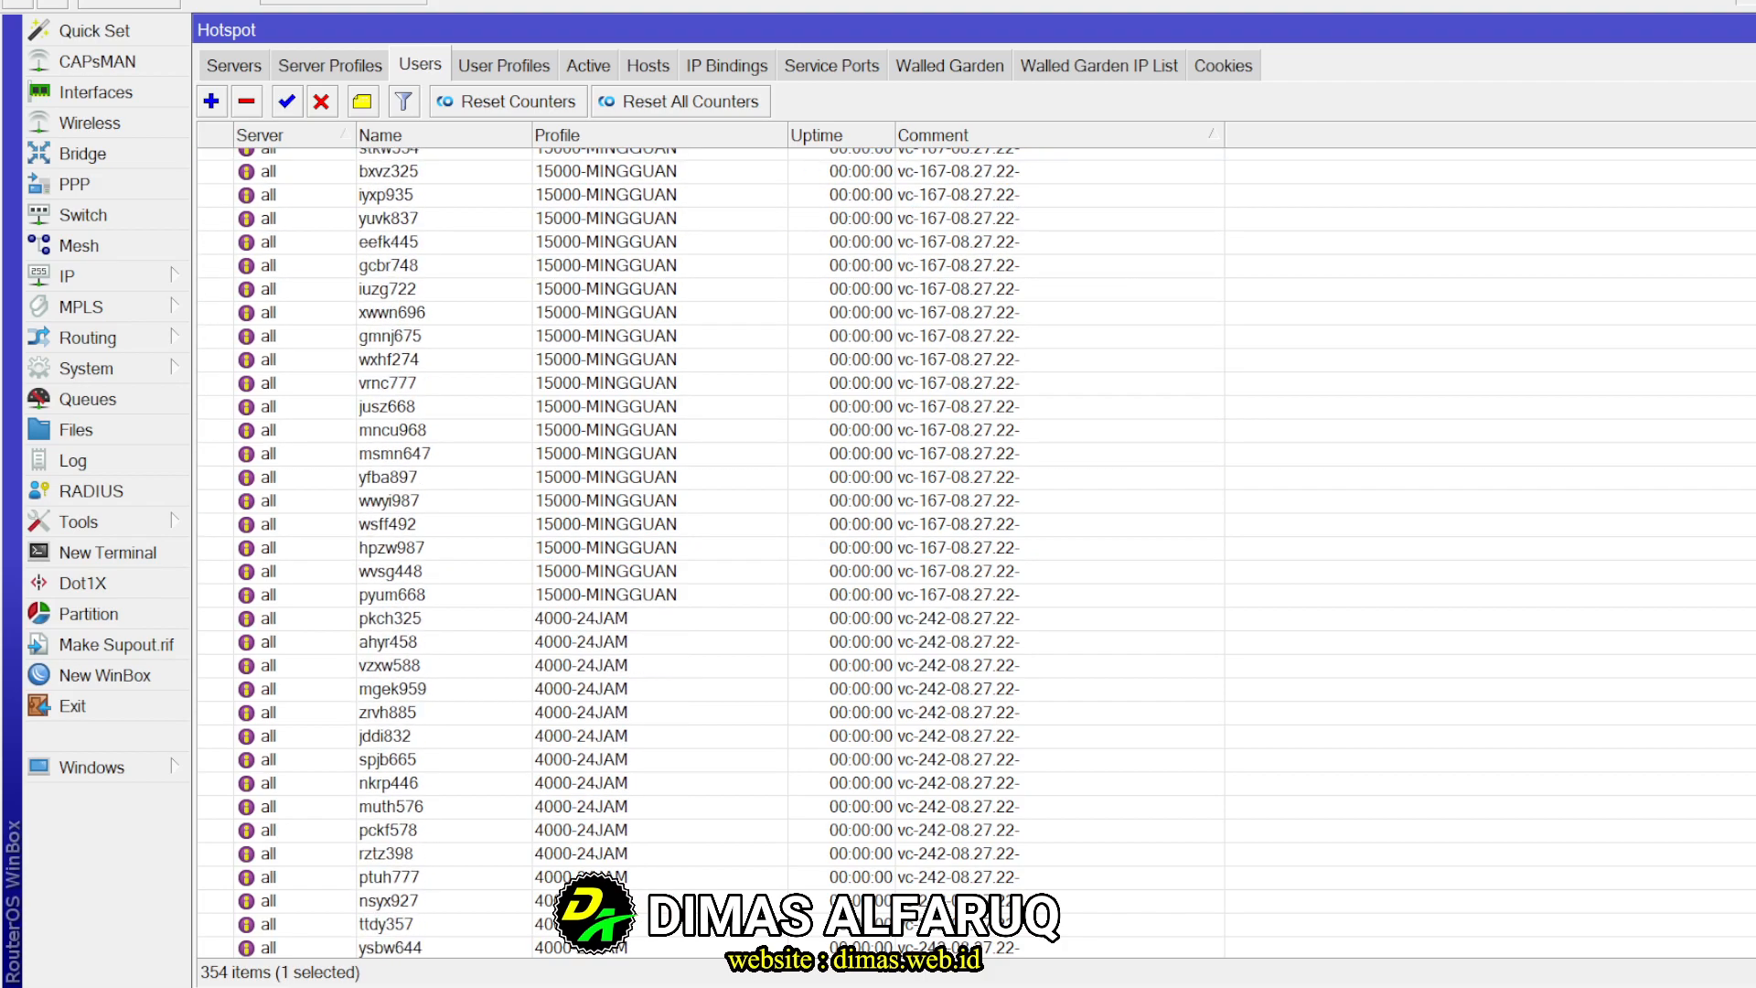
scroll(976, 549, "down", 20)
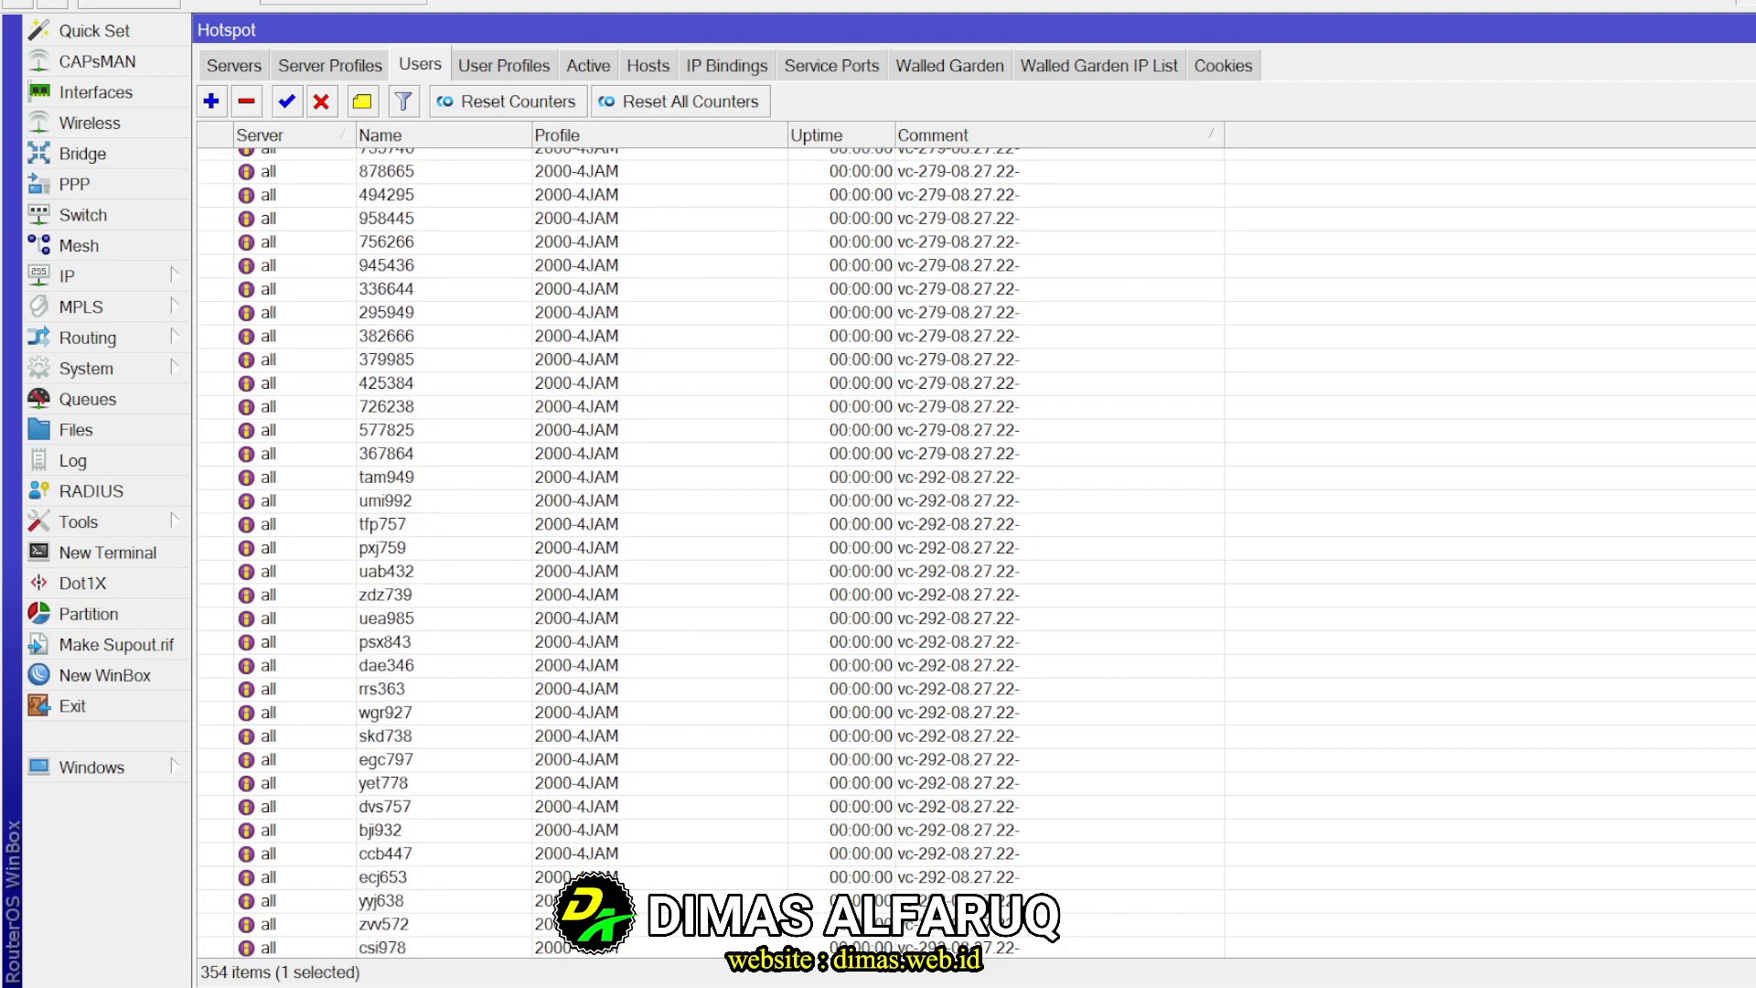
scroll(975, 549, "down", 11)
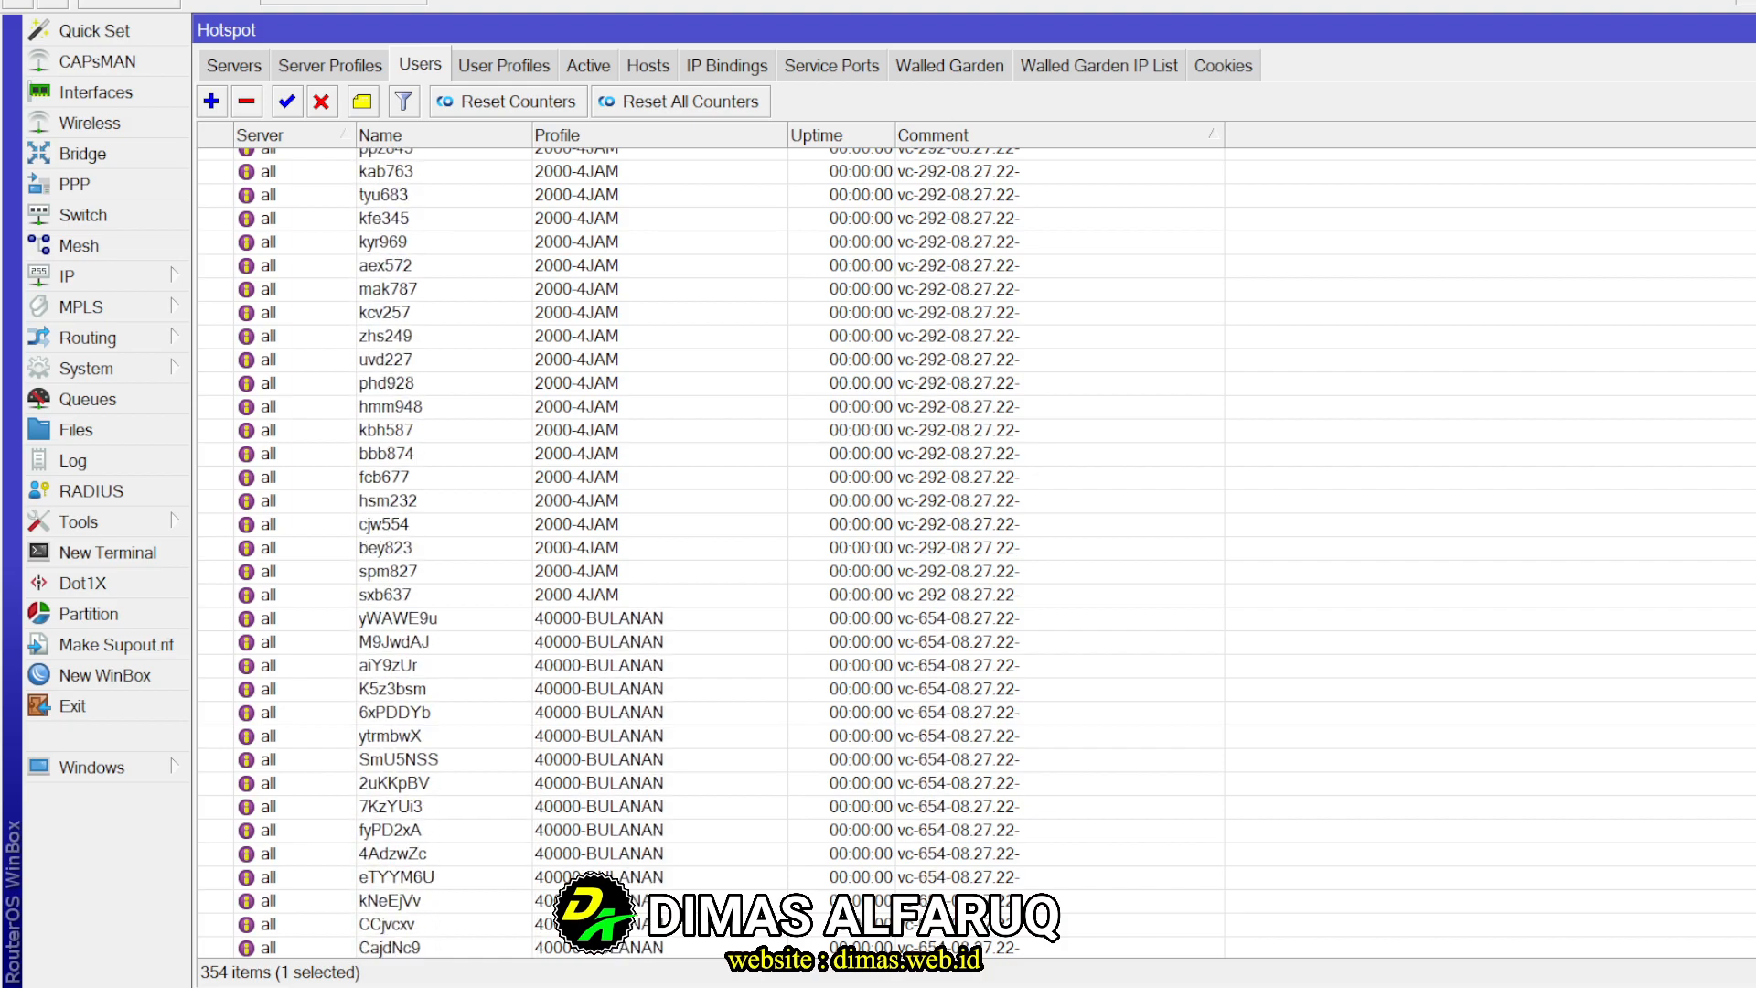
scroll(976, 549, "down", 15)
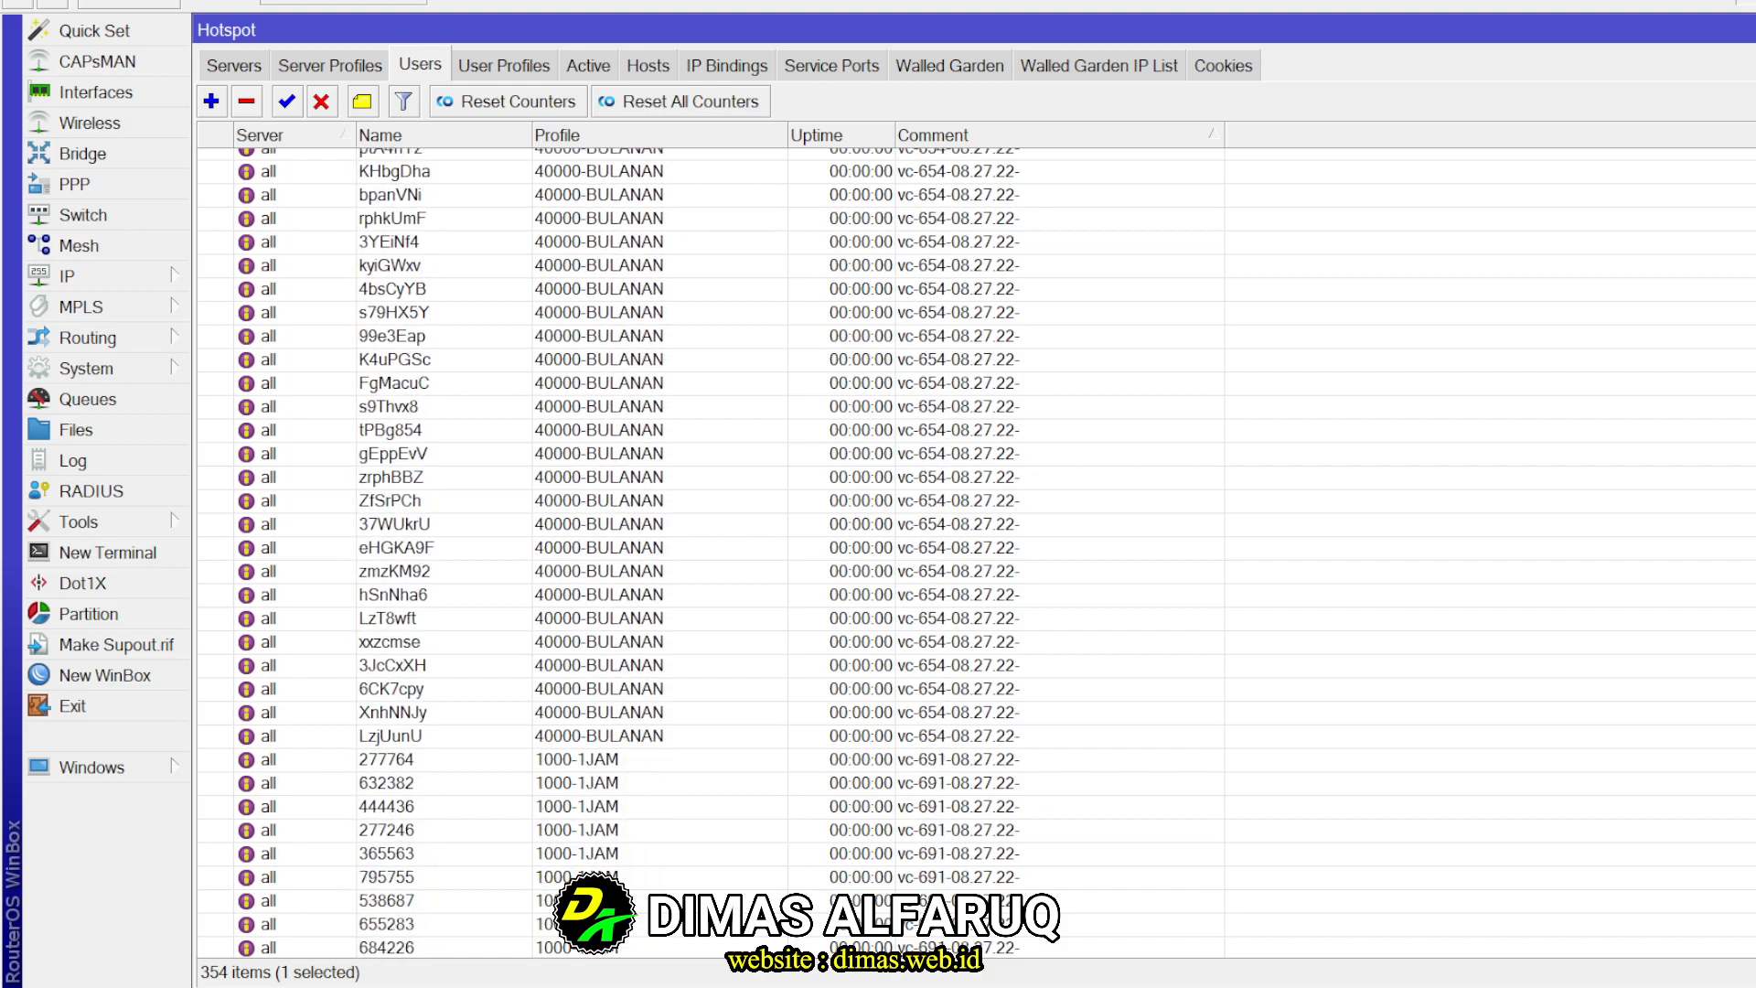
scroll(975, 549, "down", 15)
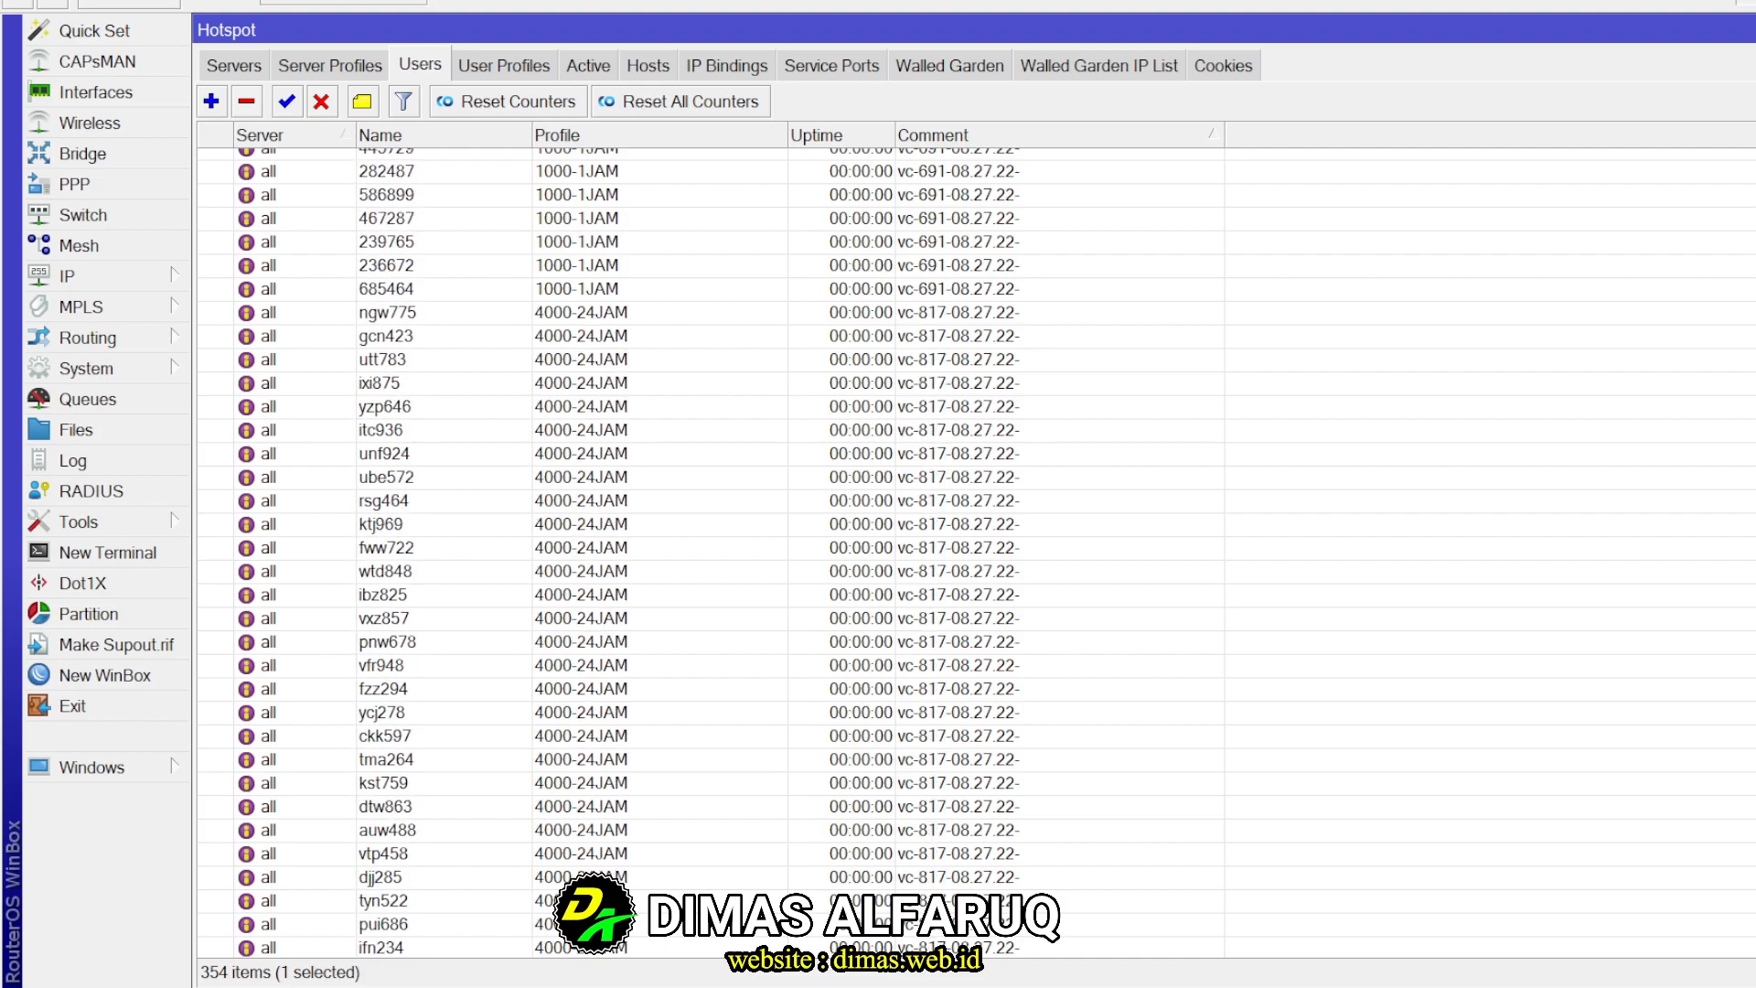
scroll(976, 549, "down", 3)
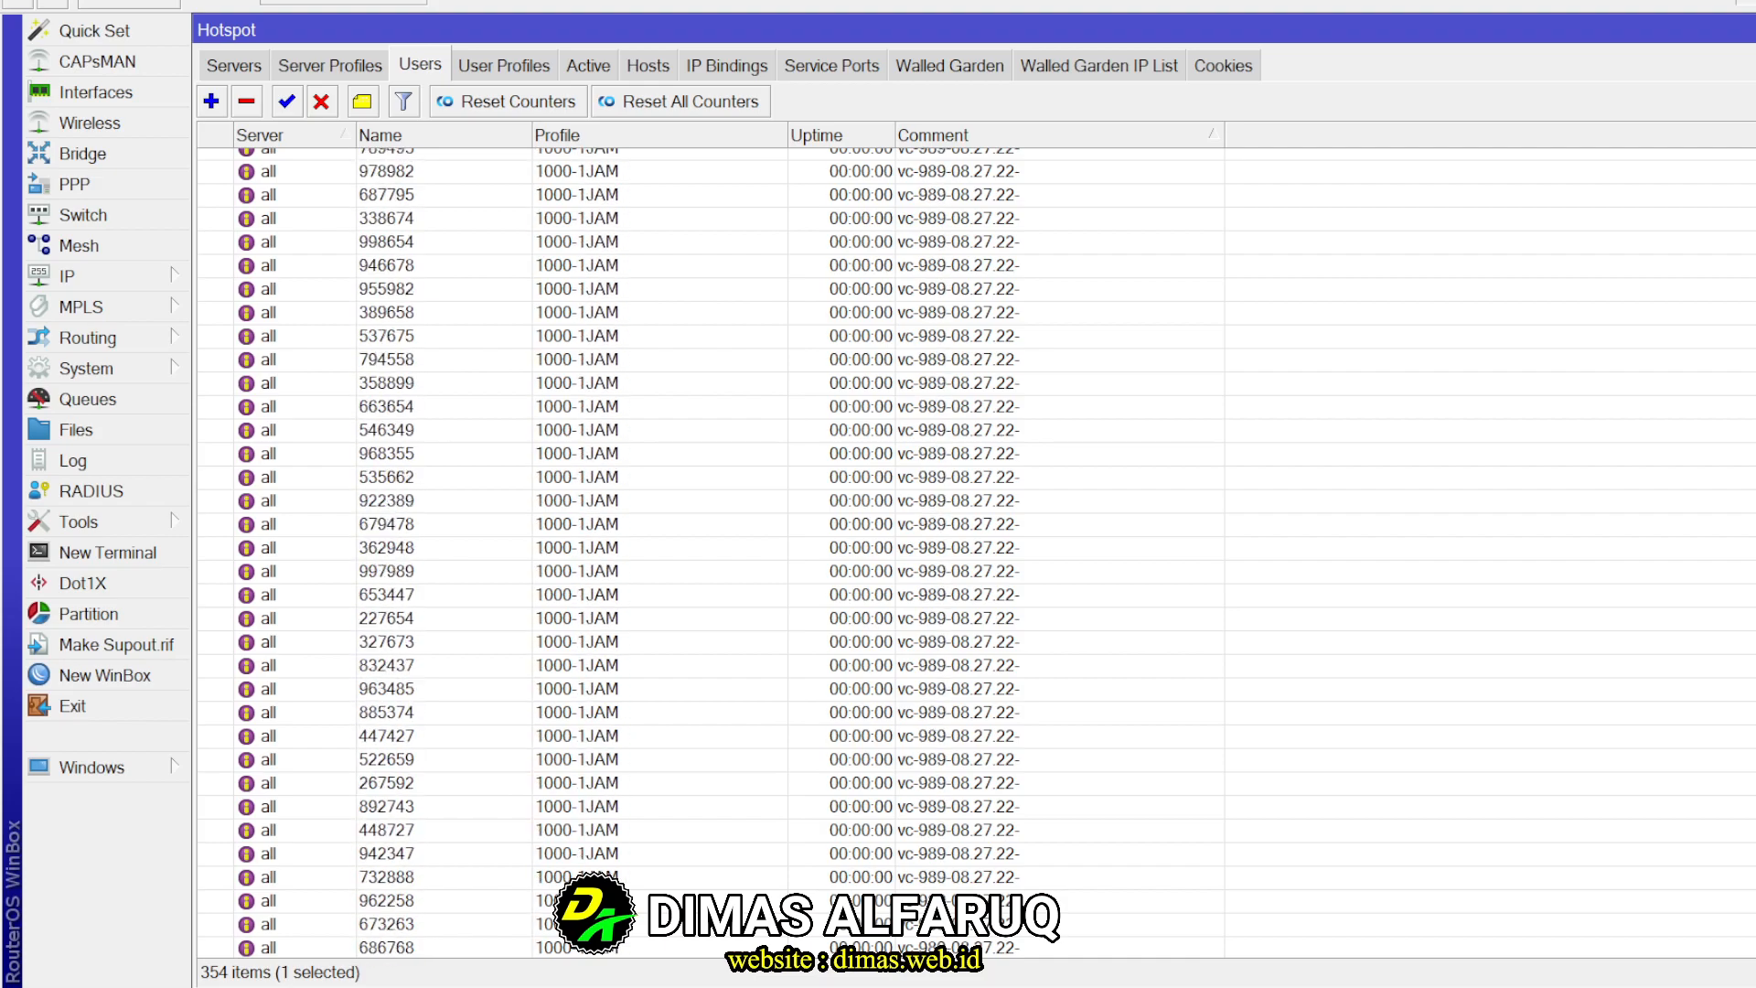
scroll(654, 915, "up", 1)
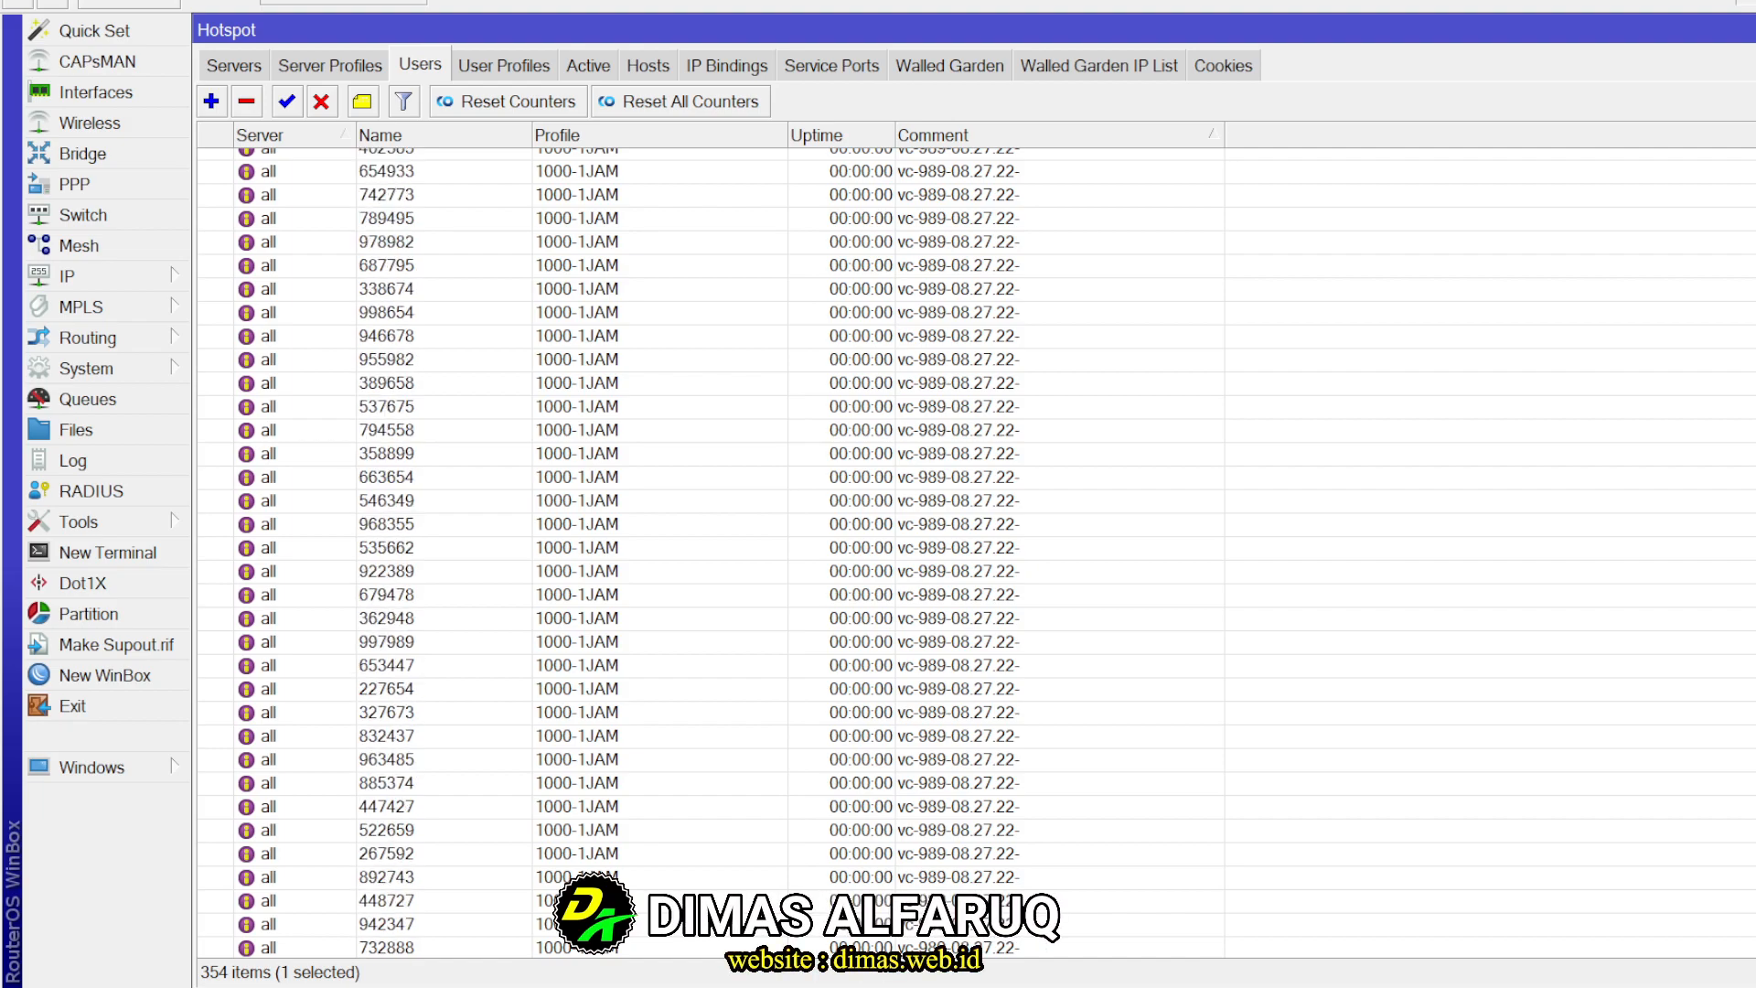
scroll(976, 549, "up", 10)
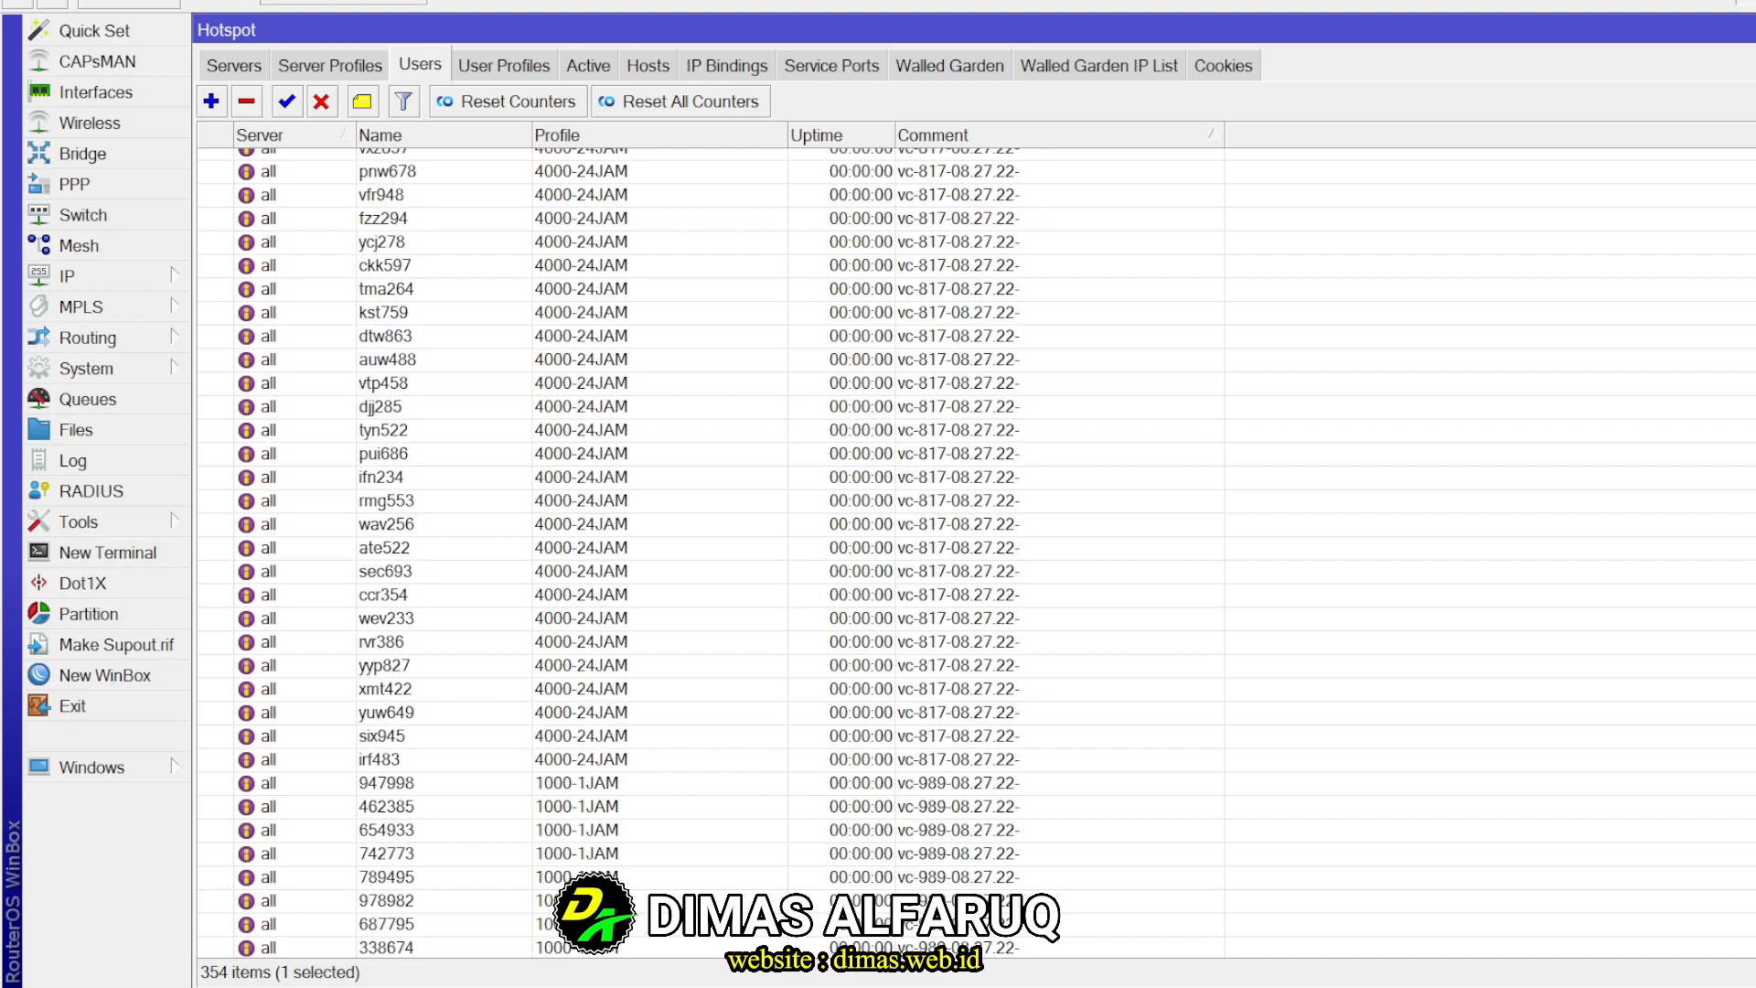
scroll(976, 549, "up", 20)
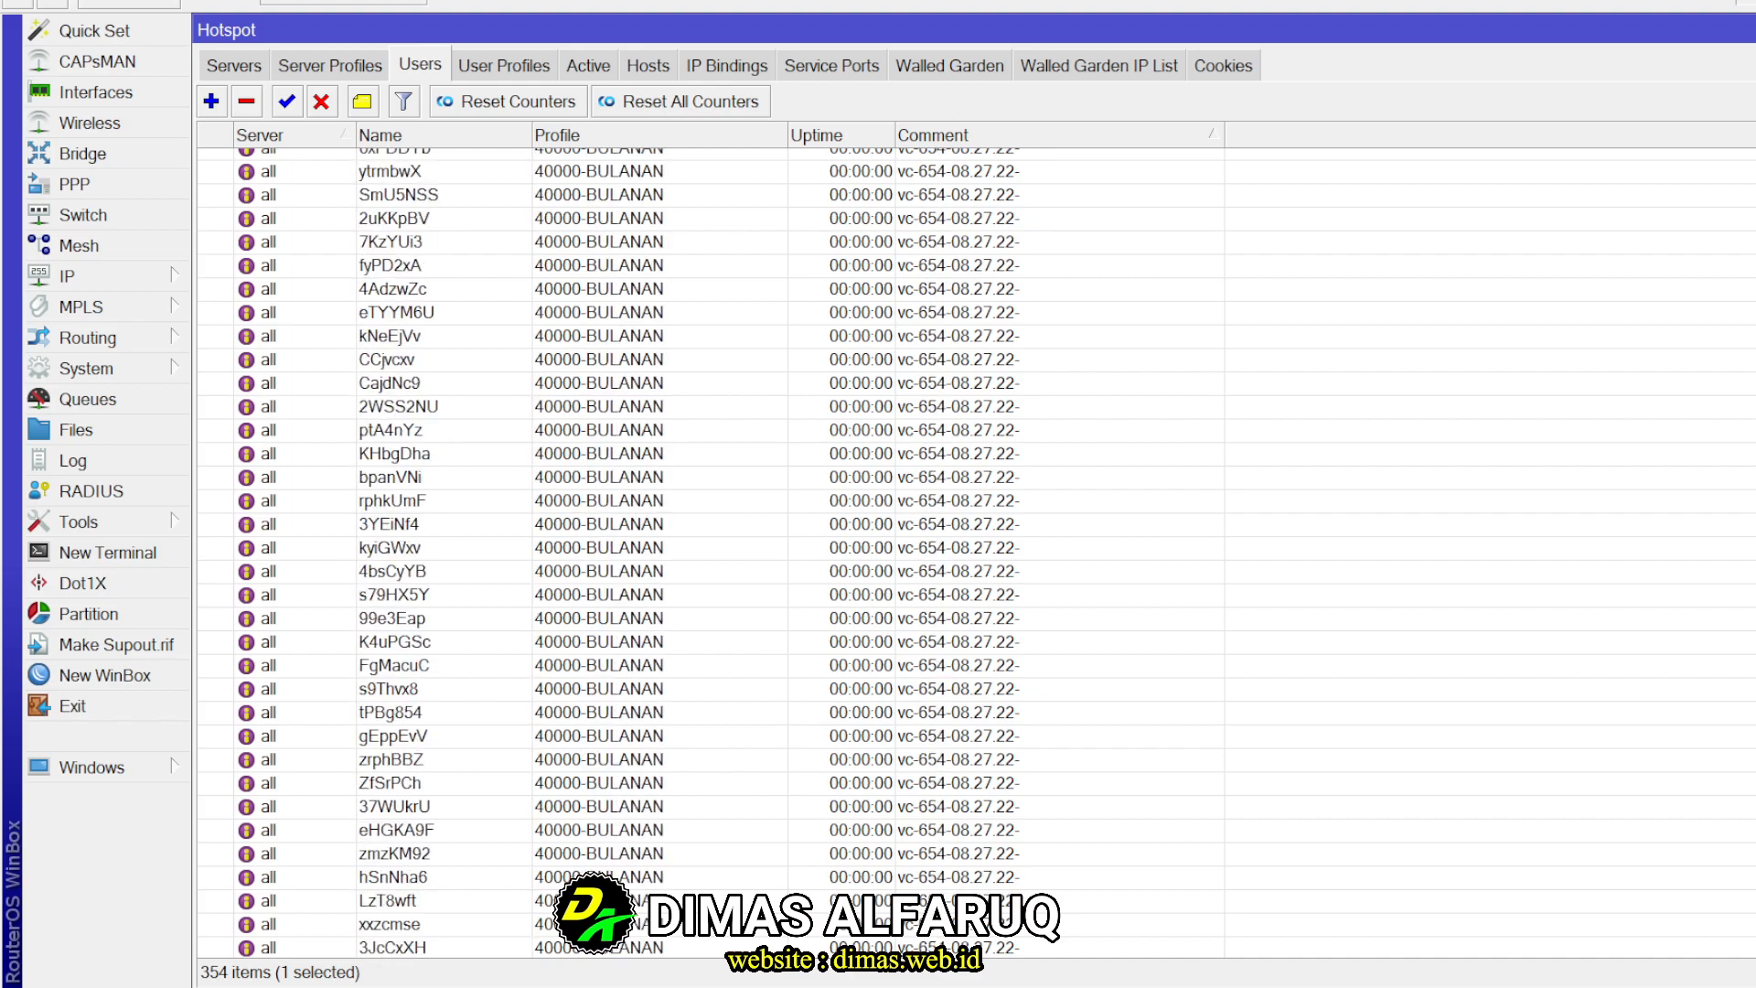
scroll(976, 549, "up", 20)
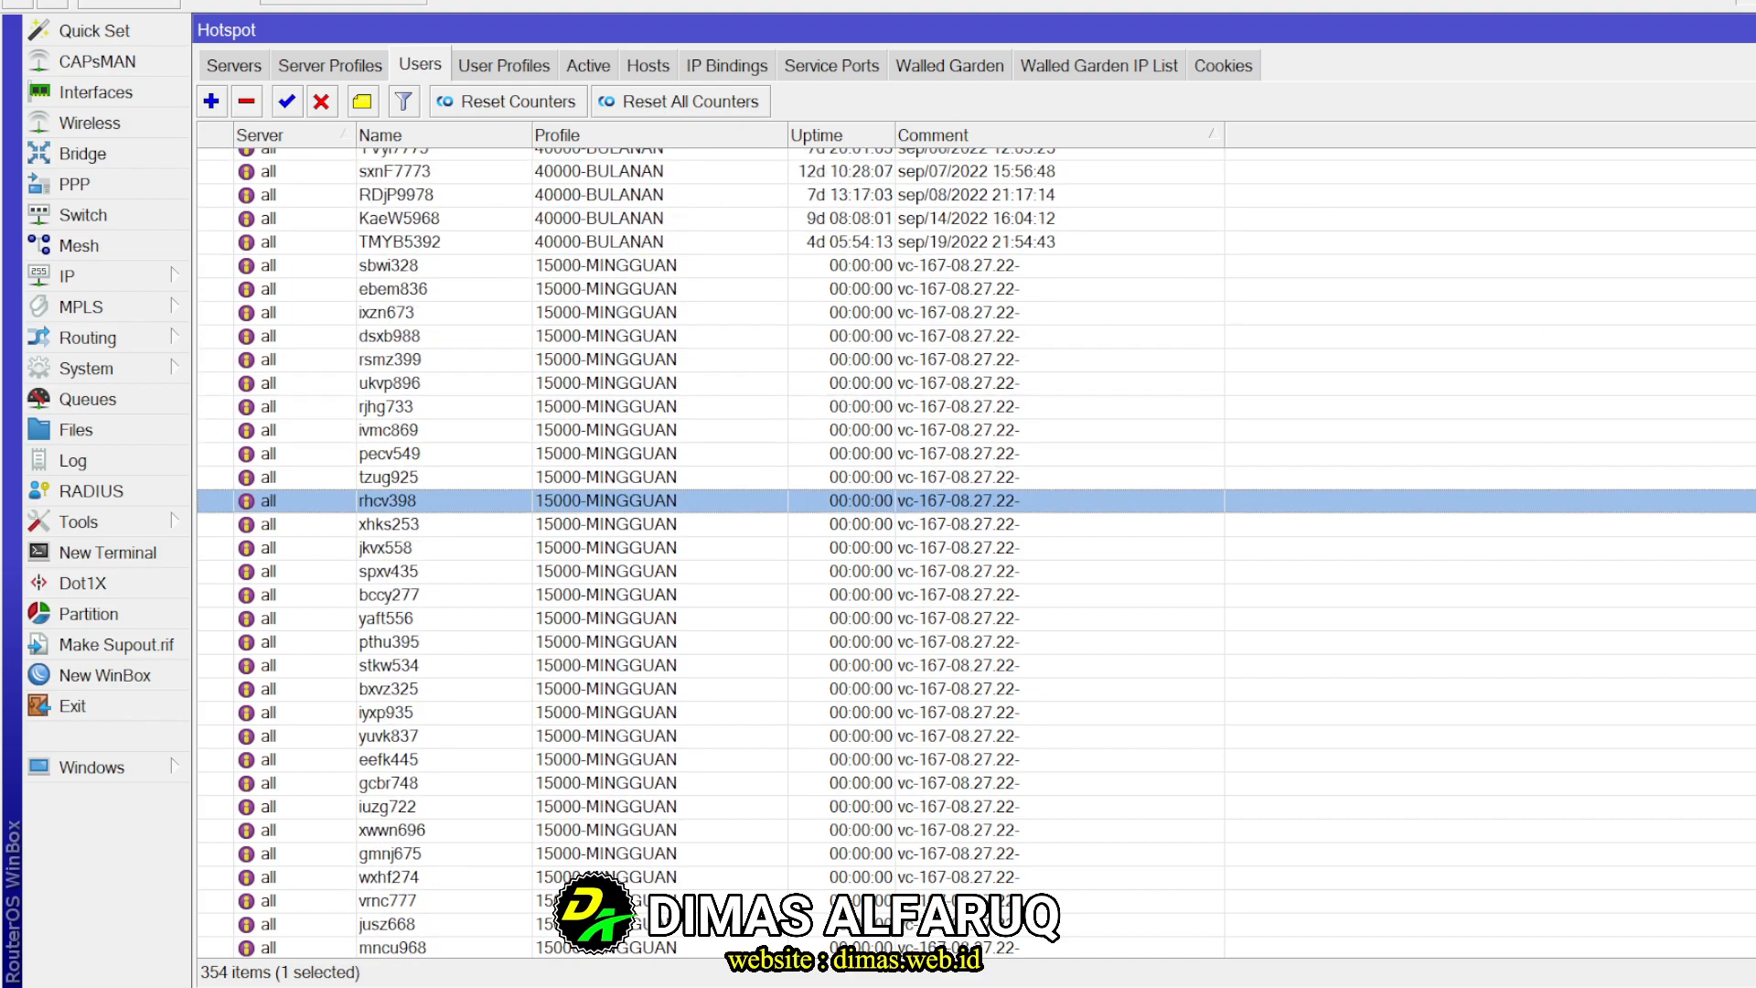
scroll(976, 548, "up", 3)
scroll(975, 549, "down", 9)
scroll(975, 548, "up", 3)
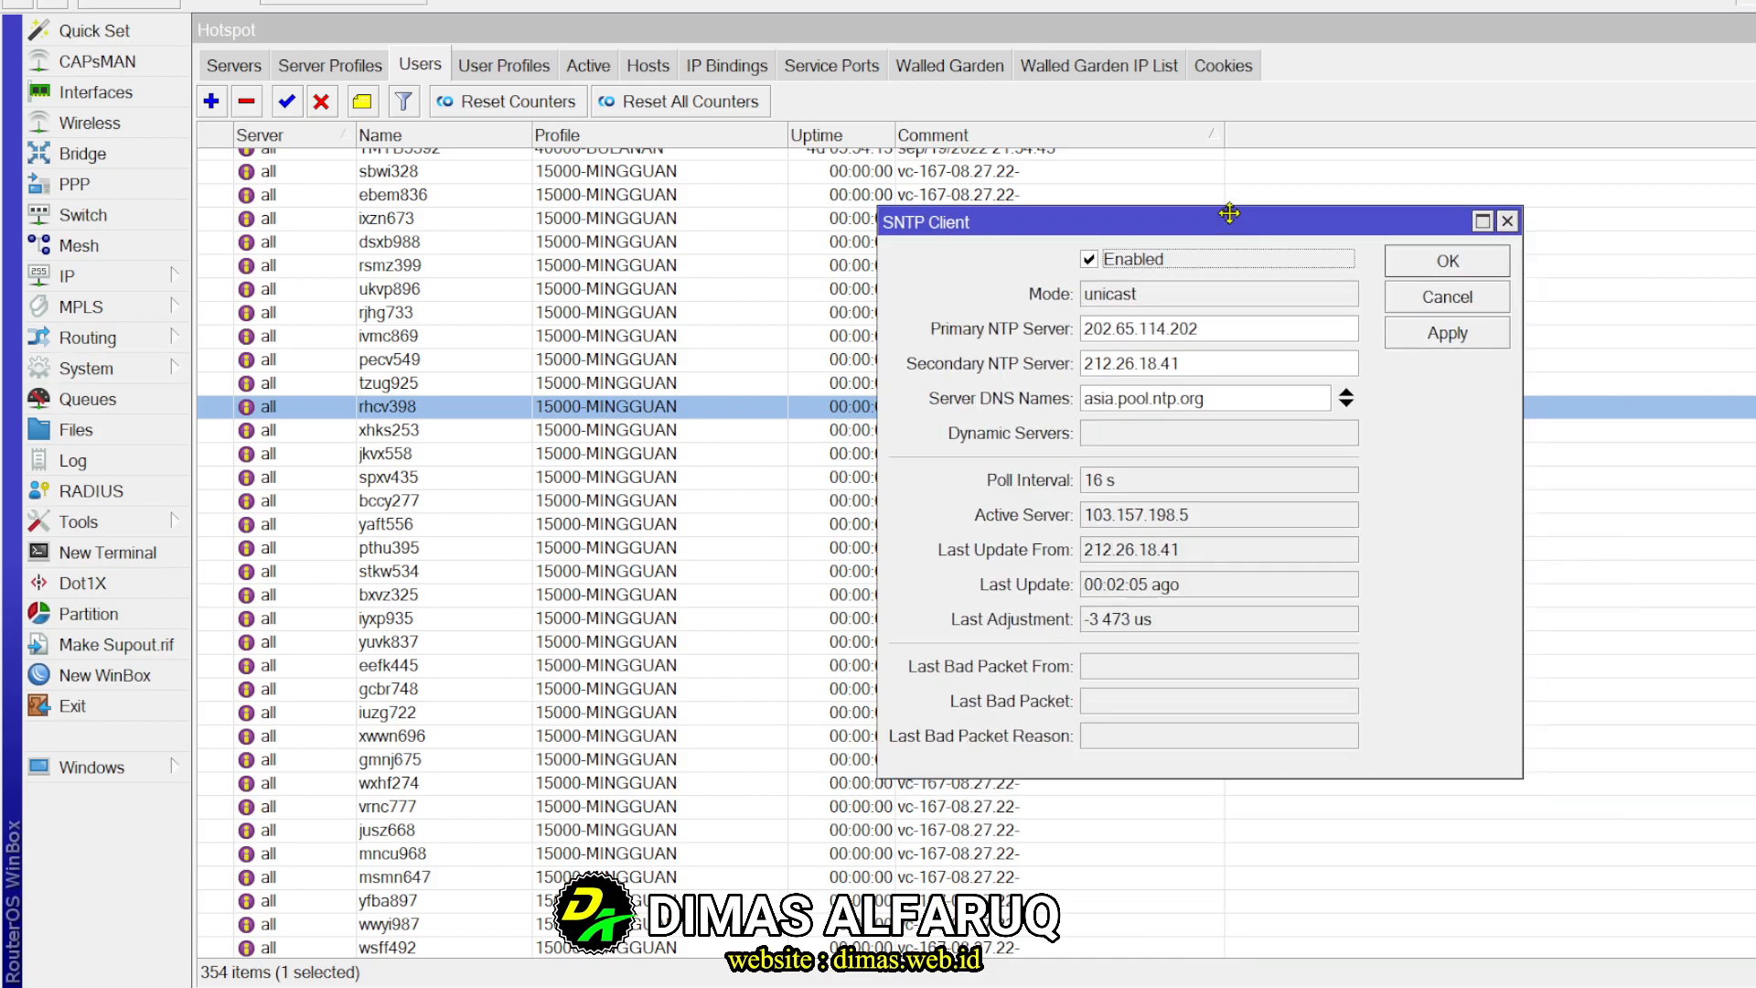
Confirm the SNTP Client settings and examine the hotspot files in the router's enlarged file list
left_click(1475, 266)
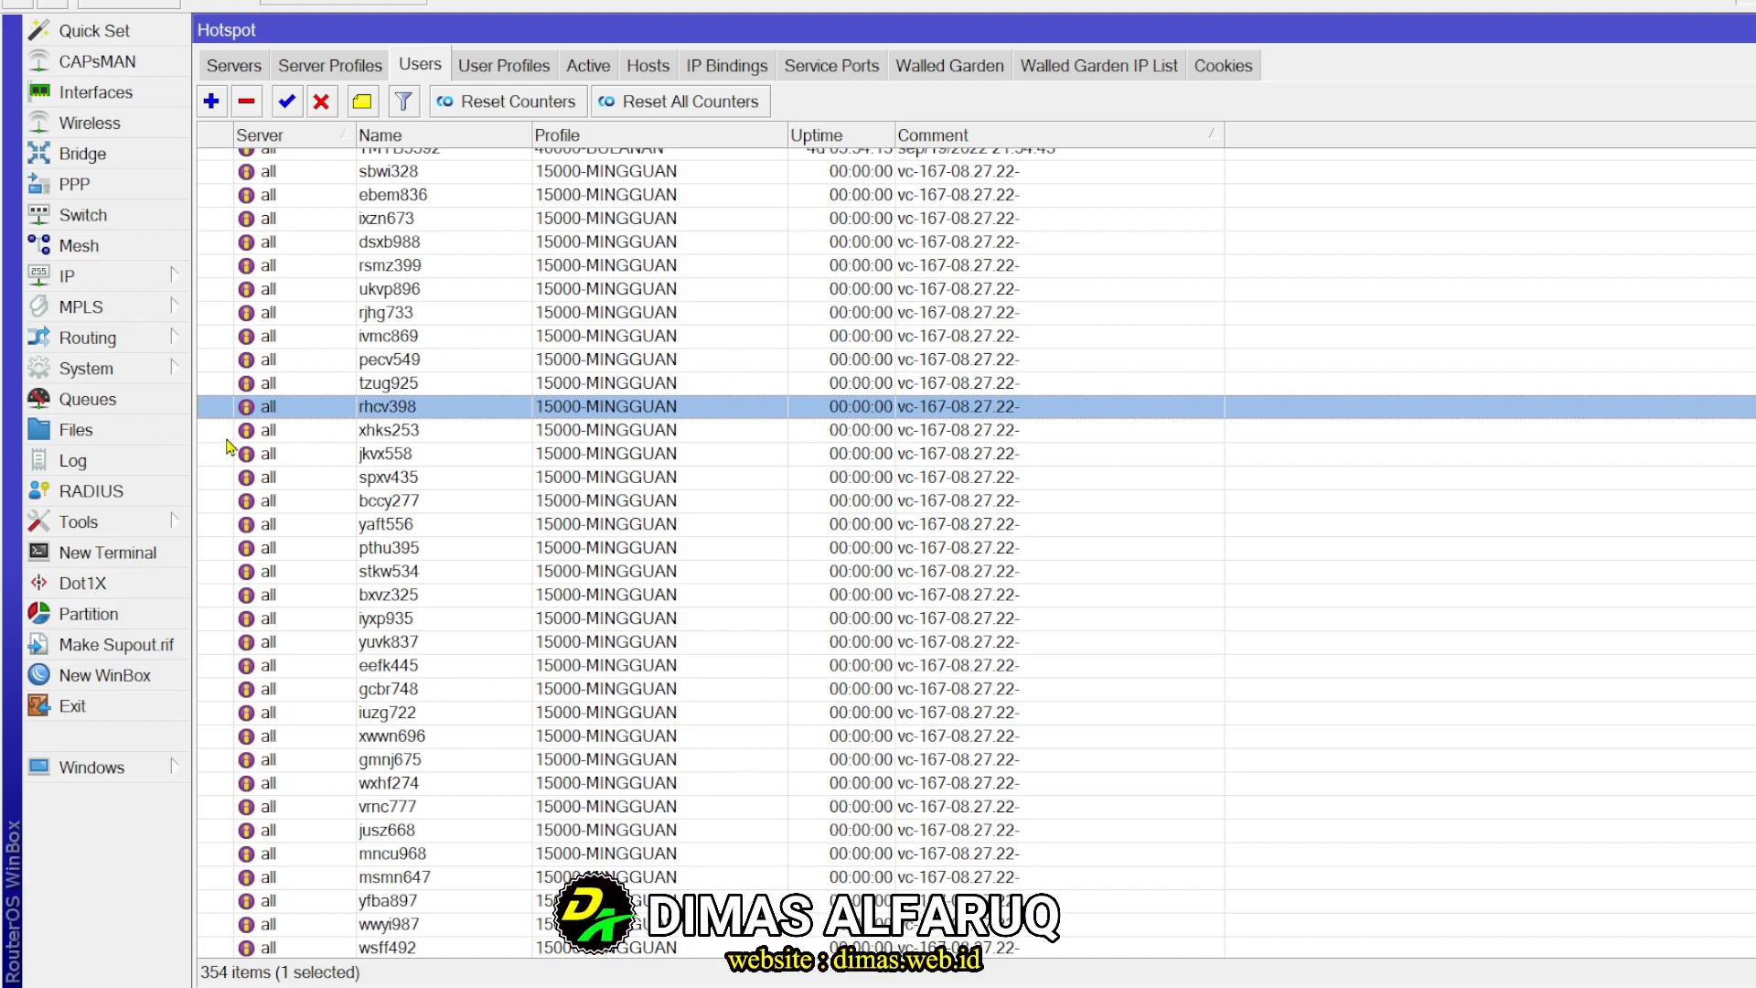
left_click(165, 432)
scroll(1140, 541, "down", 6)
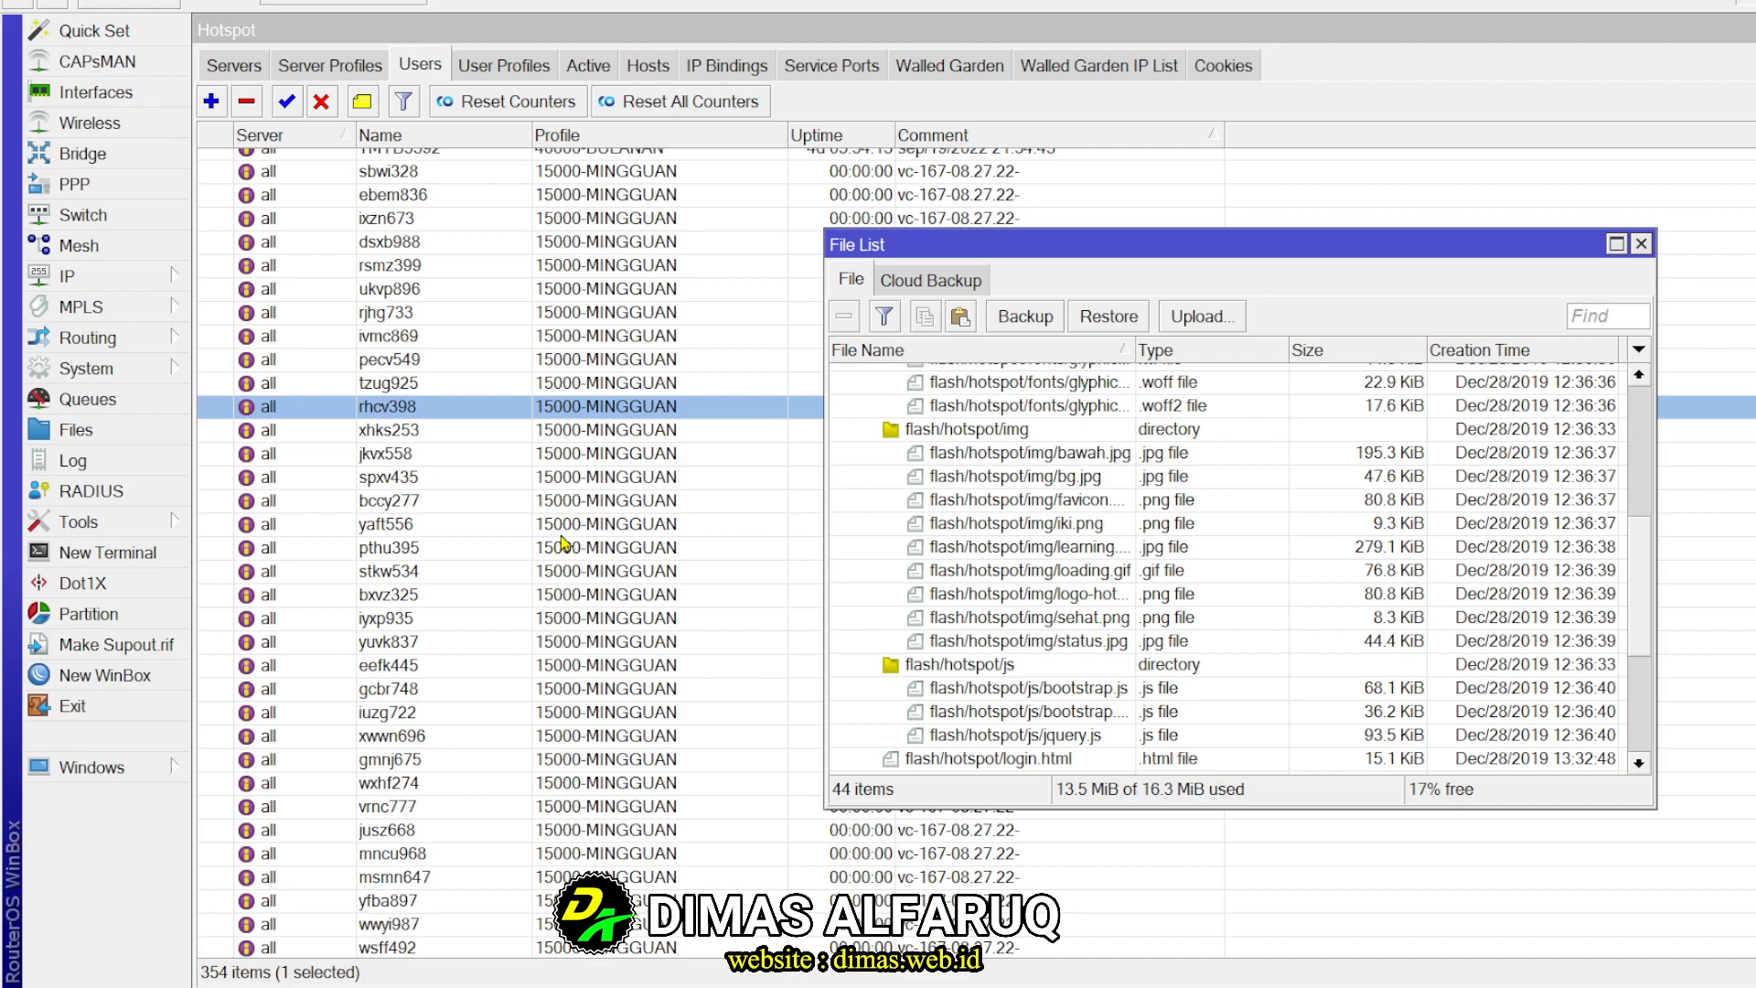
scroll(1396, 668, "down", 4)
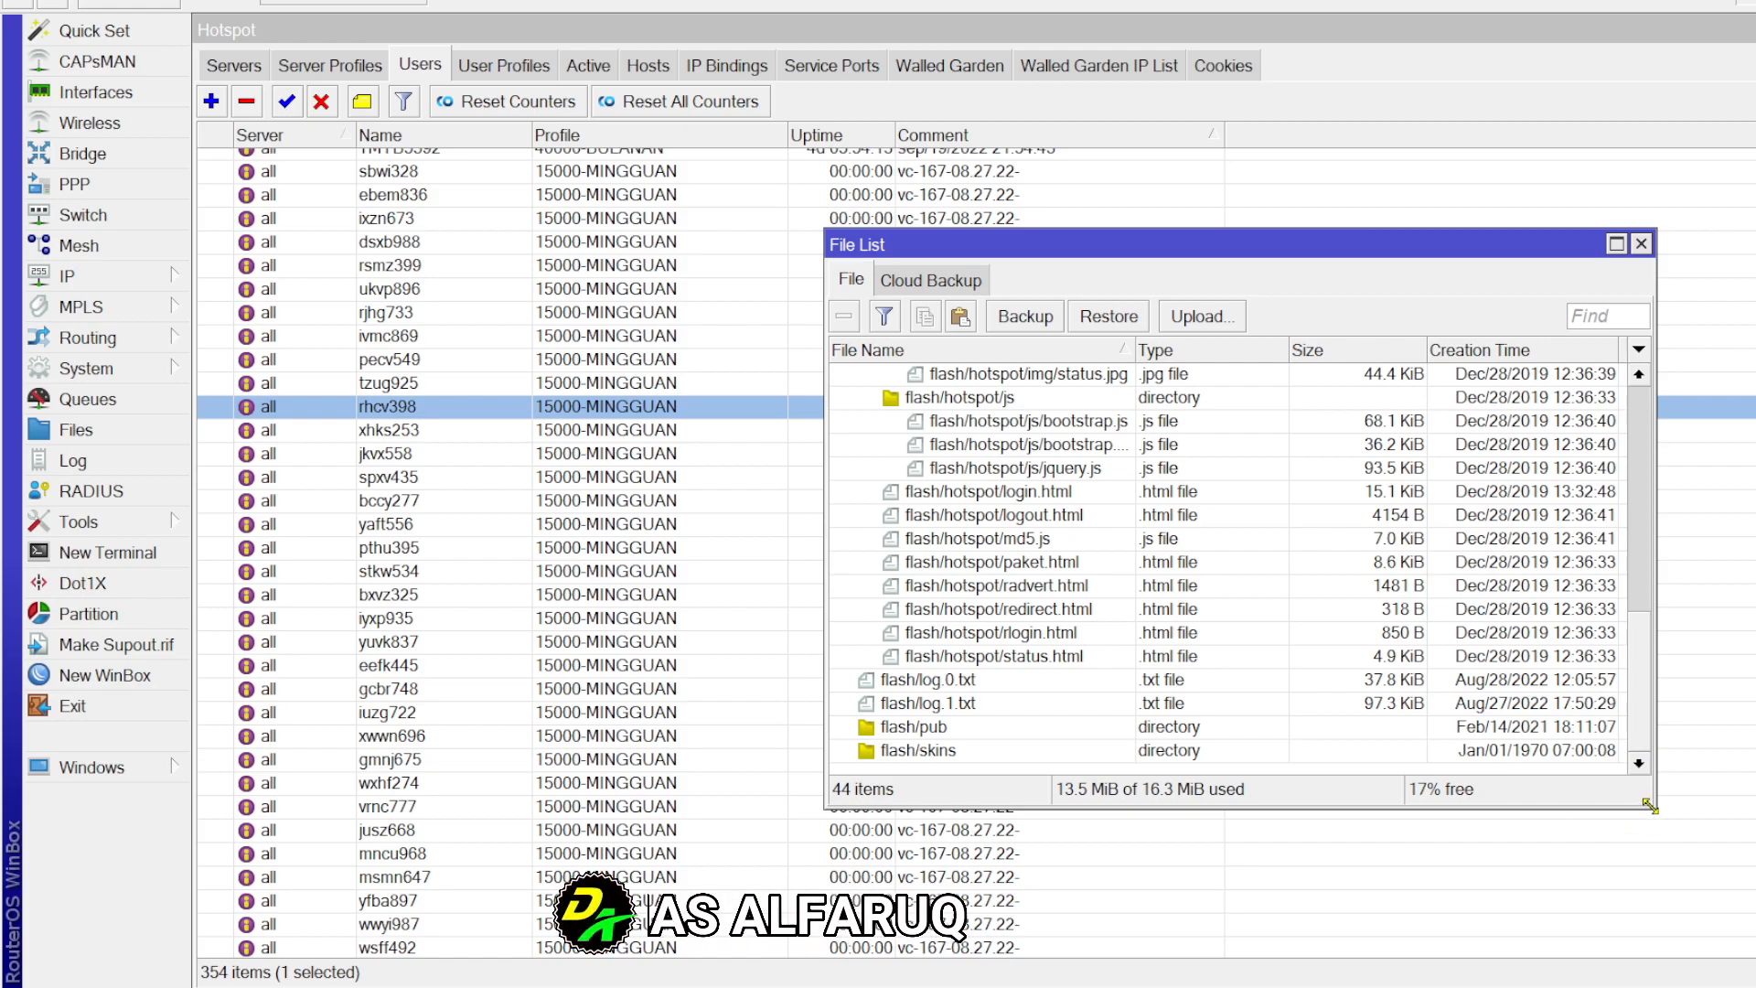
left_click_drag(1649, 805, 1736, 869)
left_click_drag(1435, 247, 1429, 182)
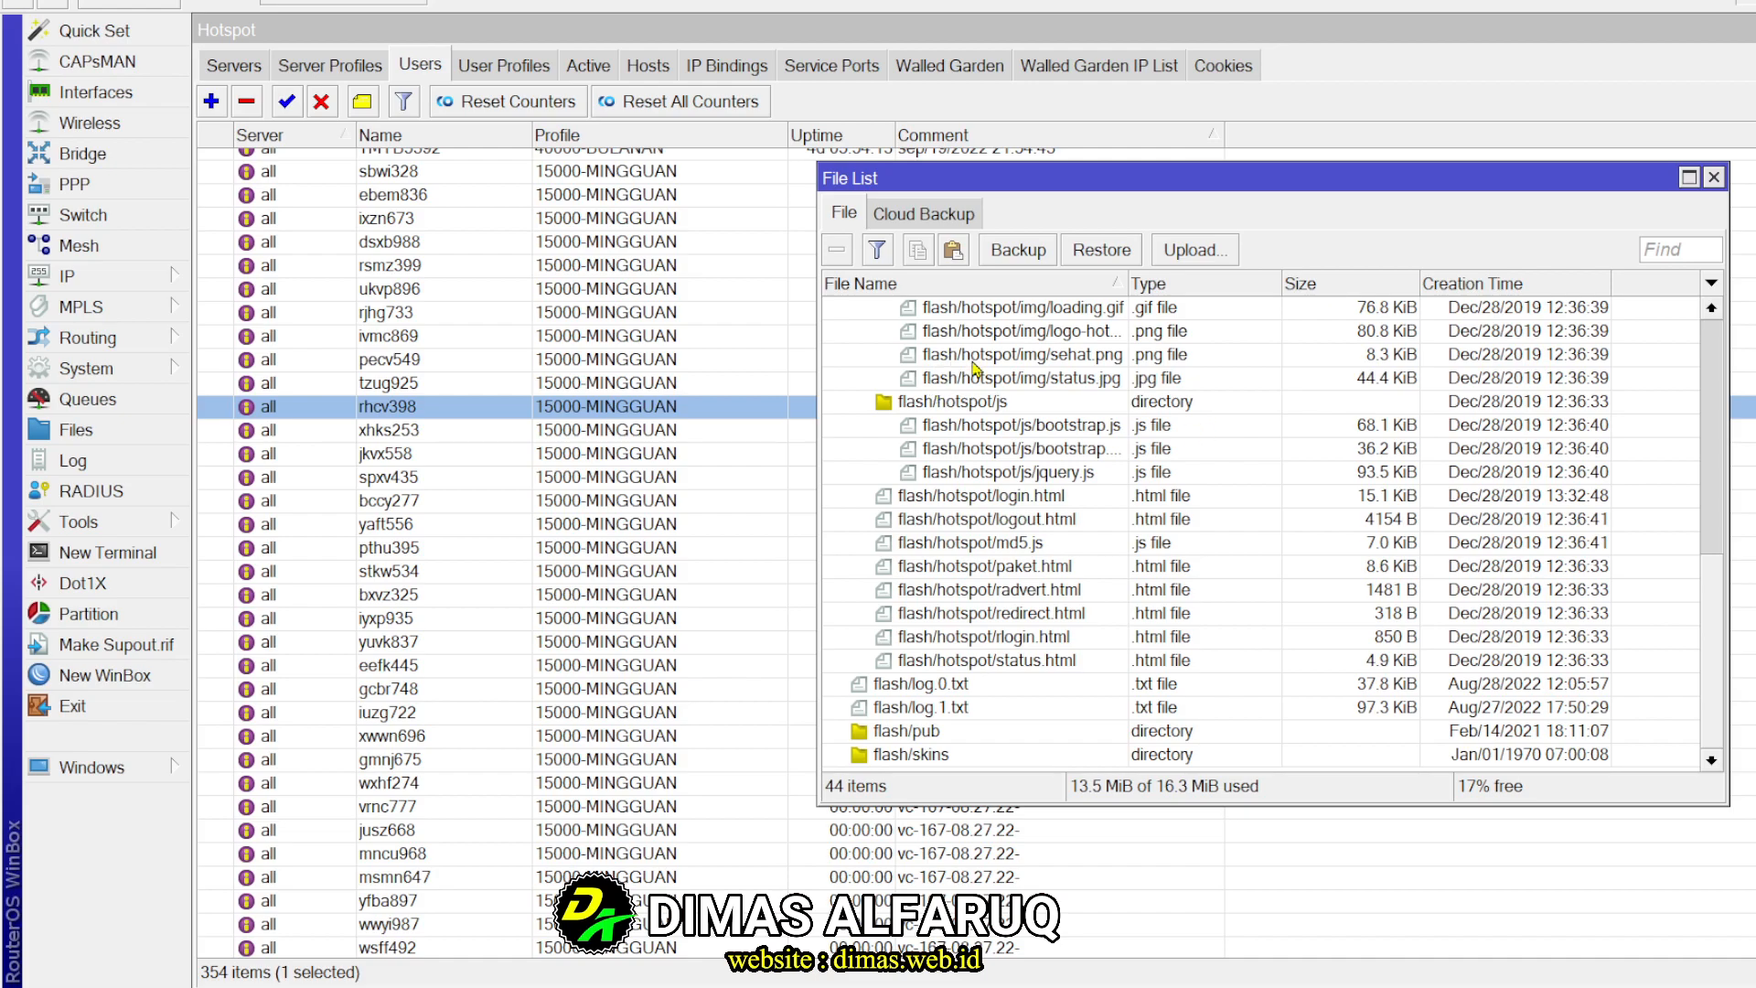
left_click_drag(1718, 597, 1726, 426)
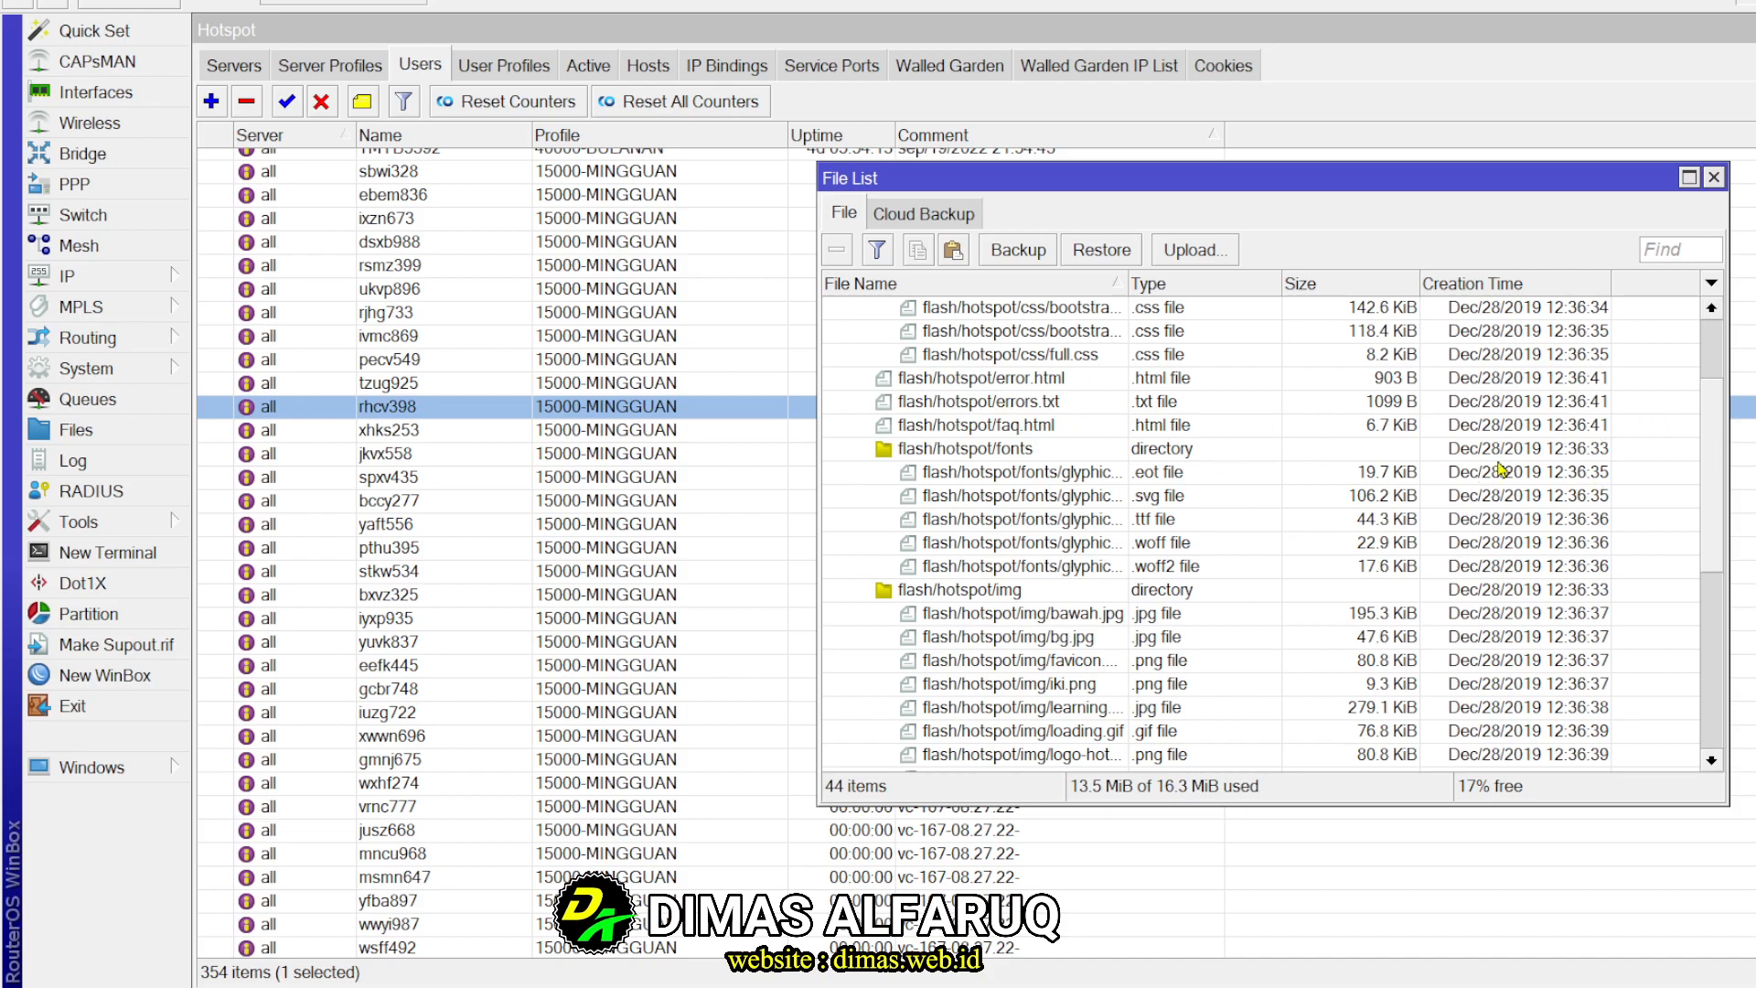
left_click(1491, 411)
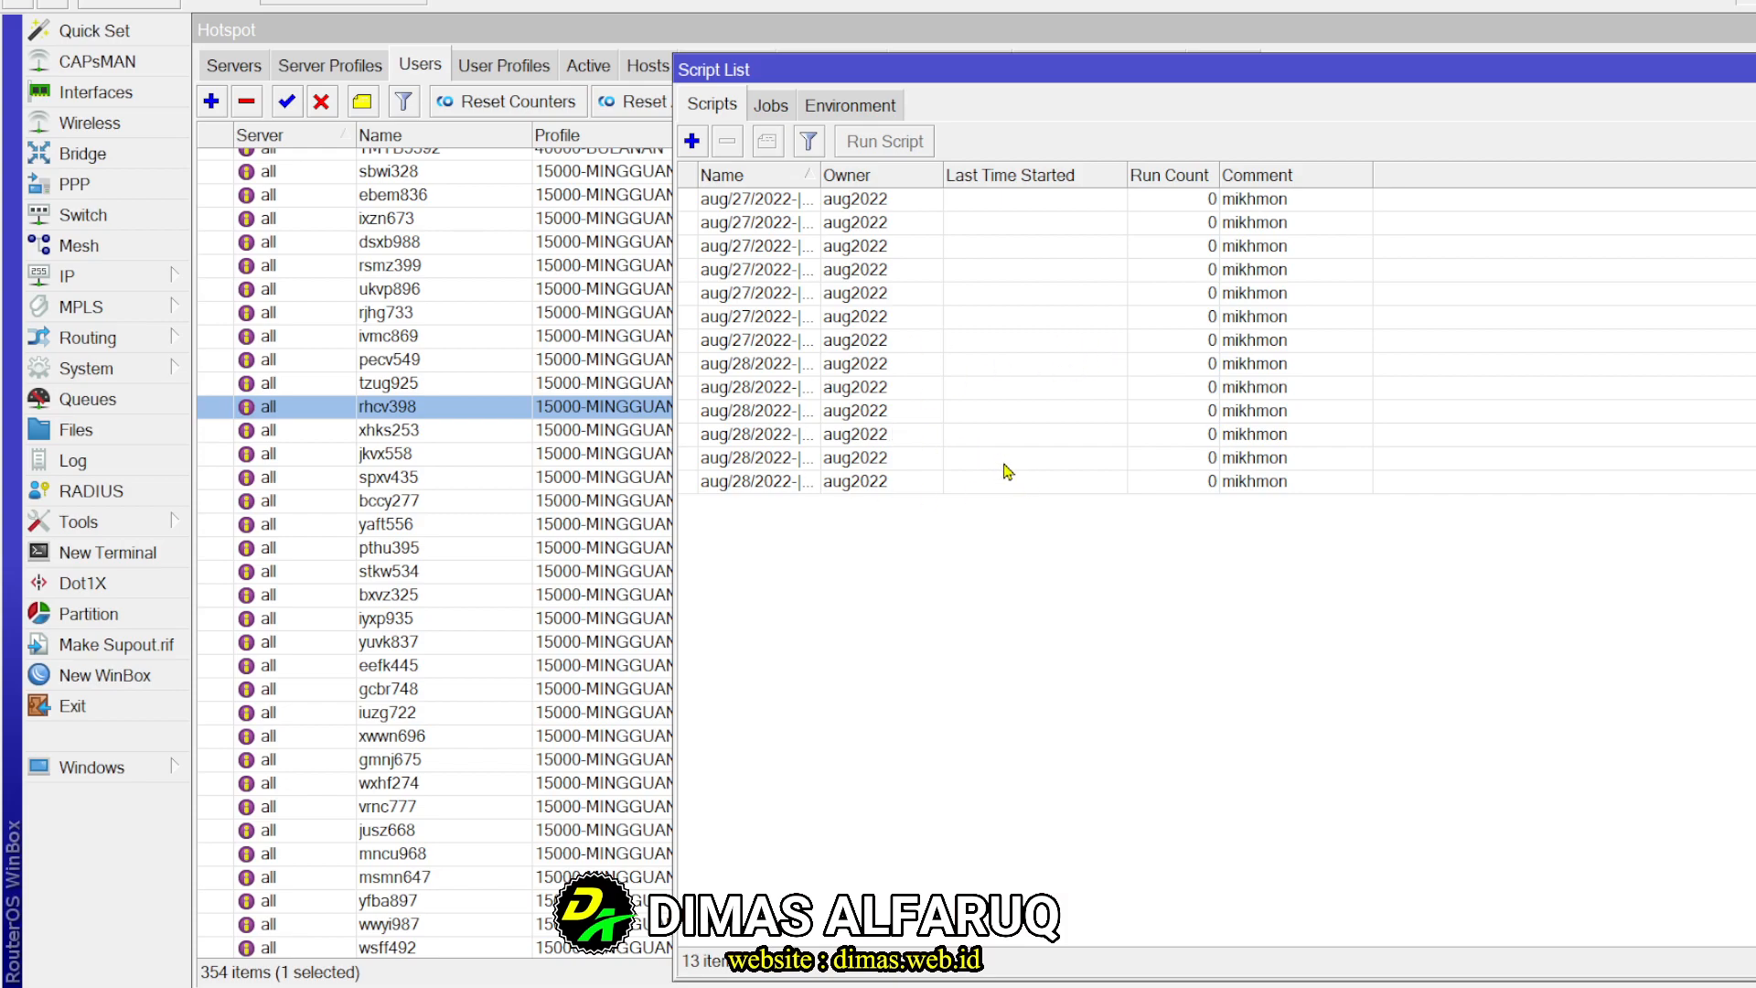
Examine the router's script list together with its jobs and environment variables
left_click_drag(1191, 69, 1016, 64)
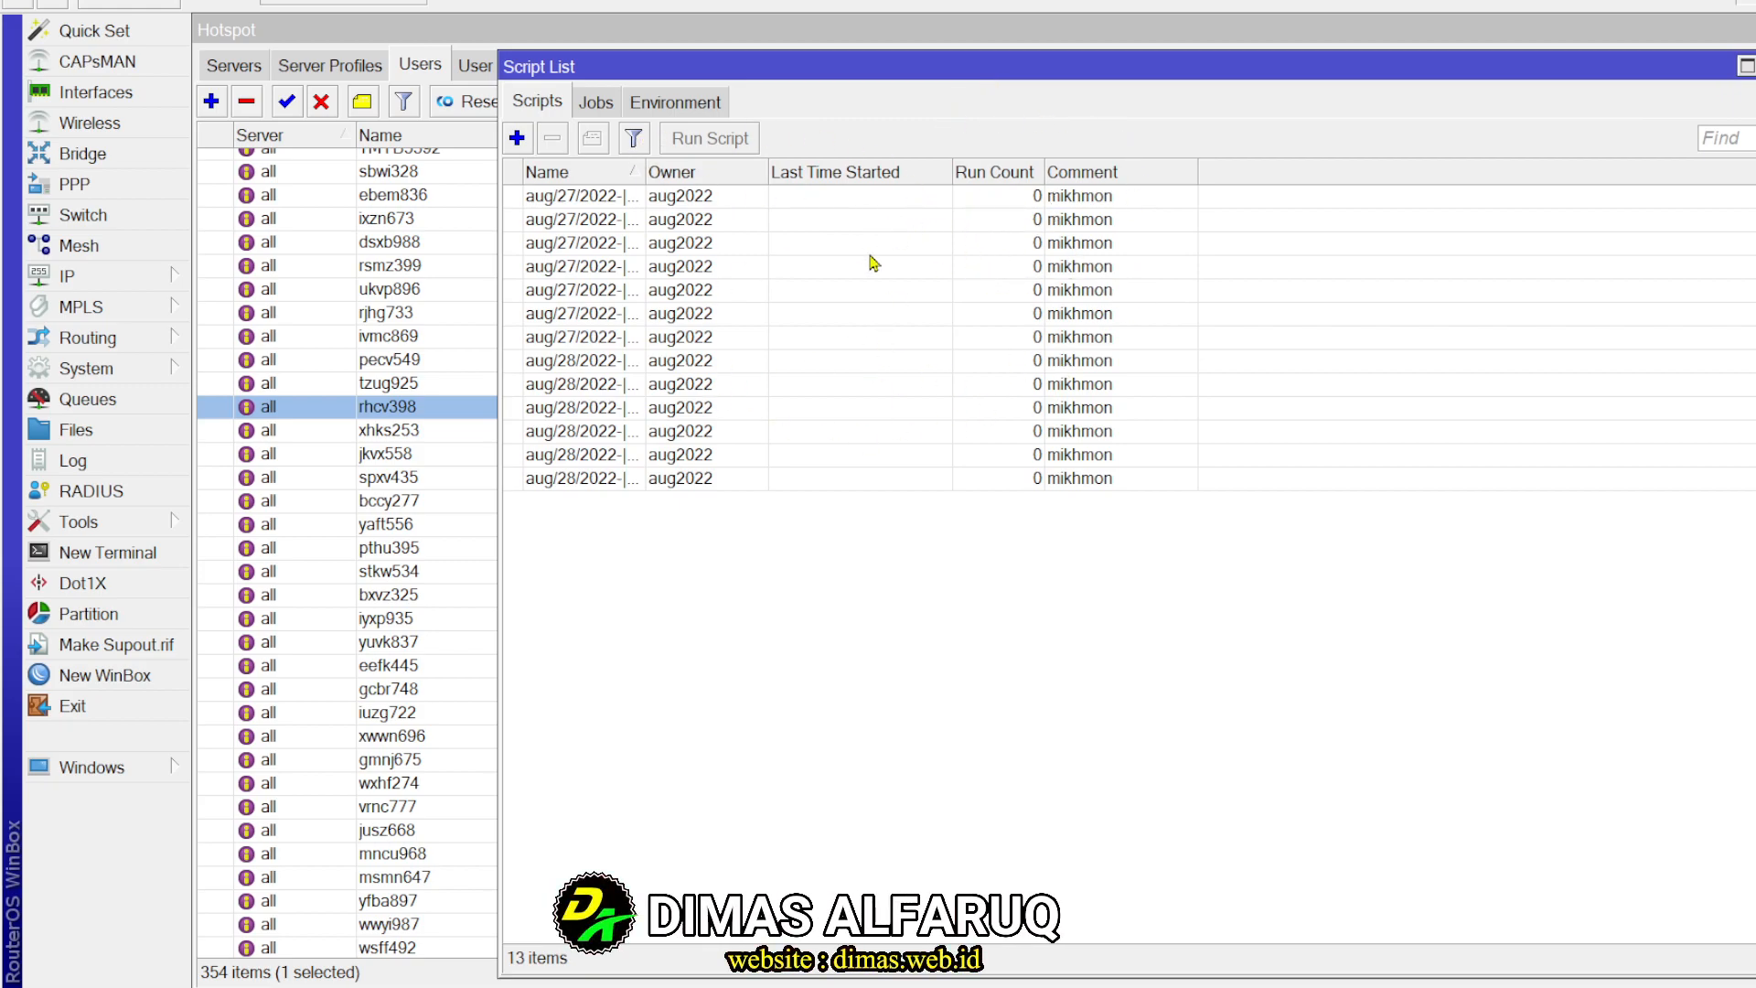
left_click(596, 102)
left_click(674, 102)
left_click(536, 102)
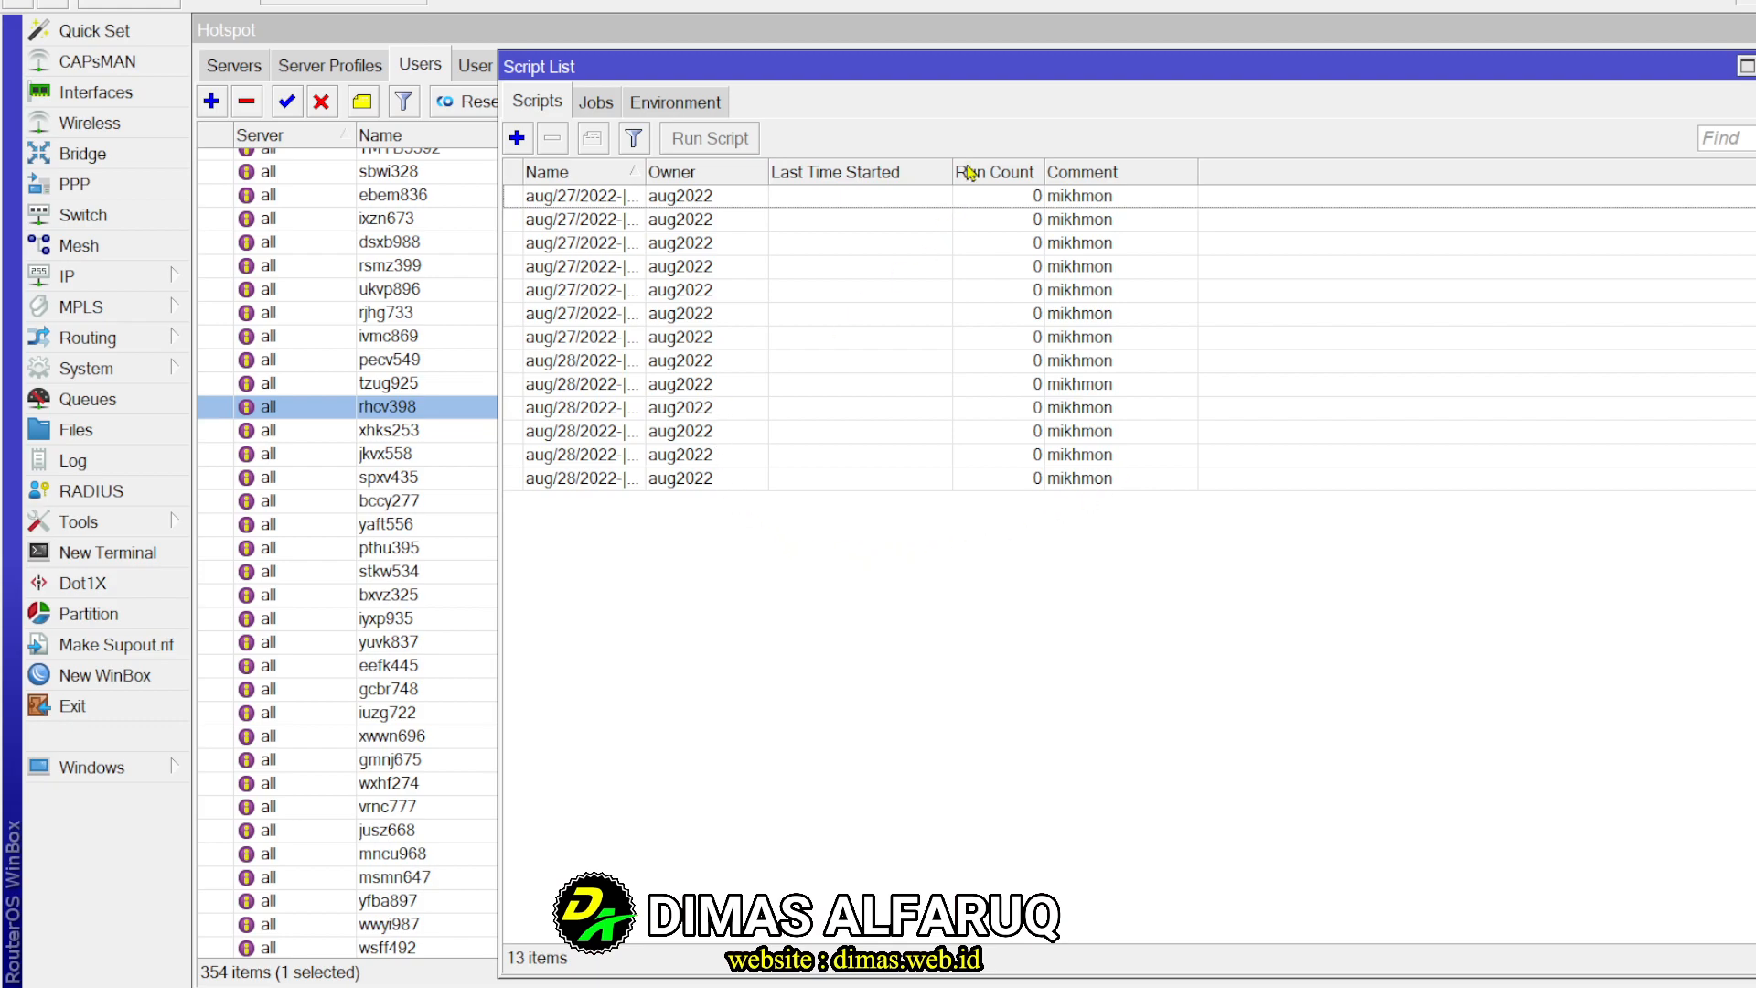
left_click_drag(1013, 72, 1080, 197)
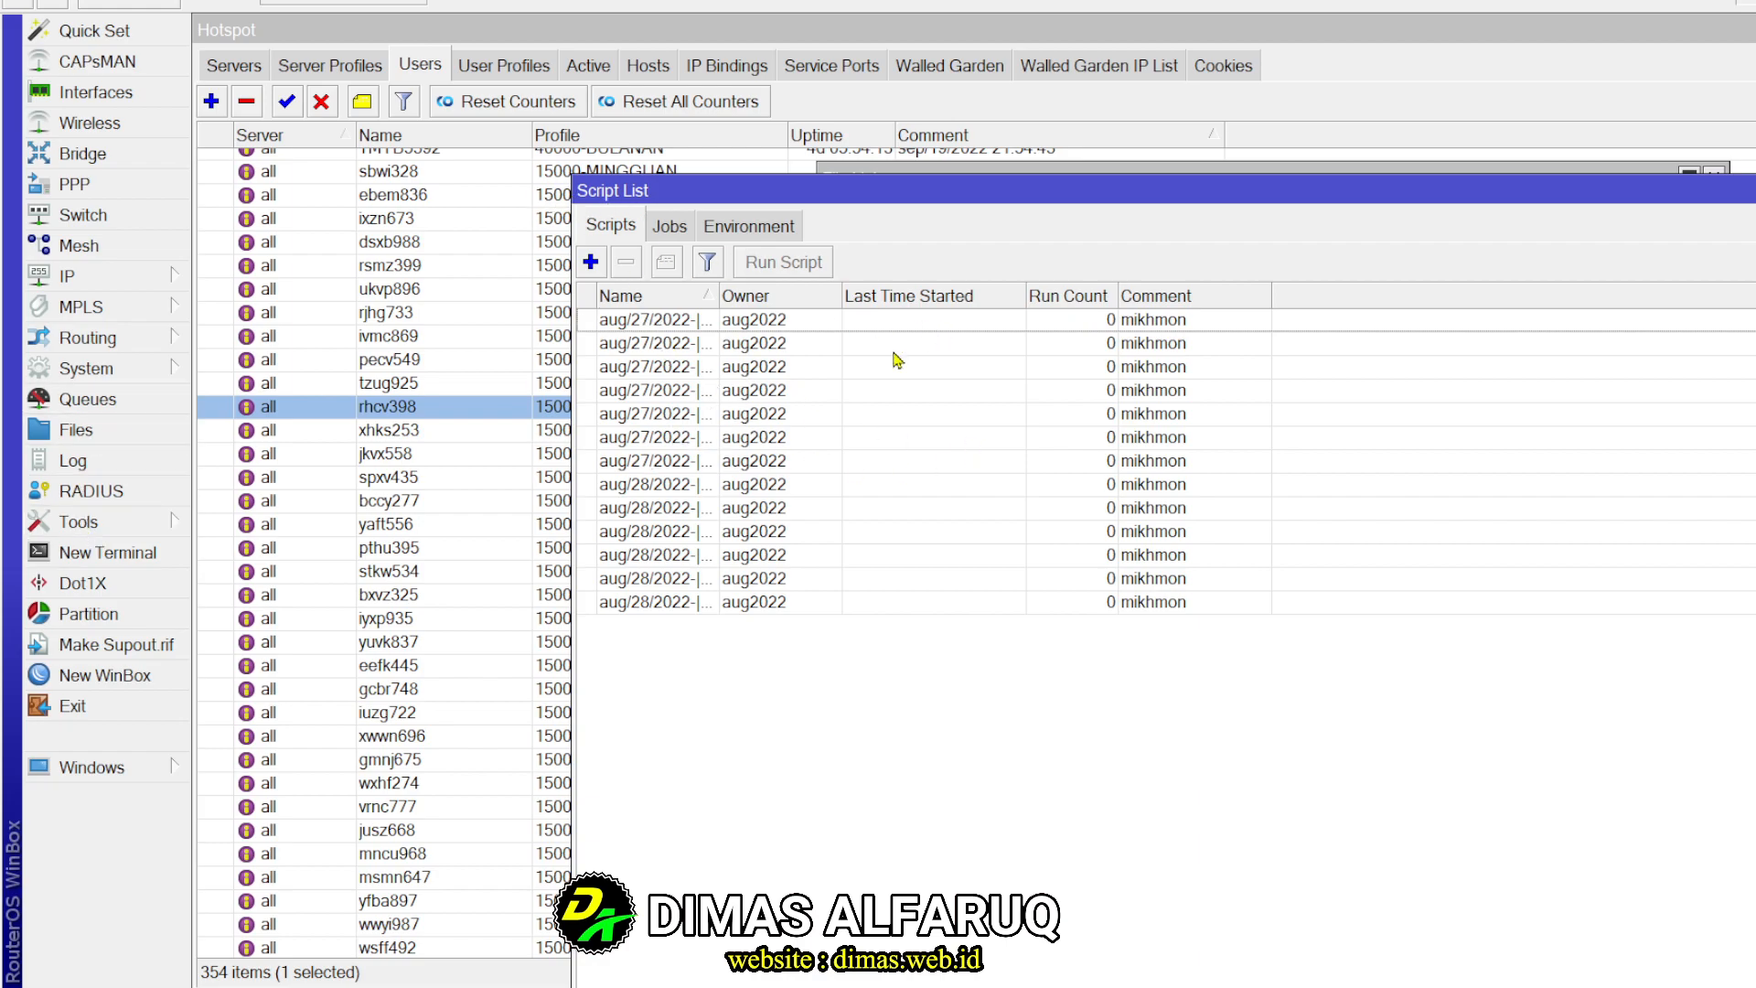
left_click_drag(860, 203, 803, 140)
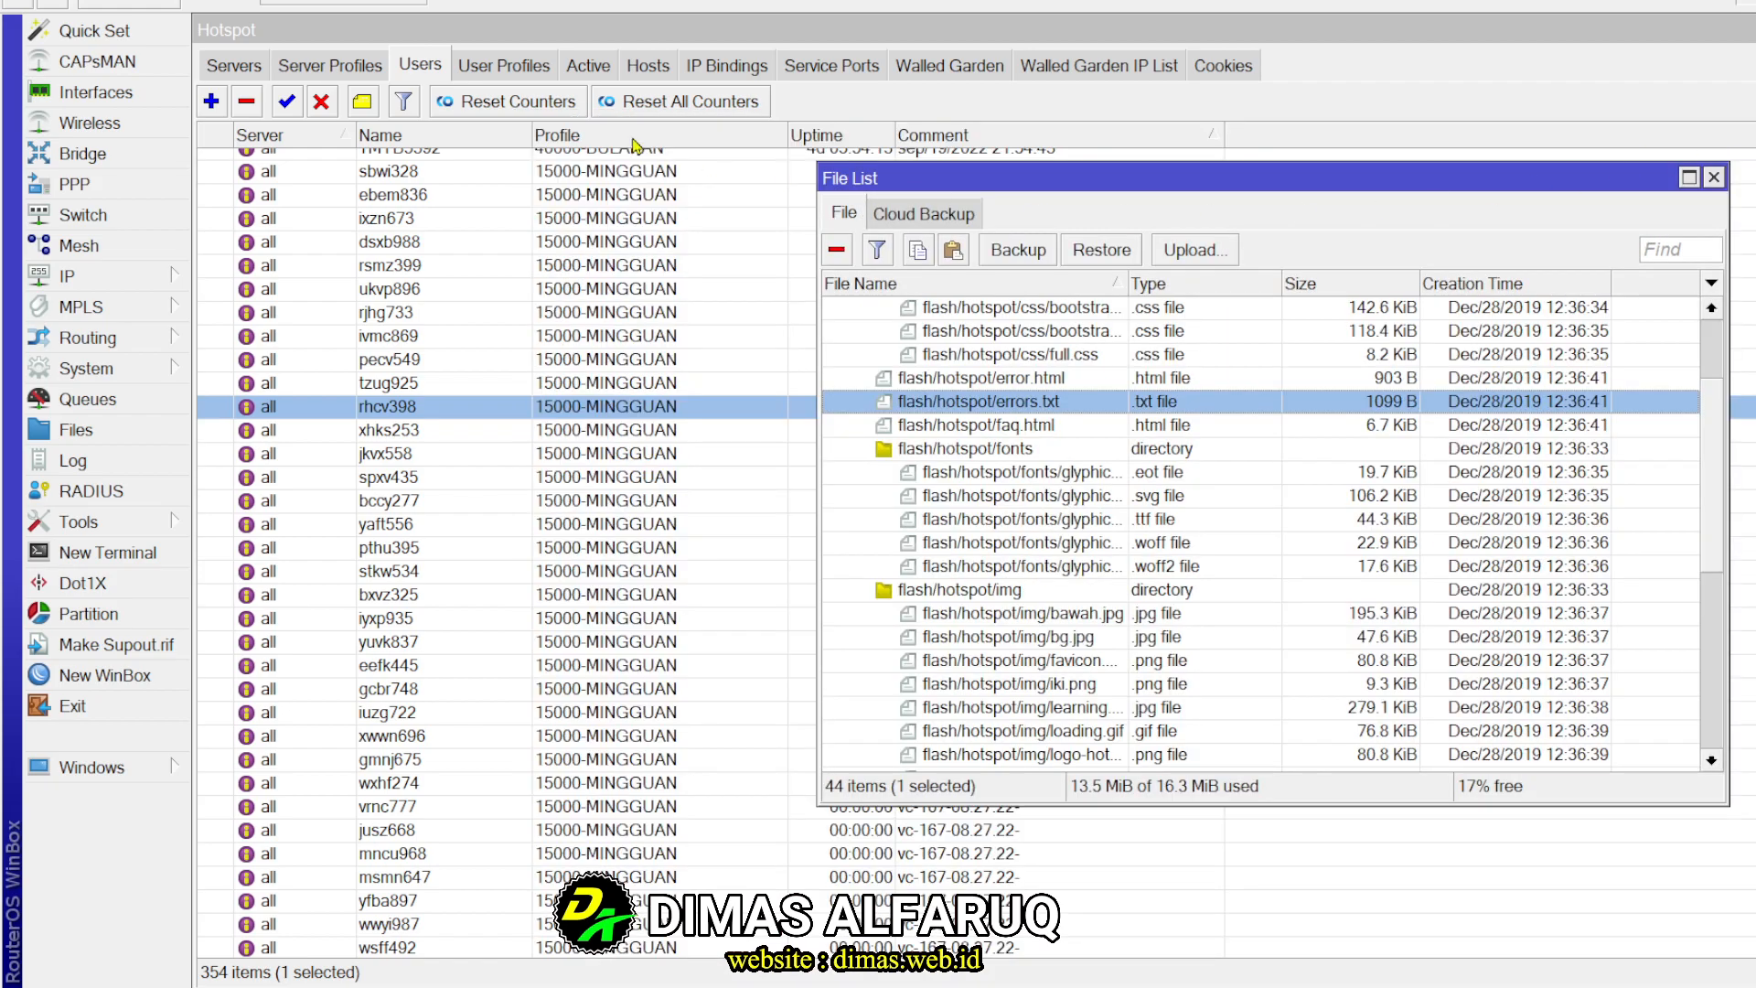
Check the active hotspot users again, alongside the script list and the router's file list
left_click(594, 80)
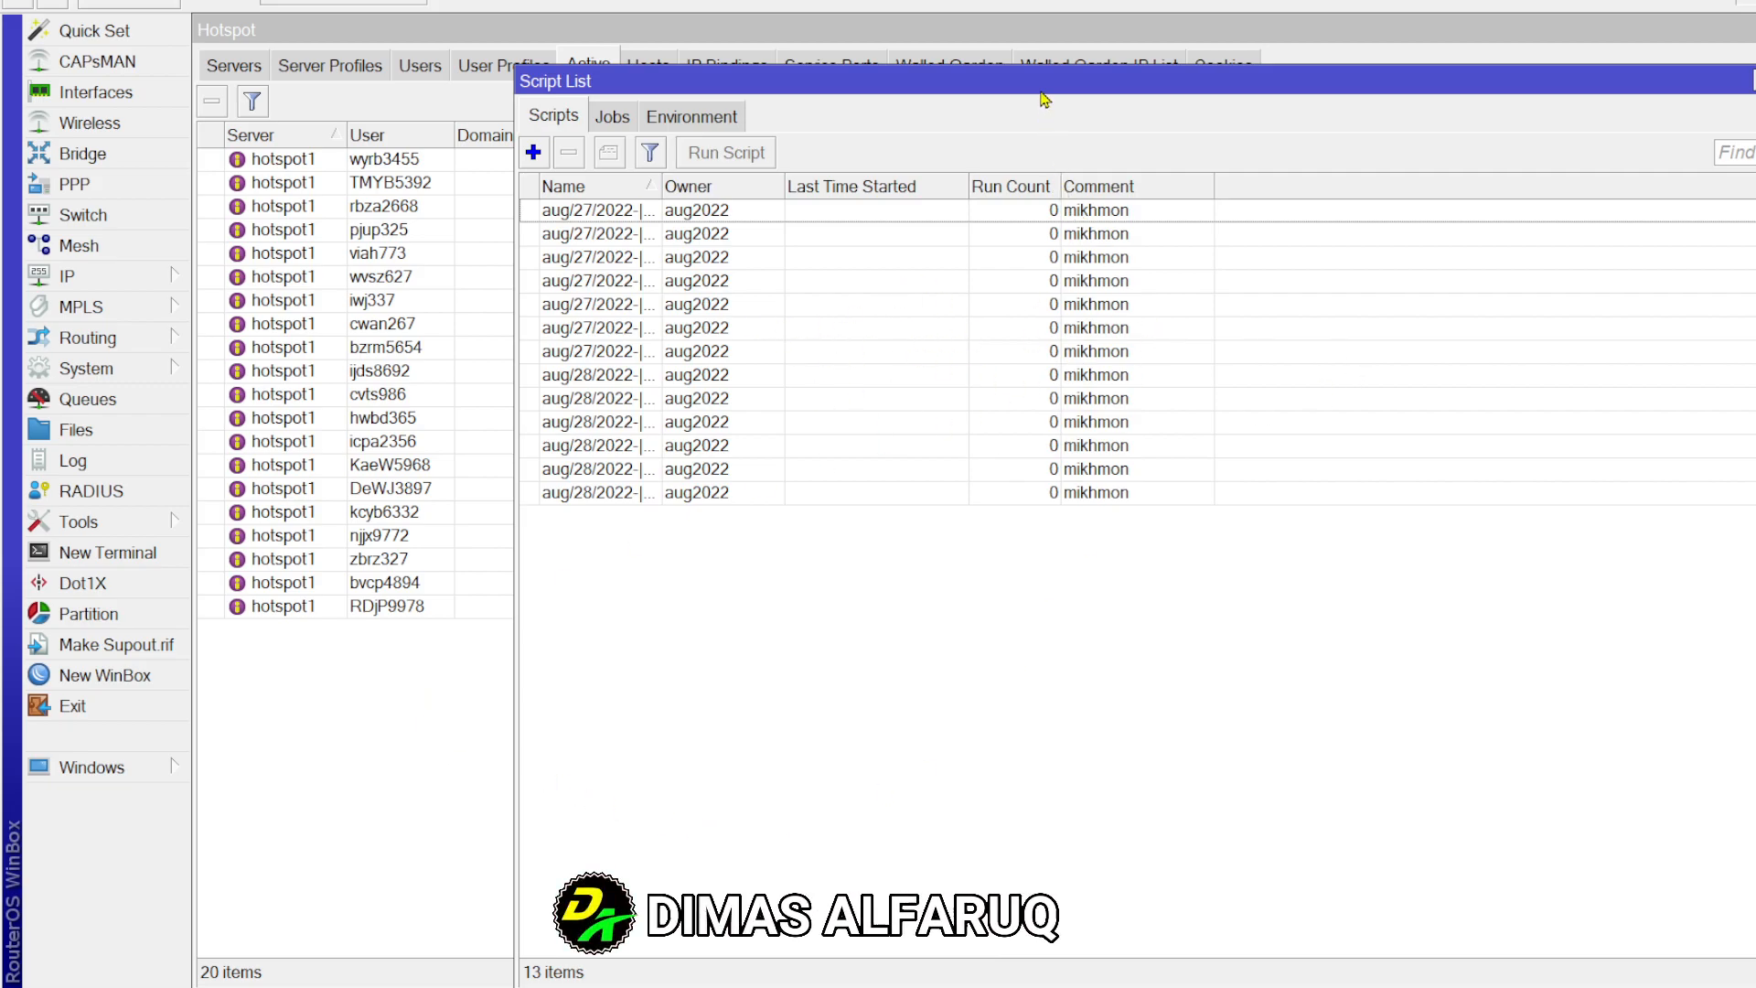
left_click_drag(1041, 92, 925, 71)
left_click(128, 432)
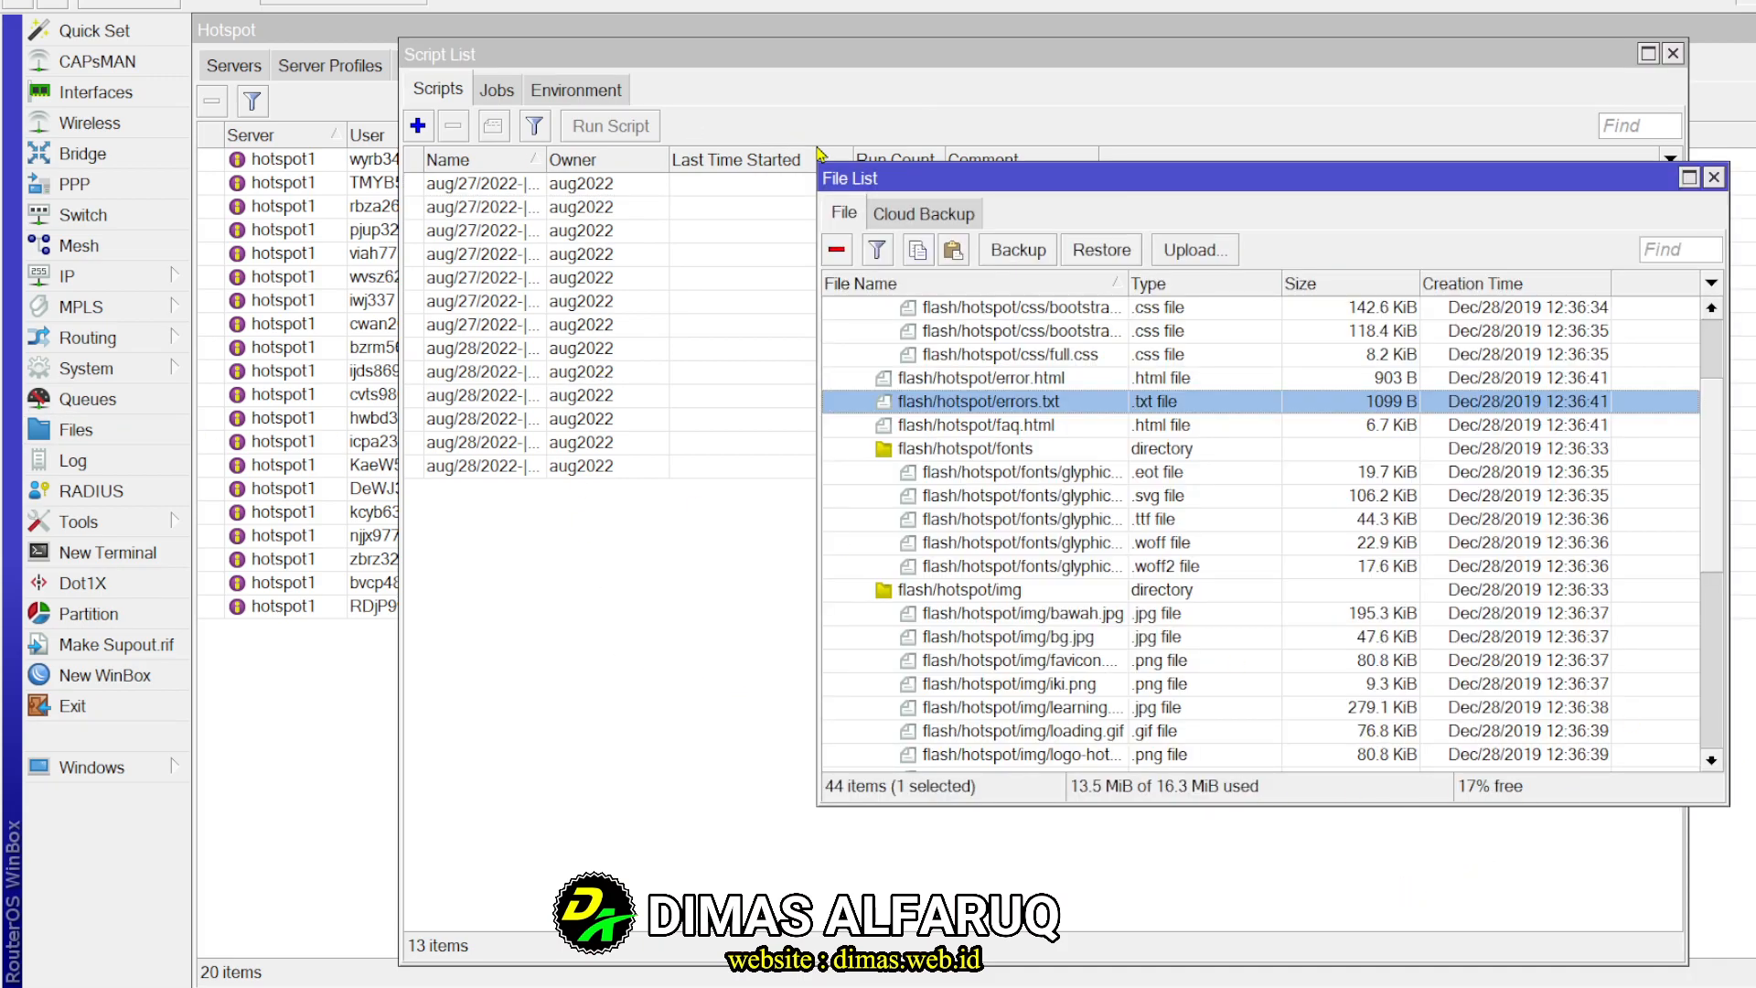
left_click(602, 700)
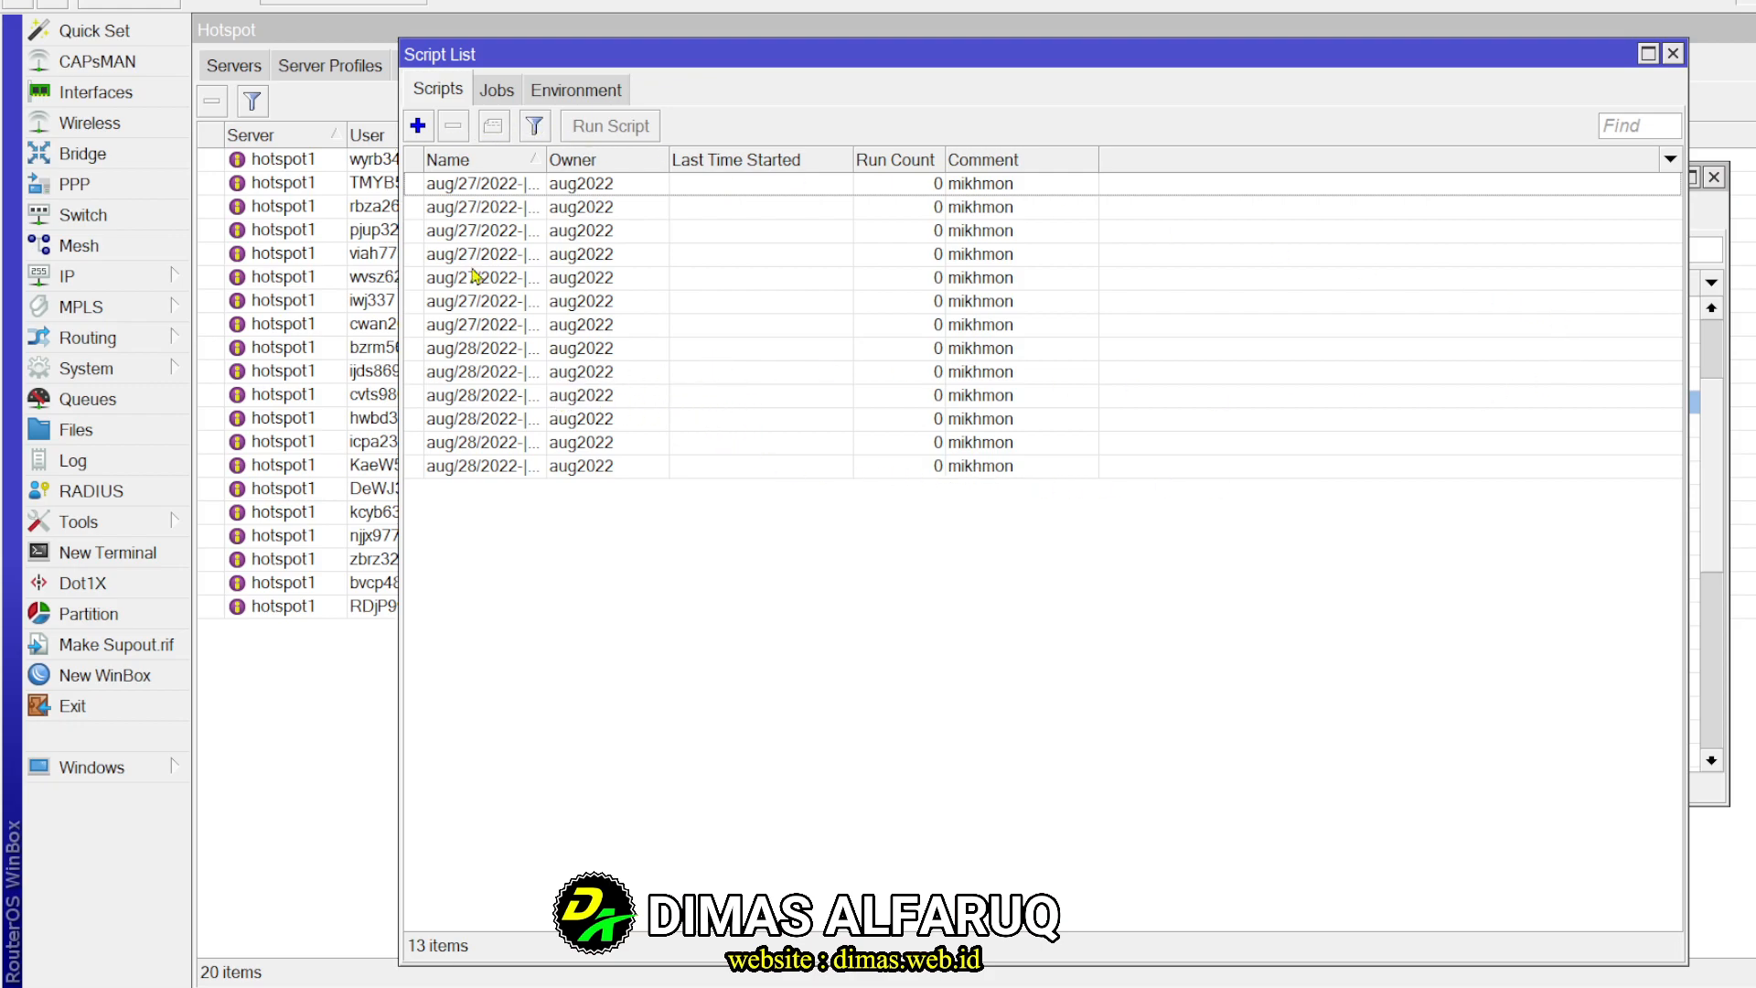
Close the script list and bring the active hotspot users back to the front
left_click_drag(1061, 57, 941, 67)
left_click(1520, 471)
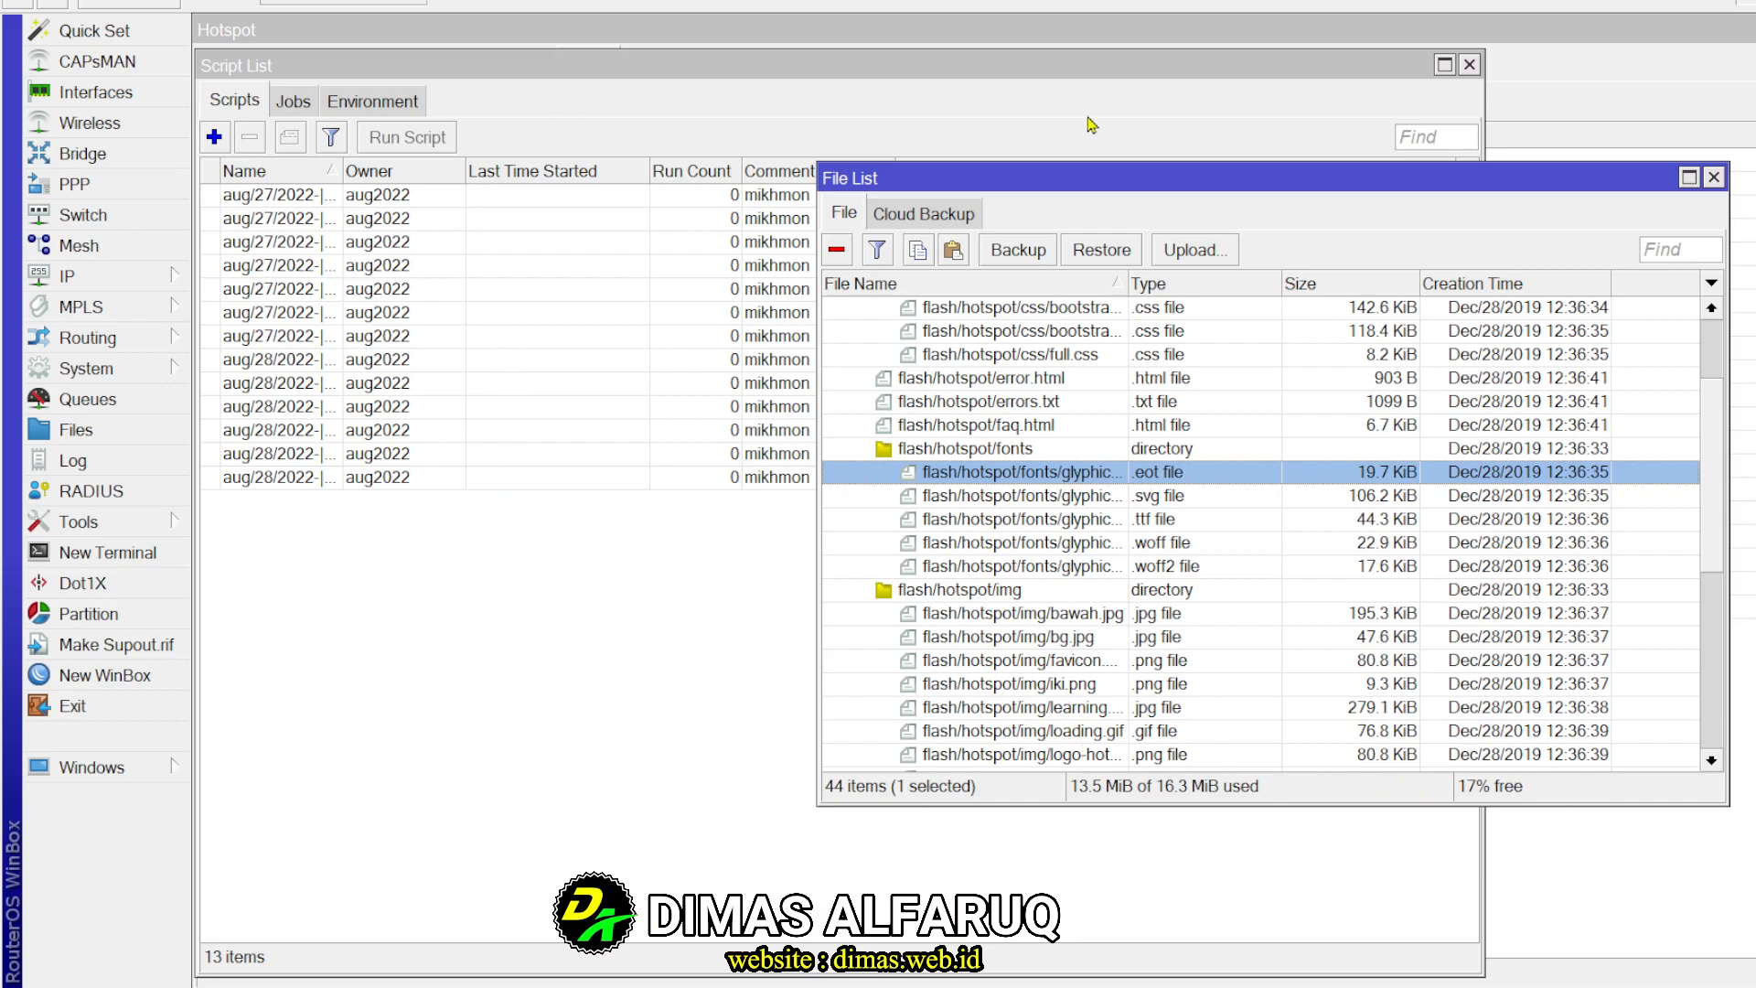
left_click(1469, 64)
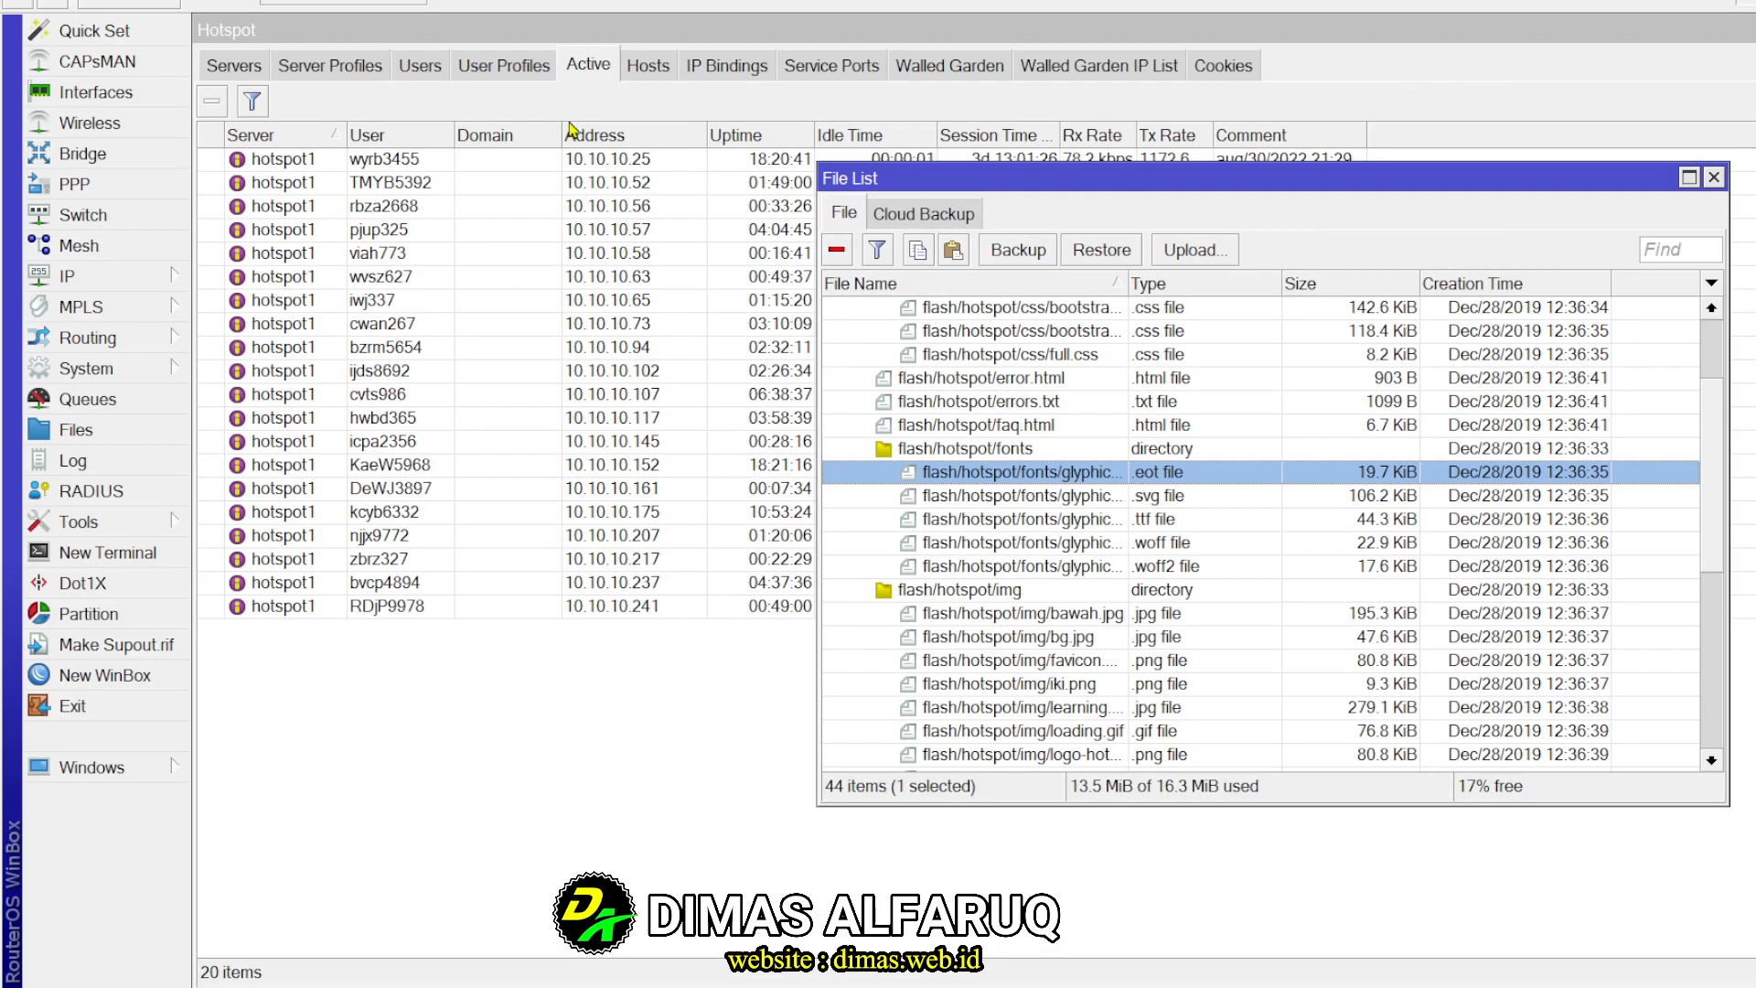
left_click(582, 67)
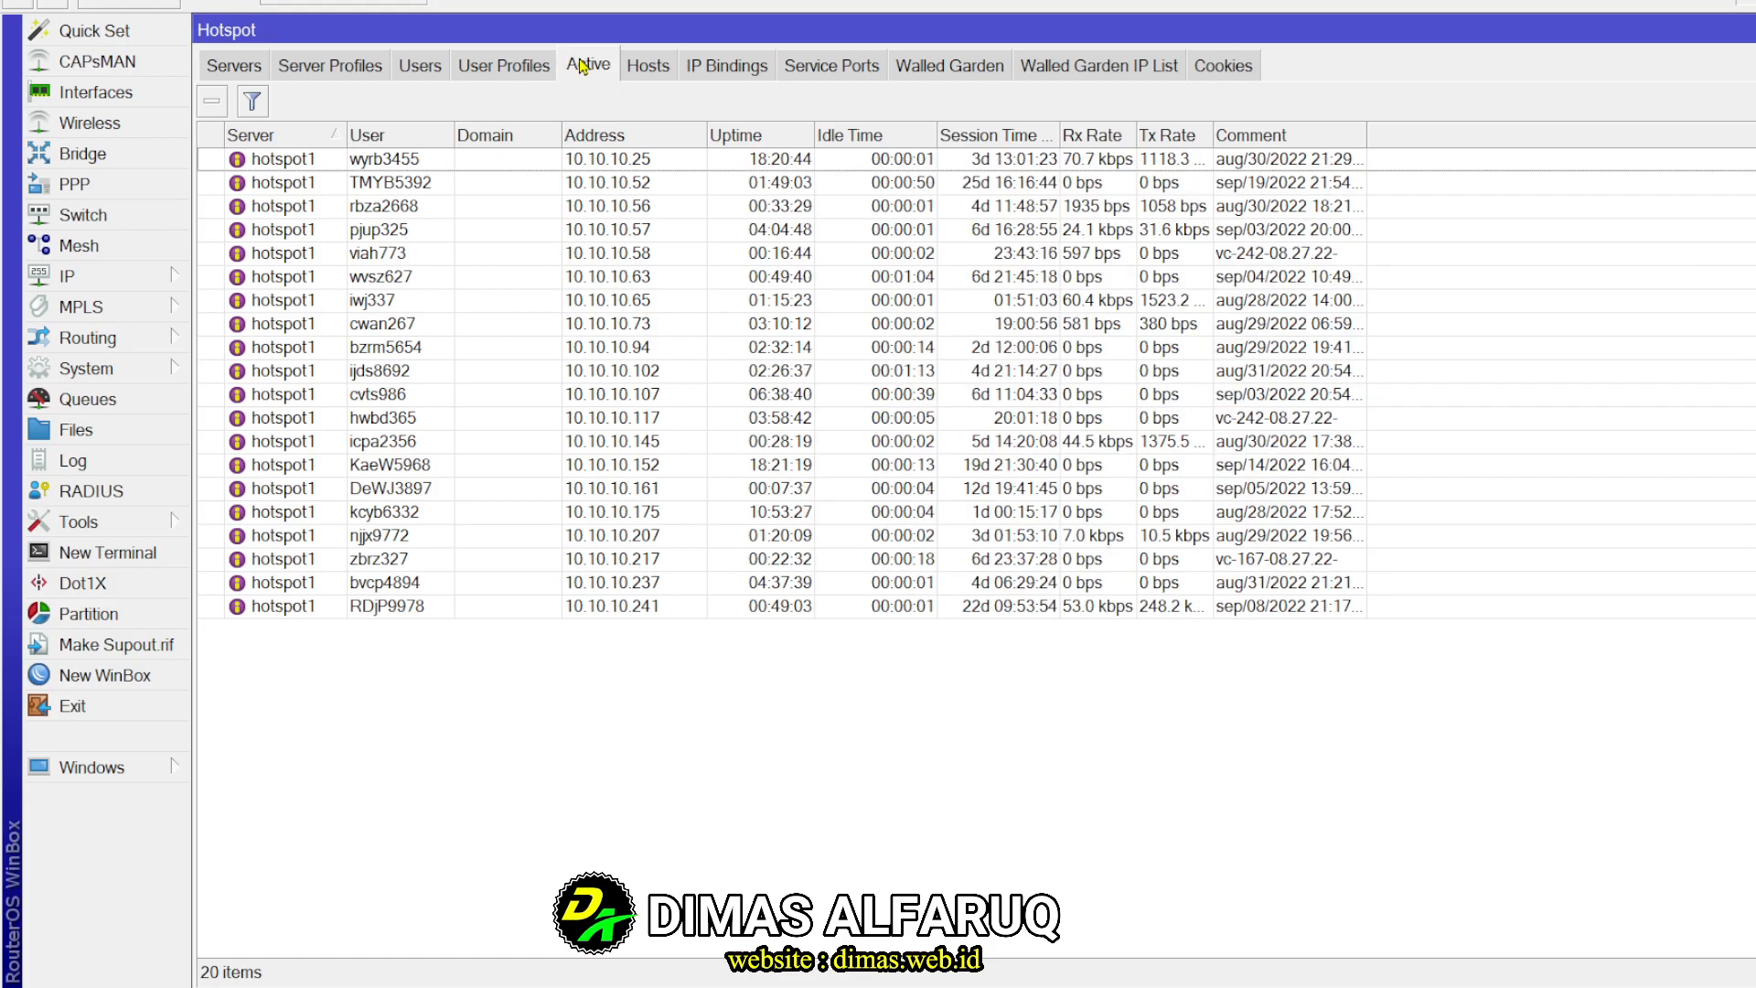
Scan the hotspot user list from the unused 15000-MINGGUAN and 4000-24JAM vouchers down to the 1000-1JAM ones
left_click(439, 73)
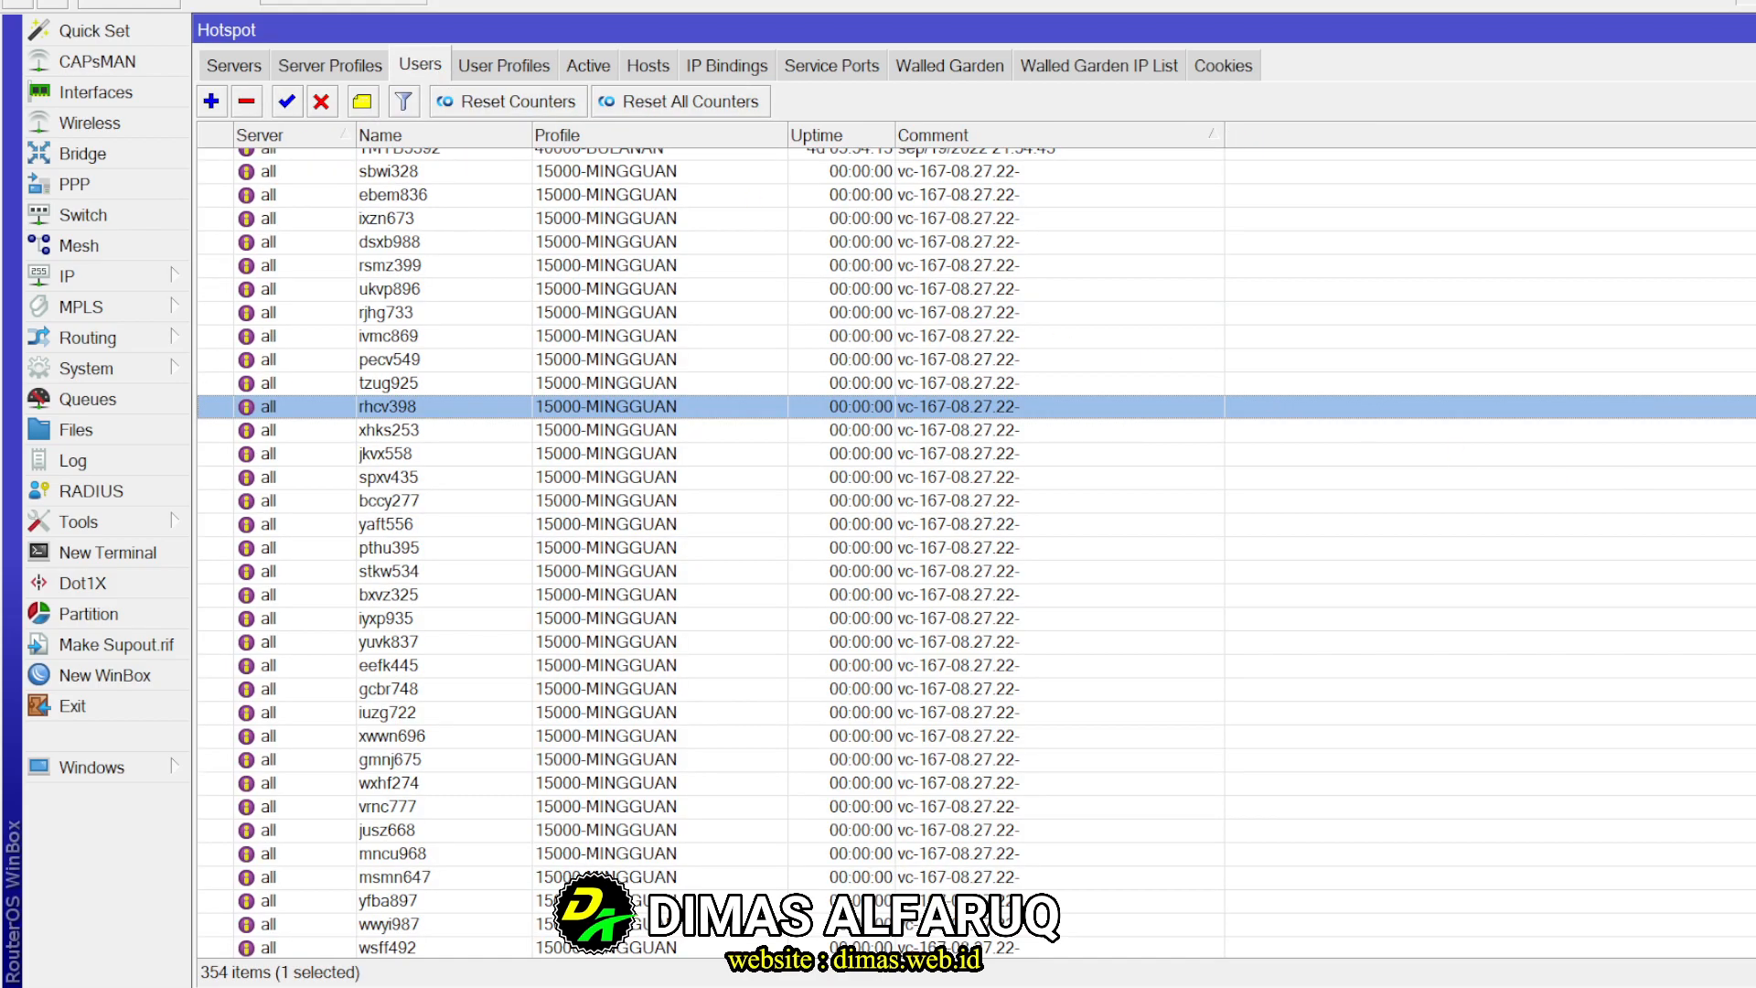
scroll(1123, 620, "down", 11)
left_click(1123, 620)
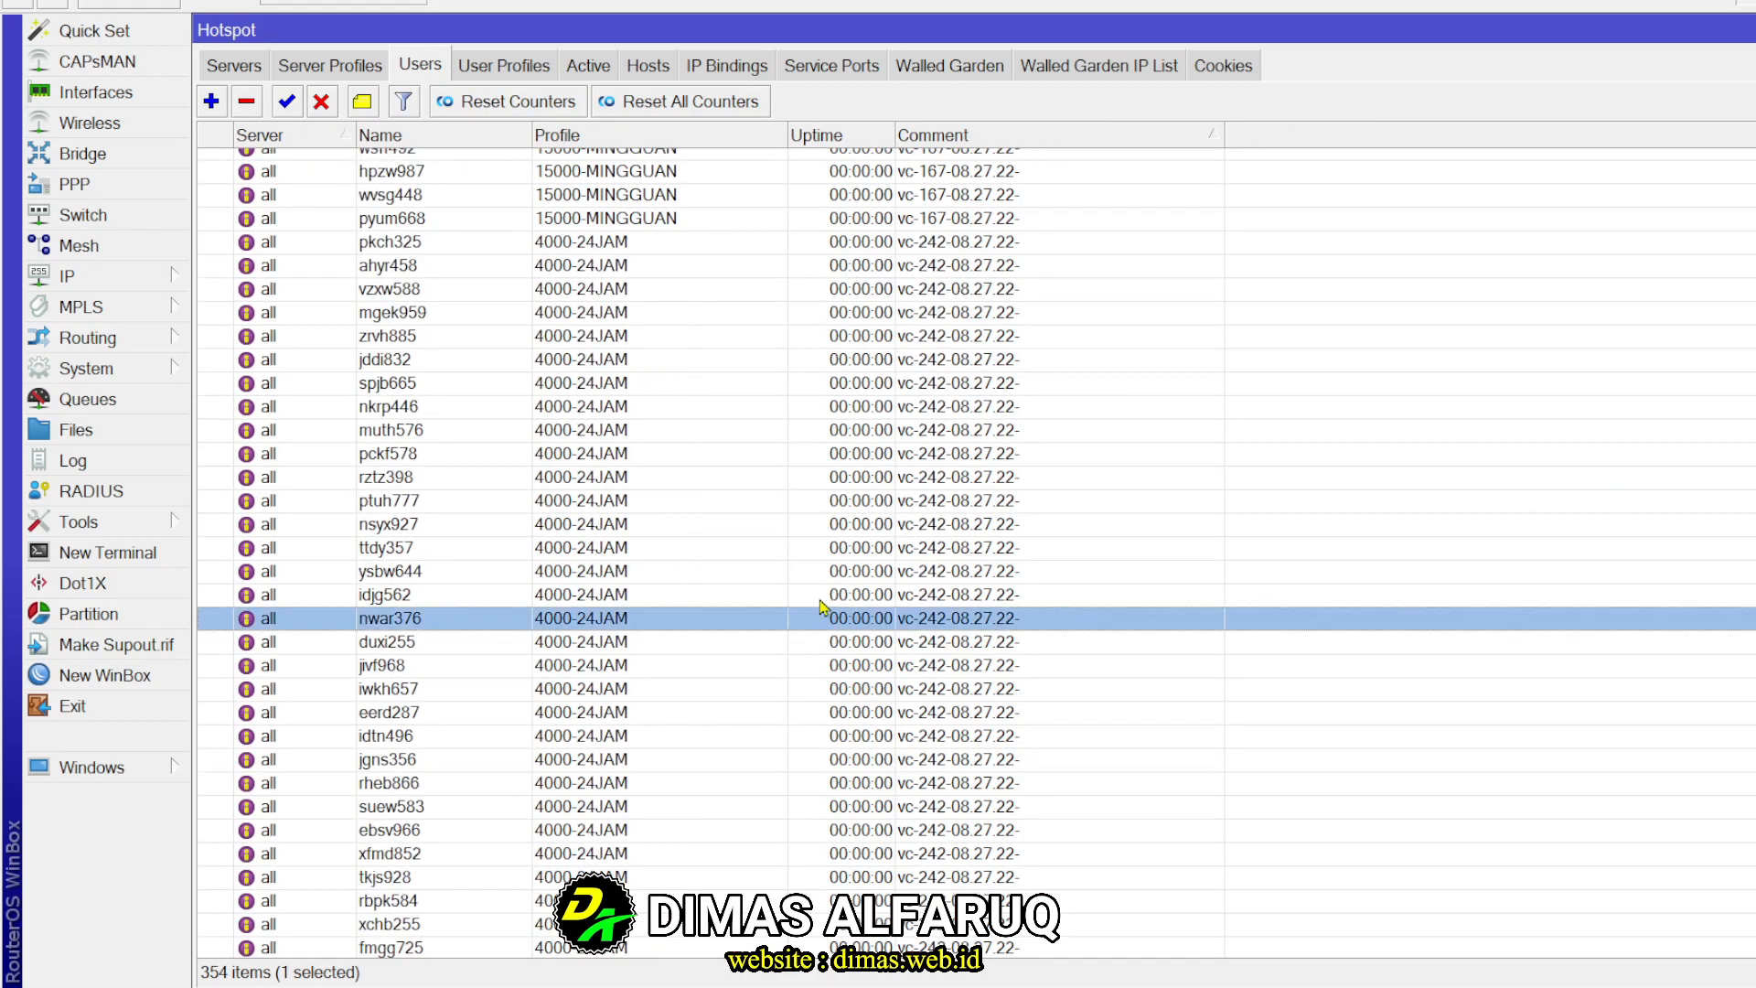
left_click(997, 549)
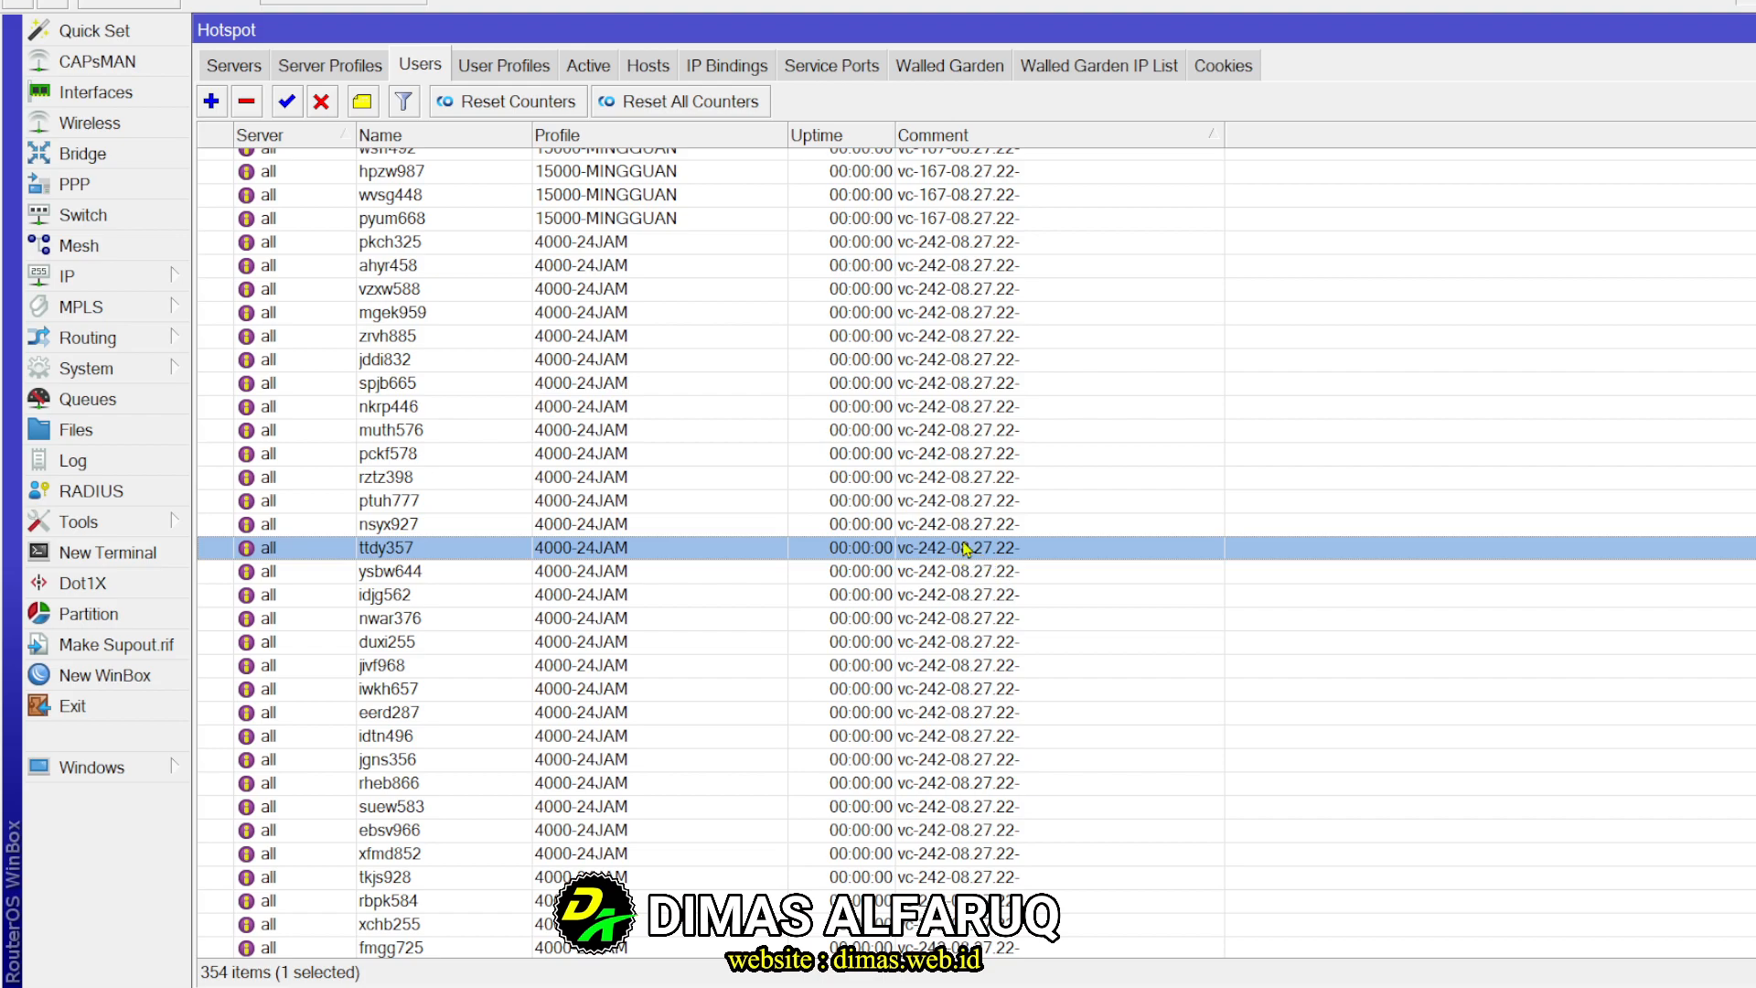
scroll(961, 532, "down", 1)
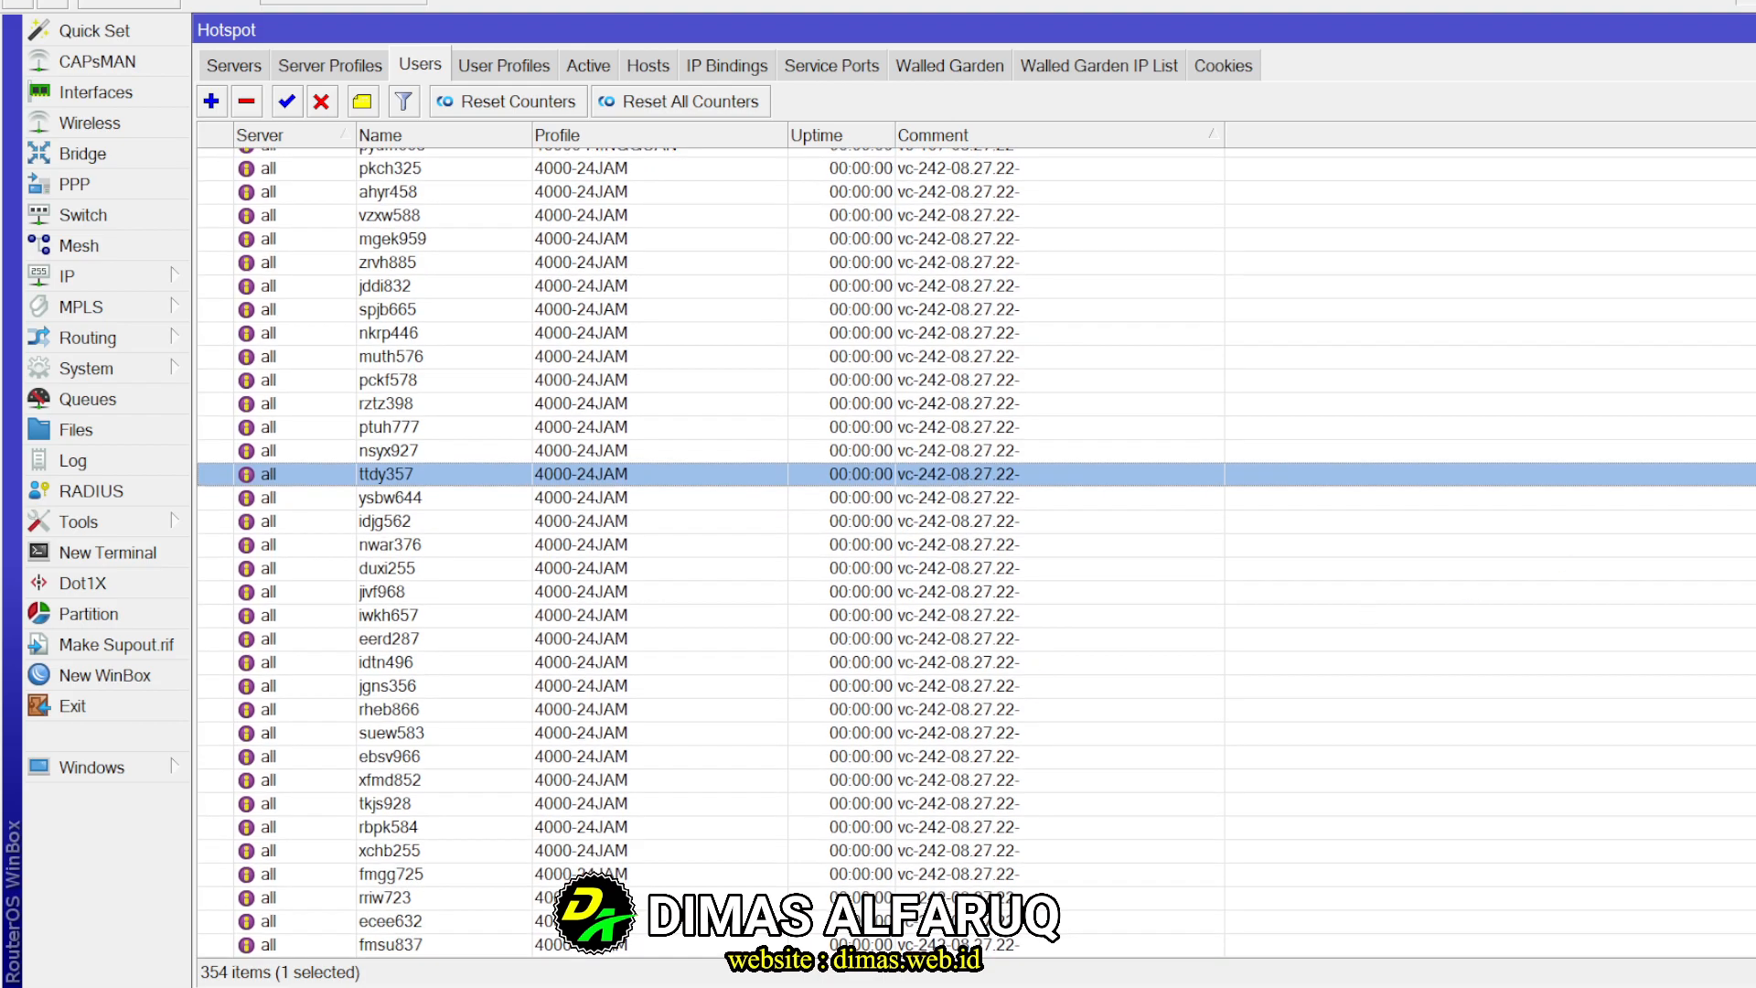
scroll(960, 532, "down", 8)
scroll(961, 532, "up", 5)
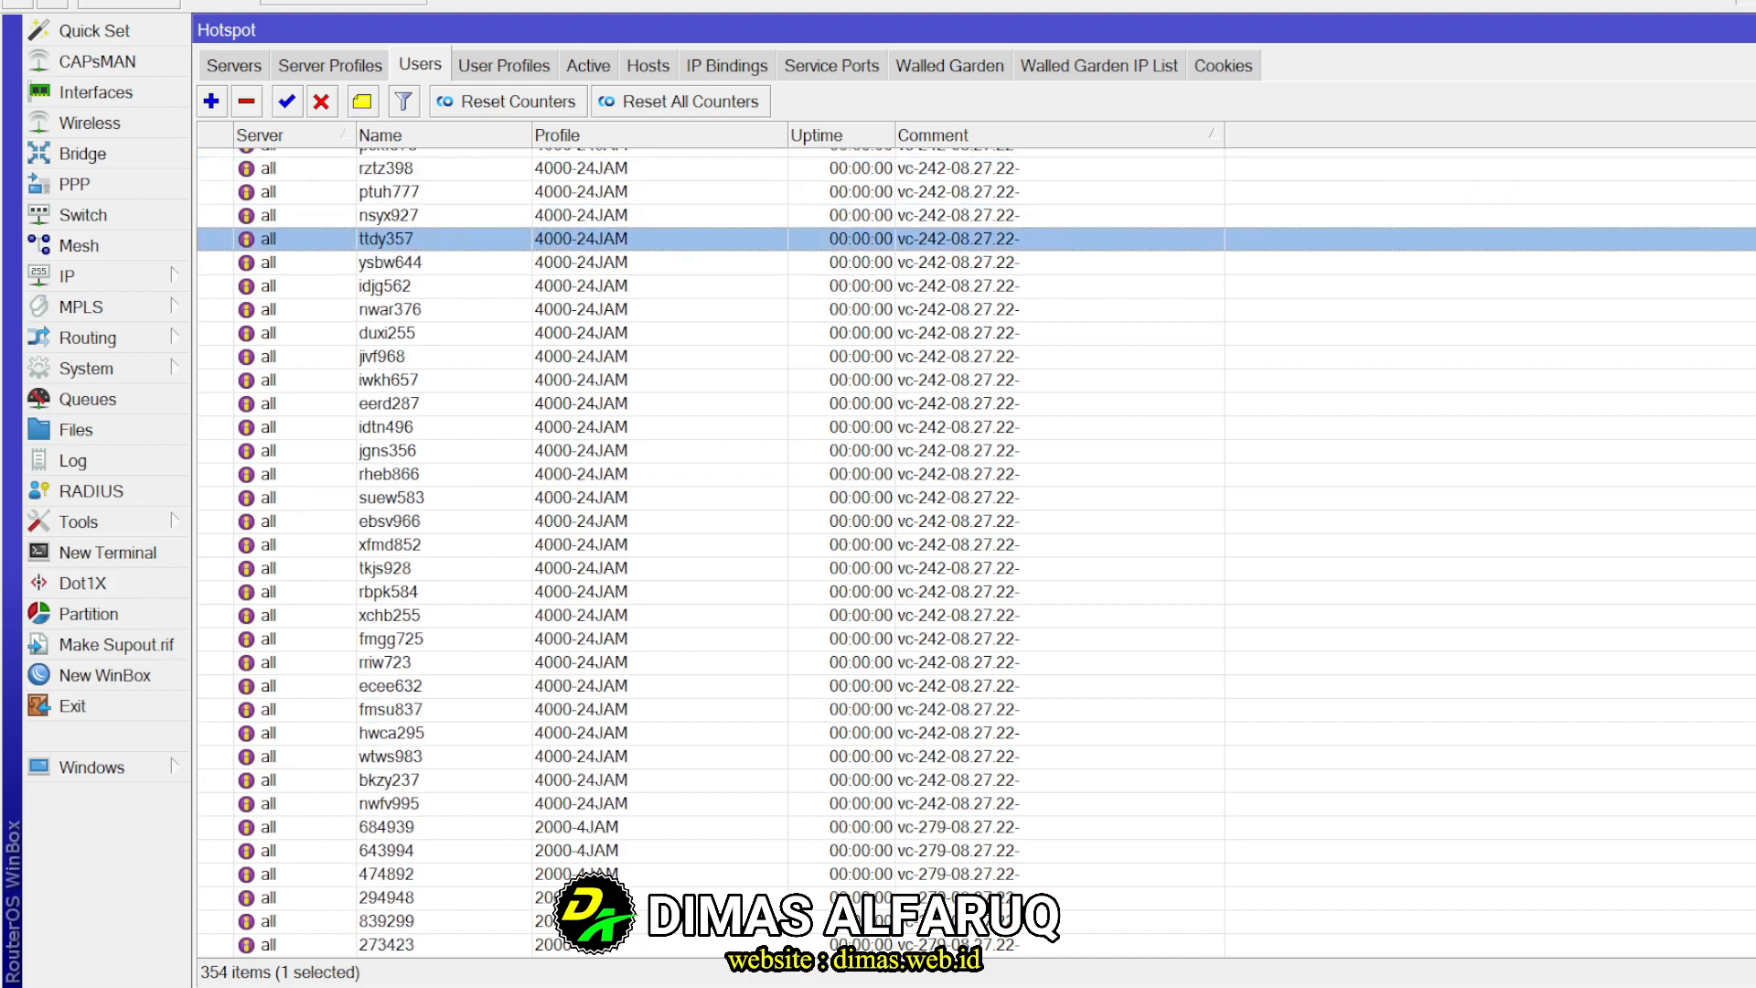
scroll(961, 532, "down", 15)
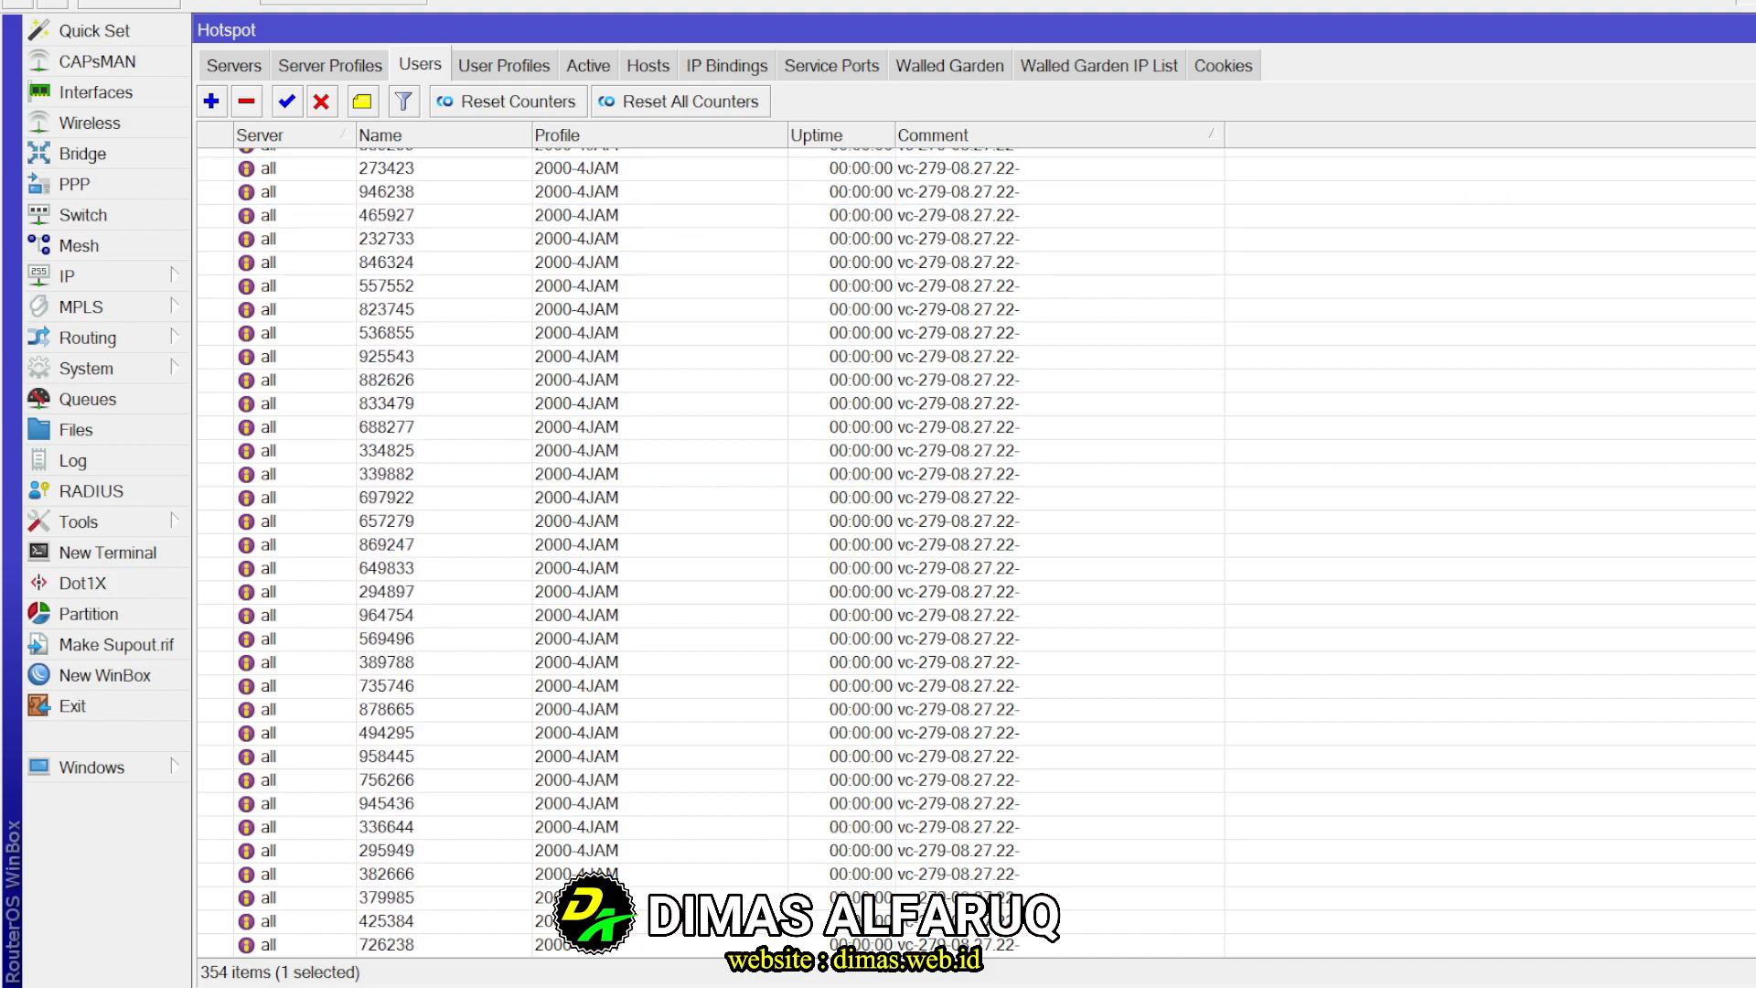
scroll(960, 532, "down", 20)
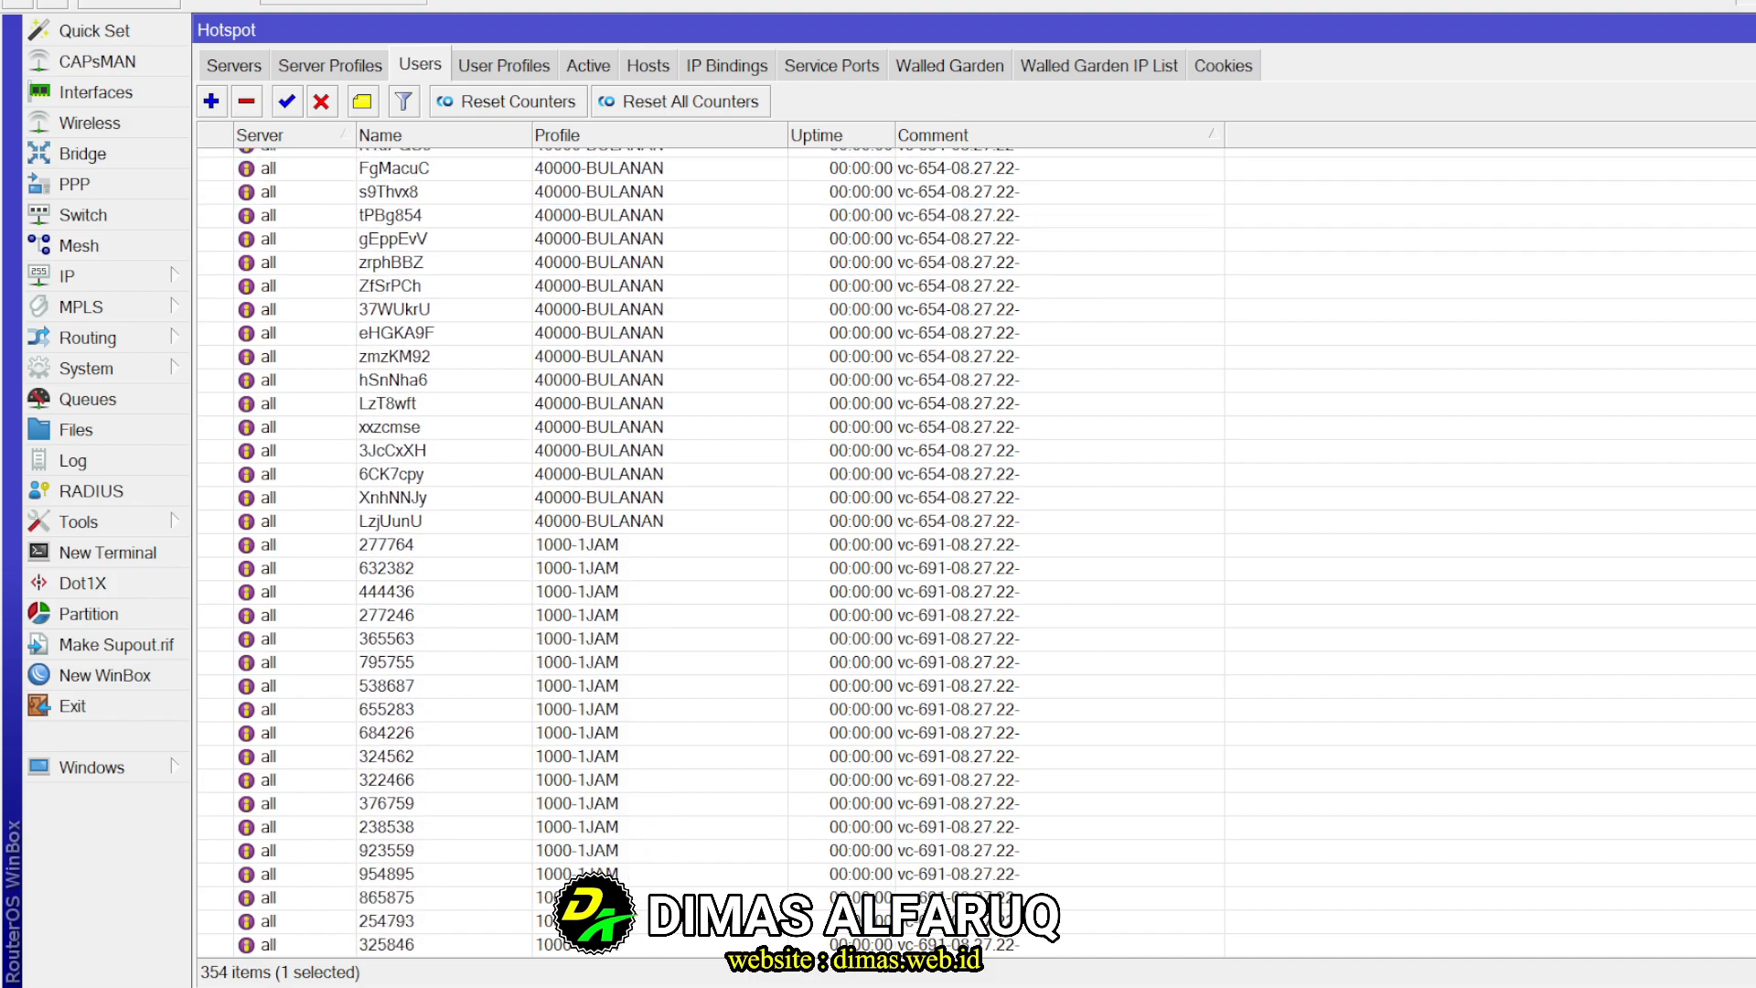
scroll(961, 532, "down", 20)
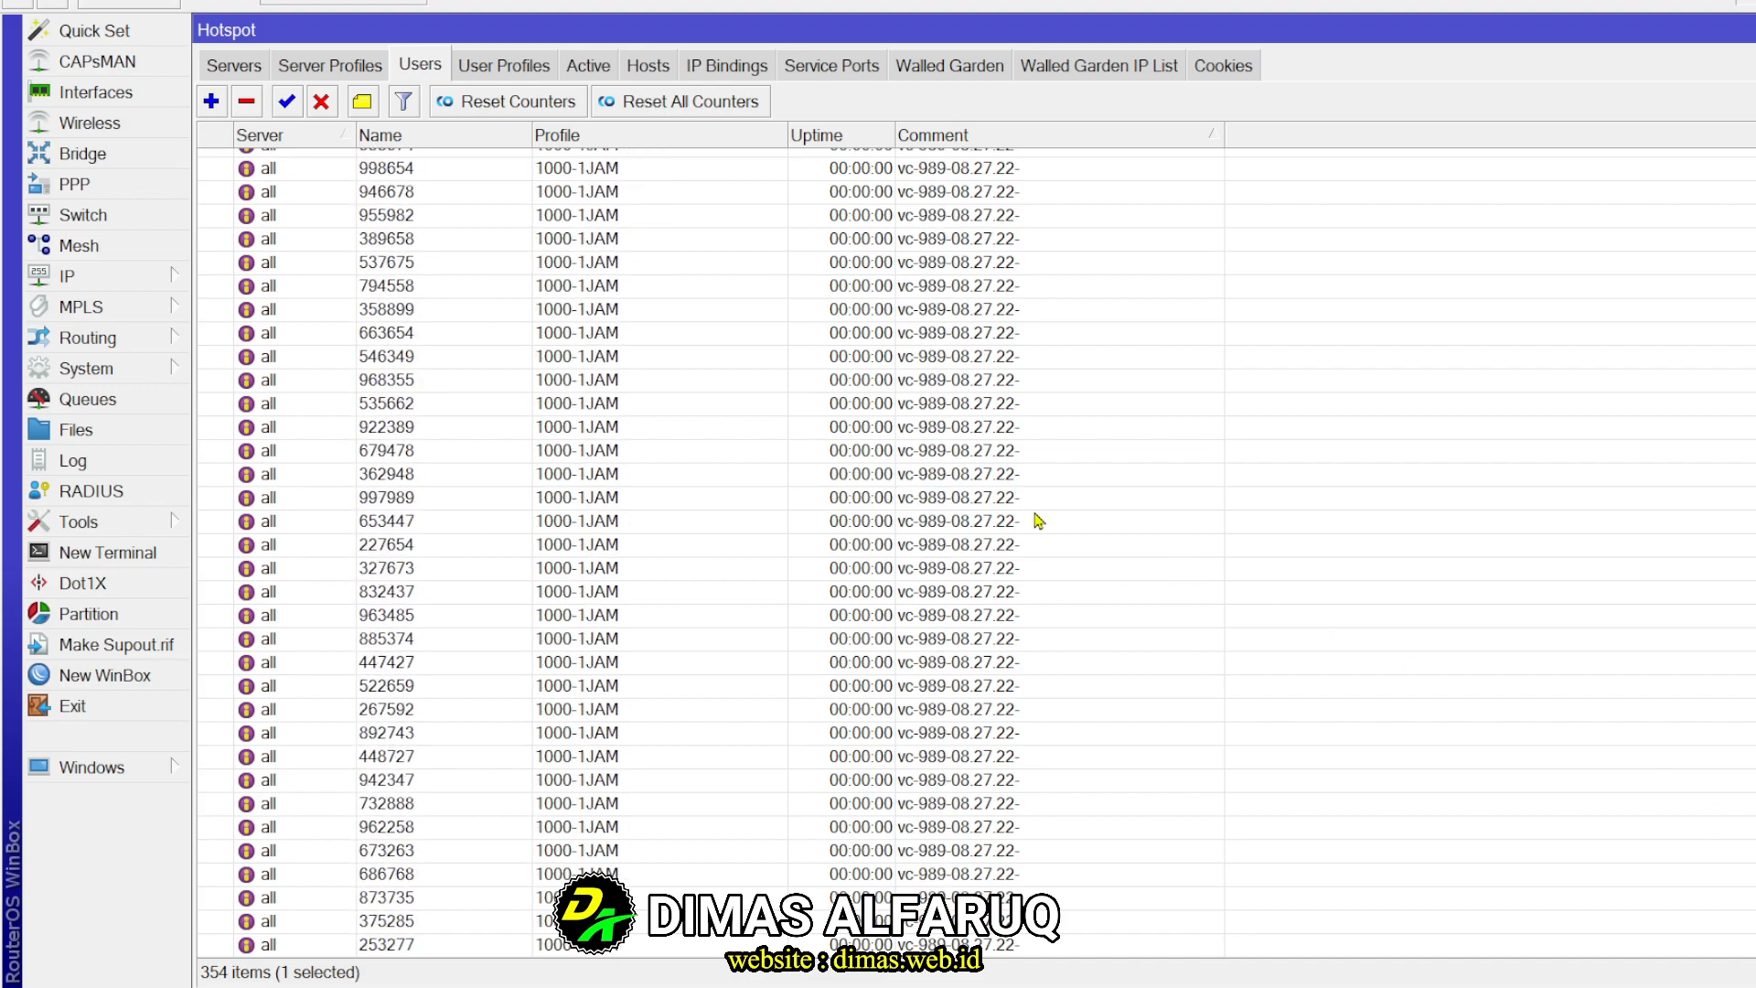
Check the active hotspot users and examine the hotspot and log files in the router's file list
left_click(602, 75)
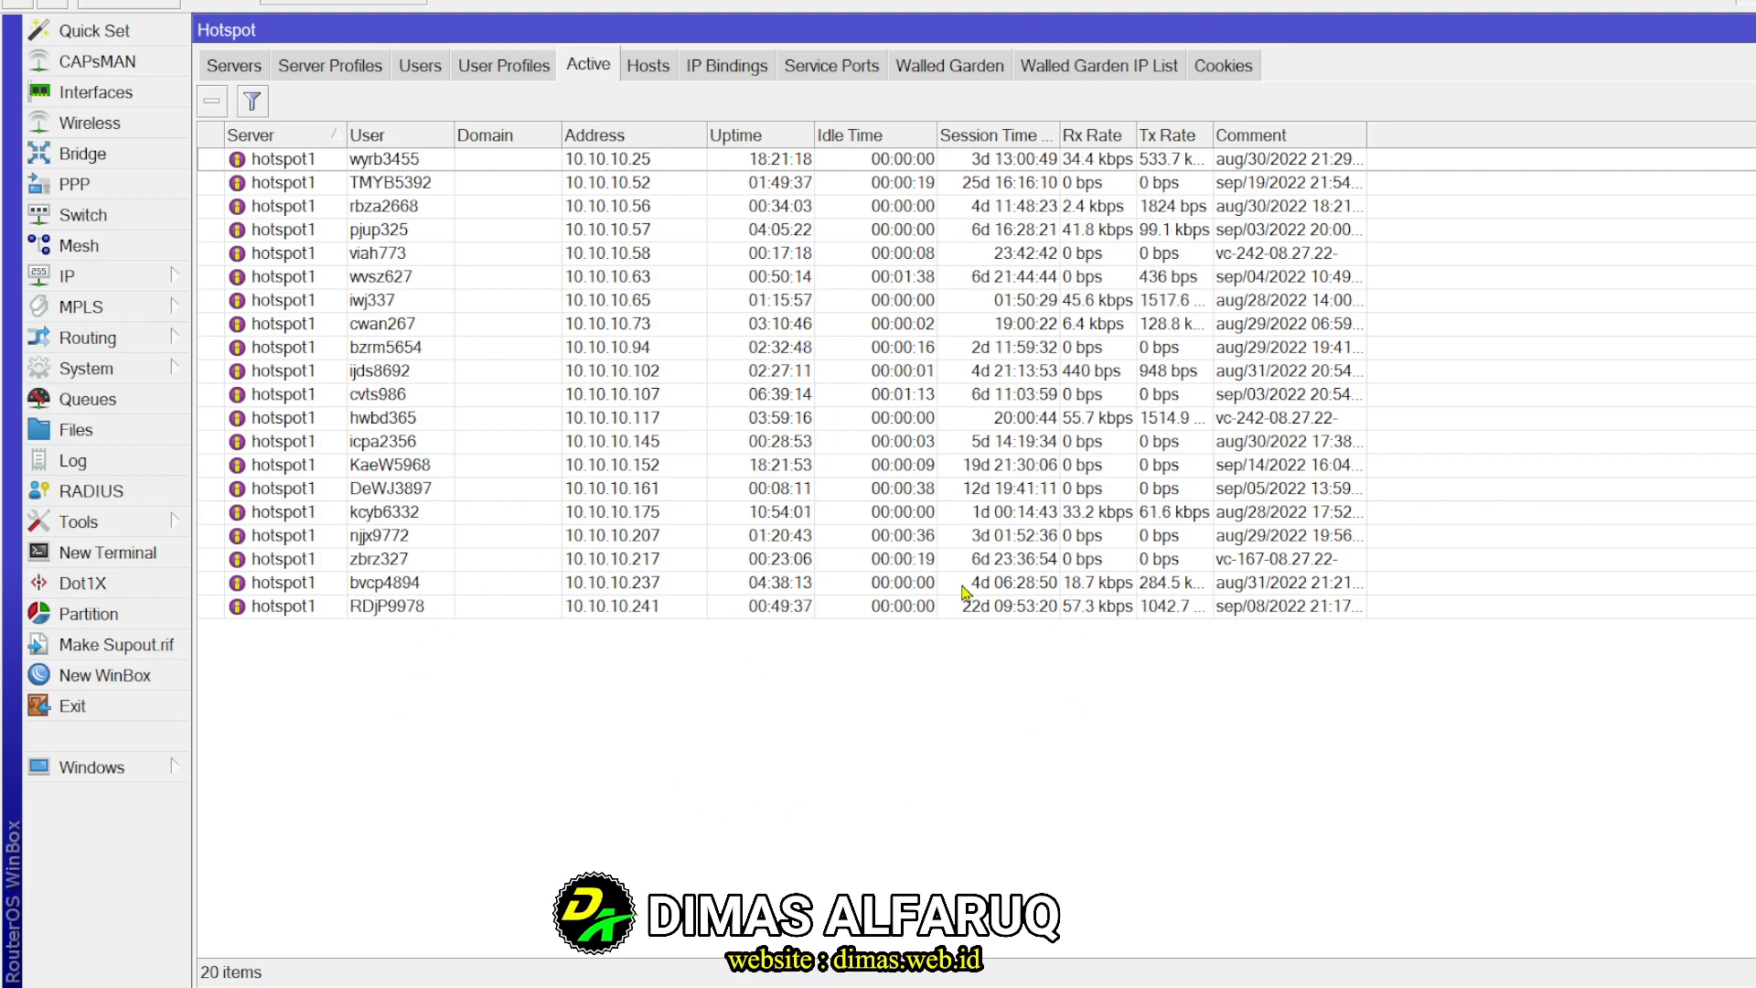
left_click(76, 429)
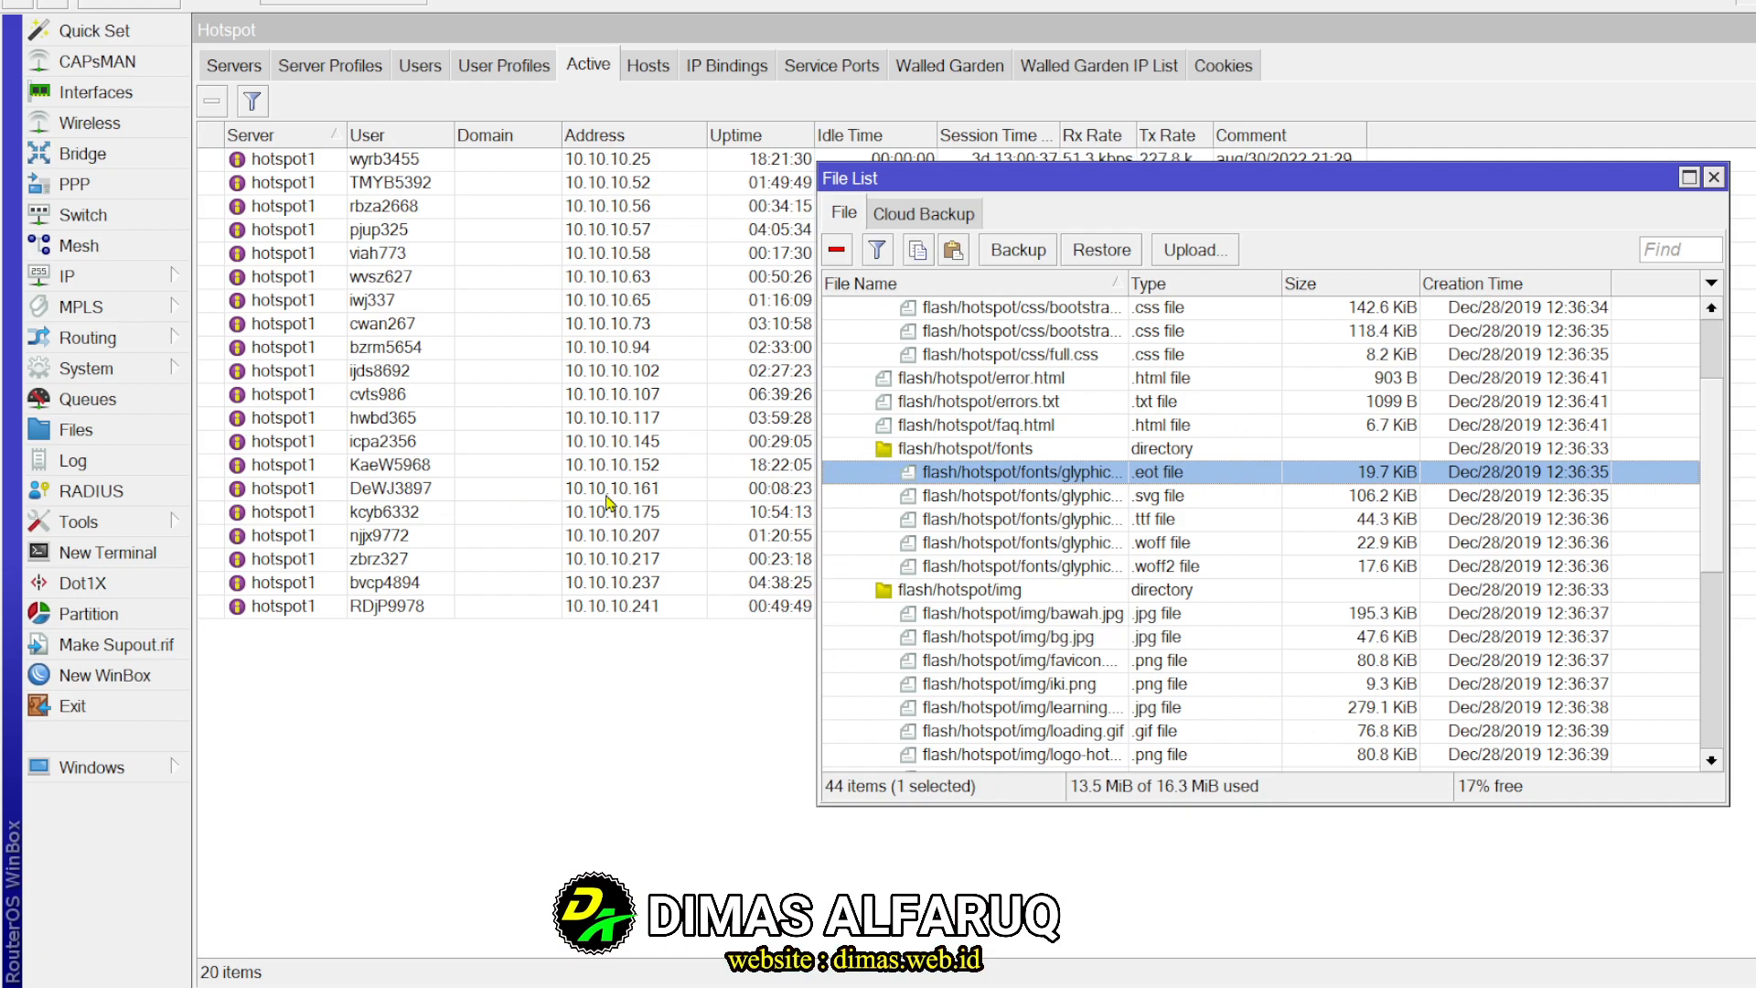
scroll(1707, 439, "up", 4)
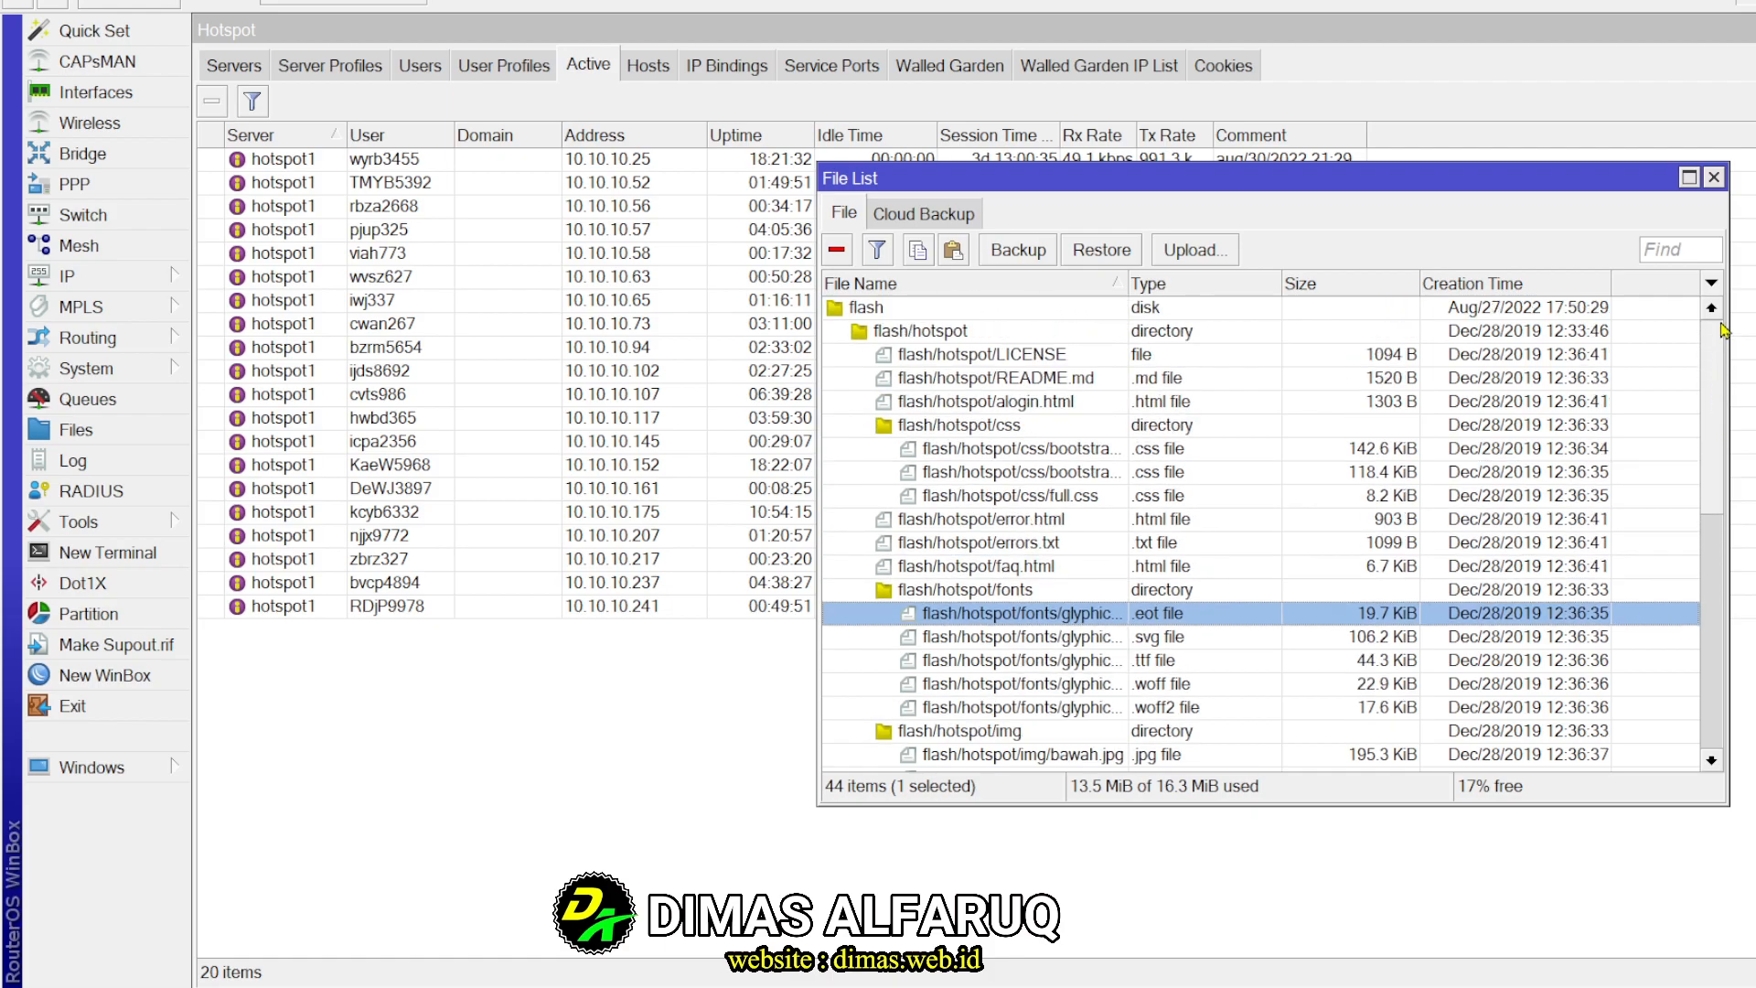
scroll(1710, 535, "down", 7)
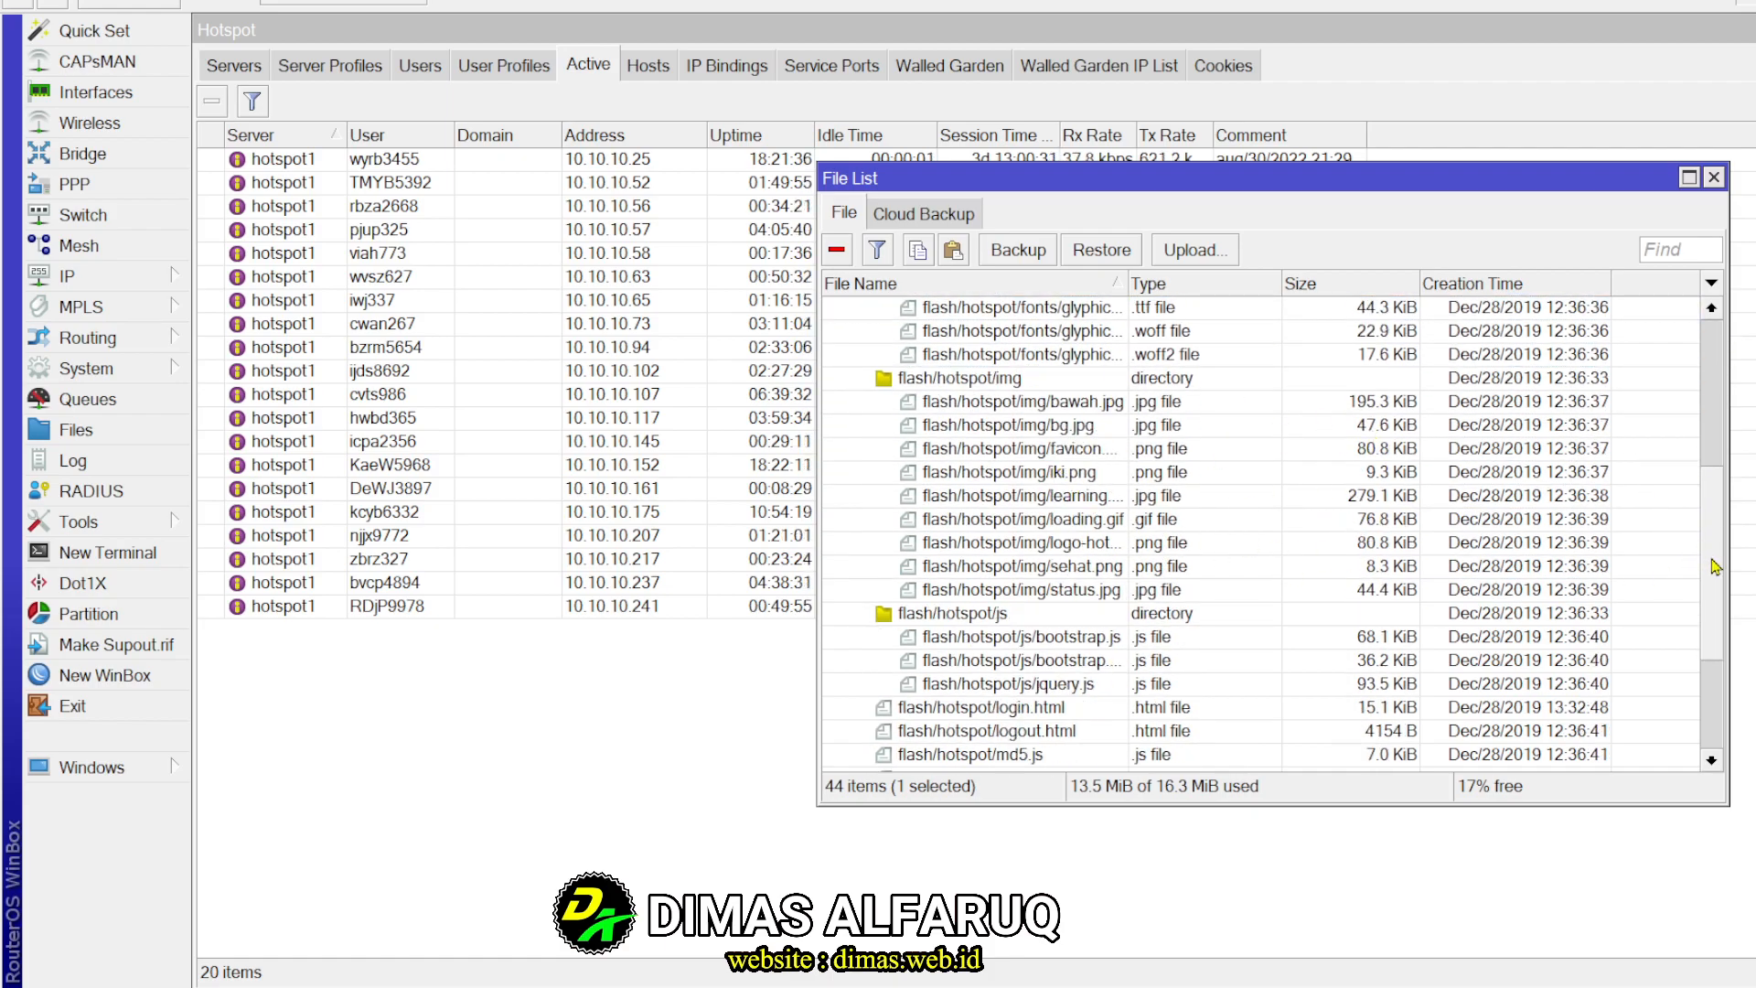
scroll(1715, 567, "down", 3)
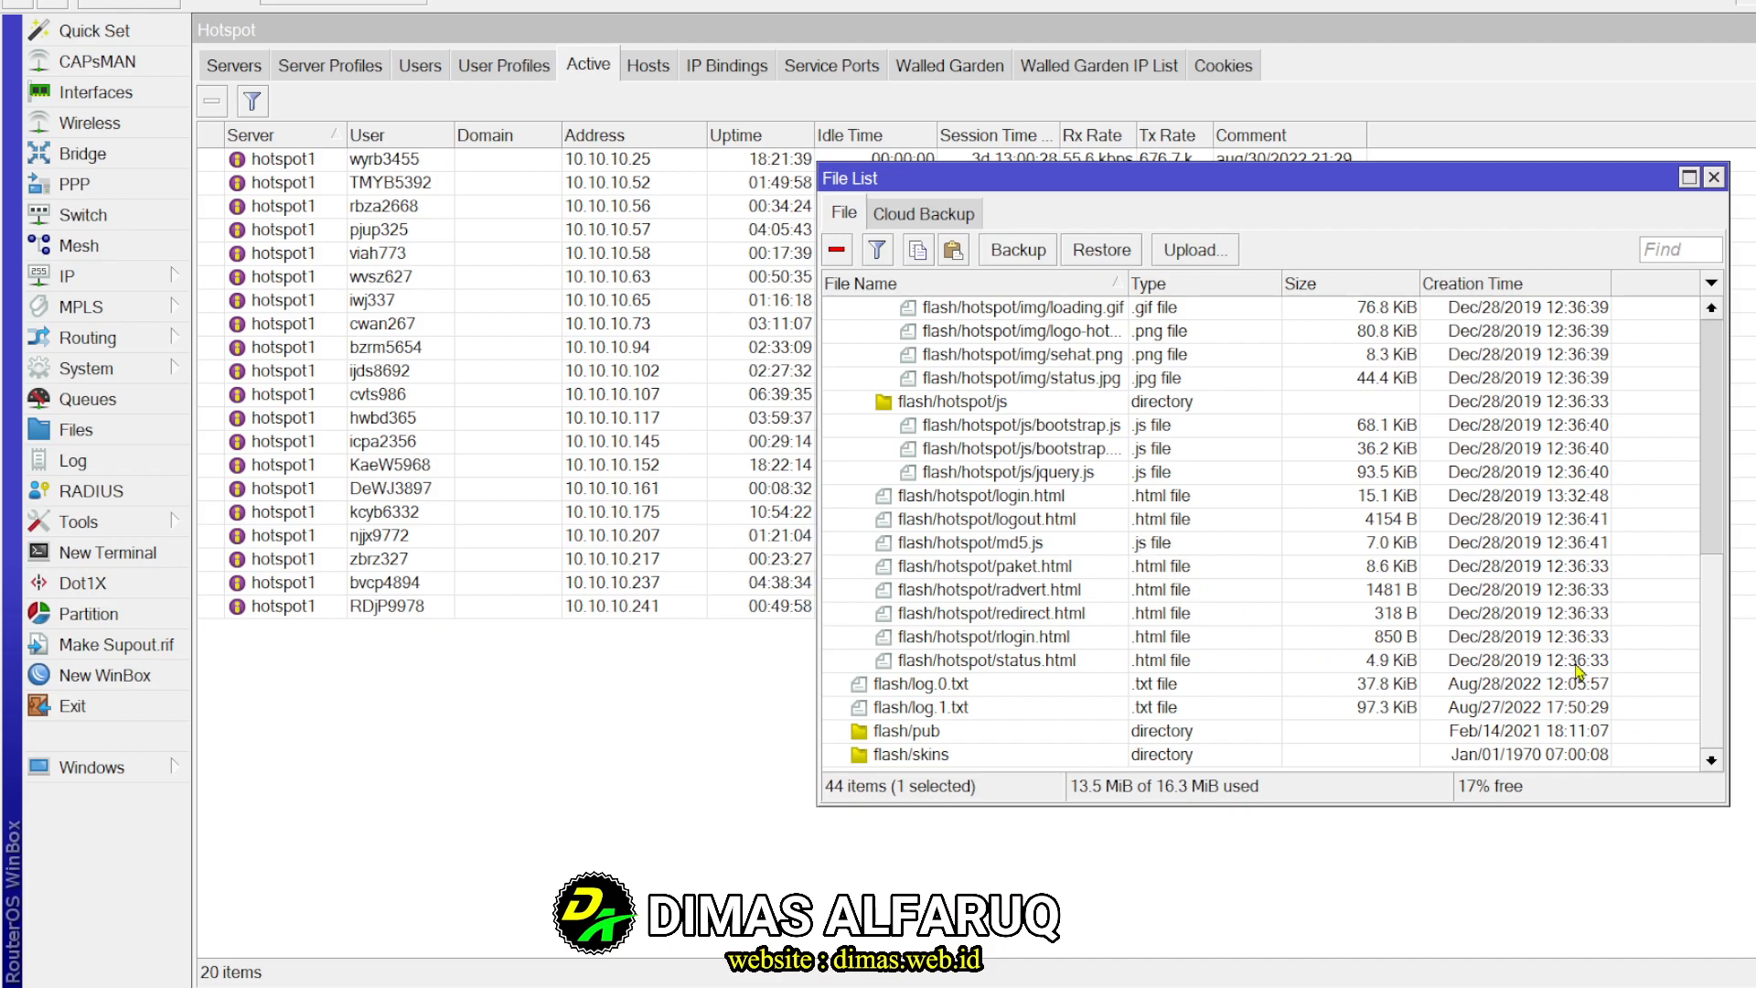
scroll(1713, 681, "up", 6)
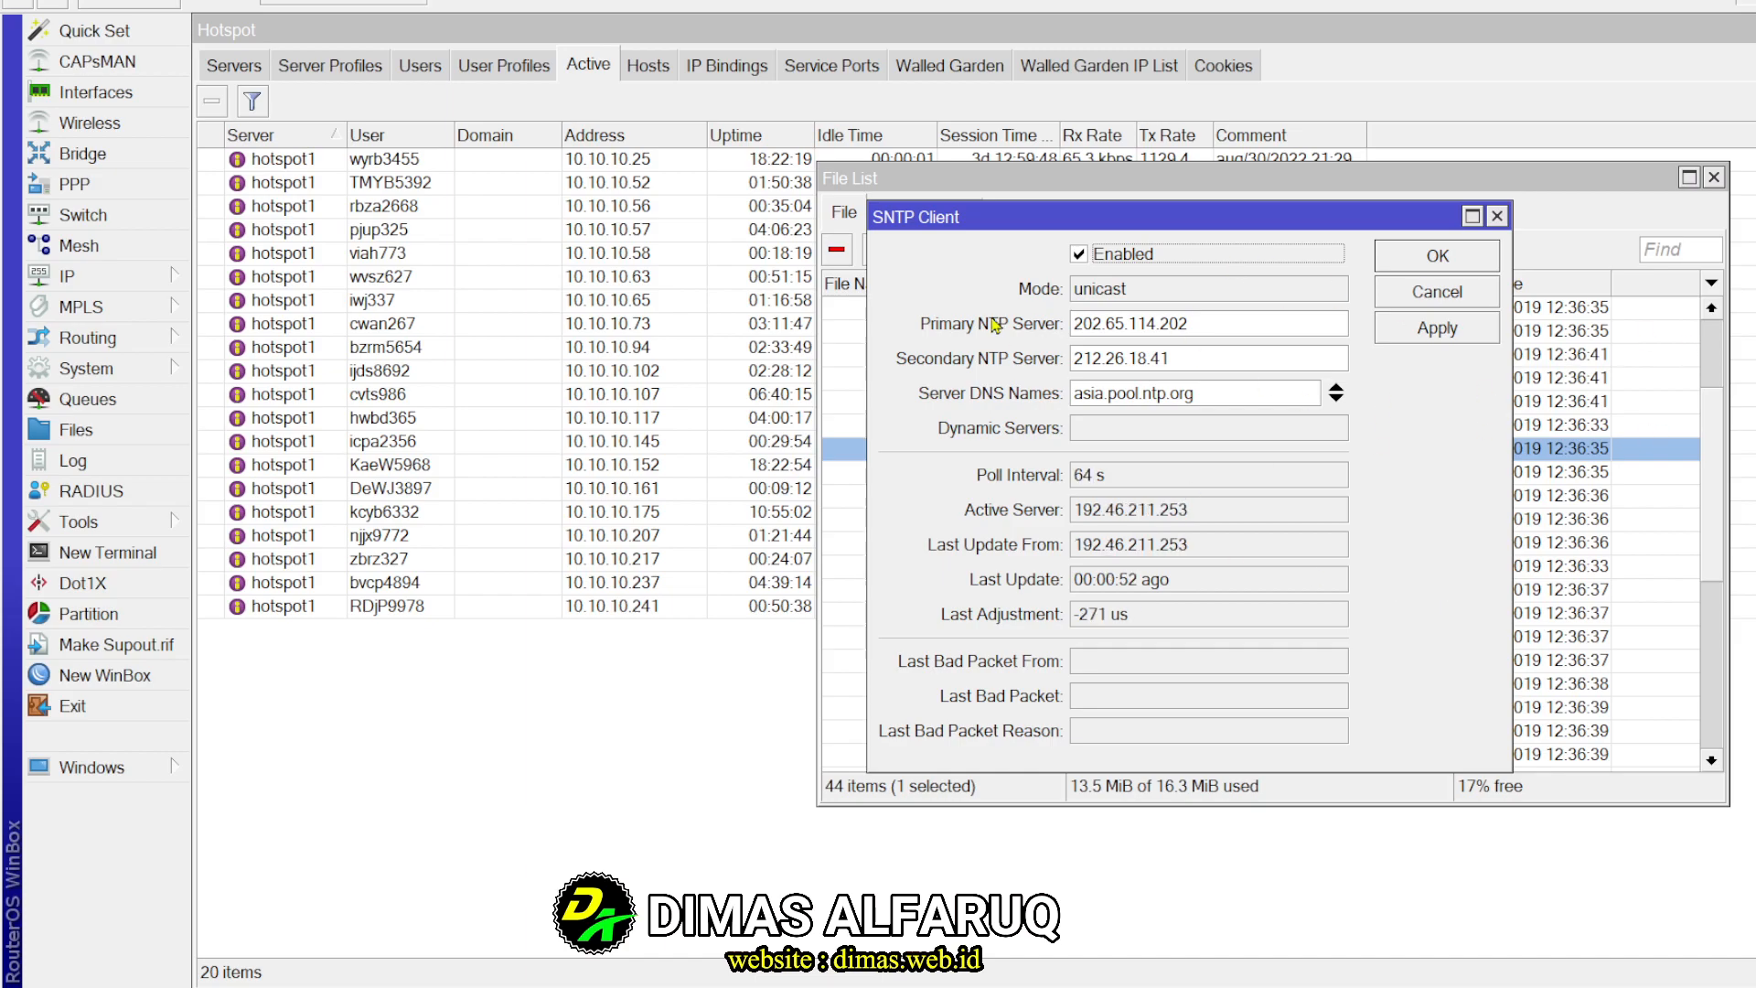
Confirm the SNTP Client settings and arrange the router's Resources window side by side with the file list
left_click(1438, 260)
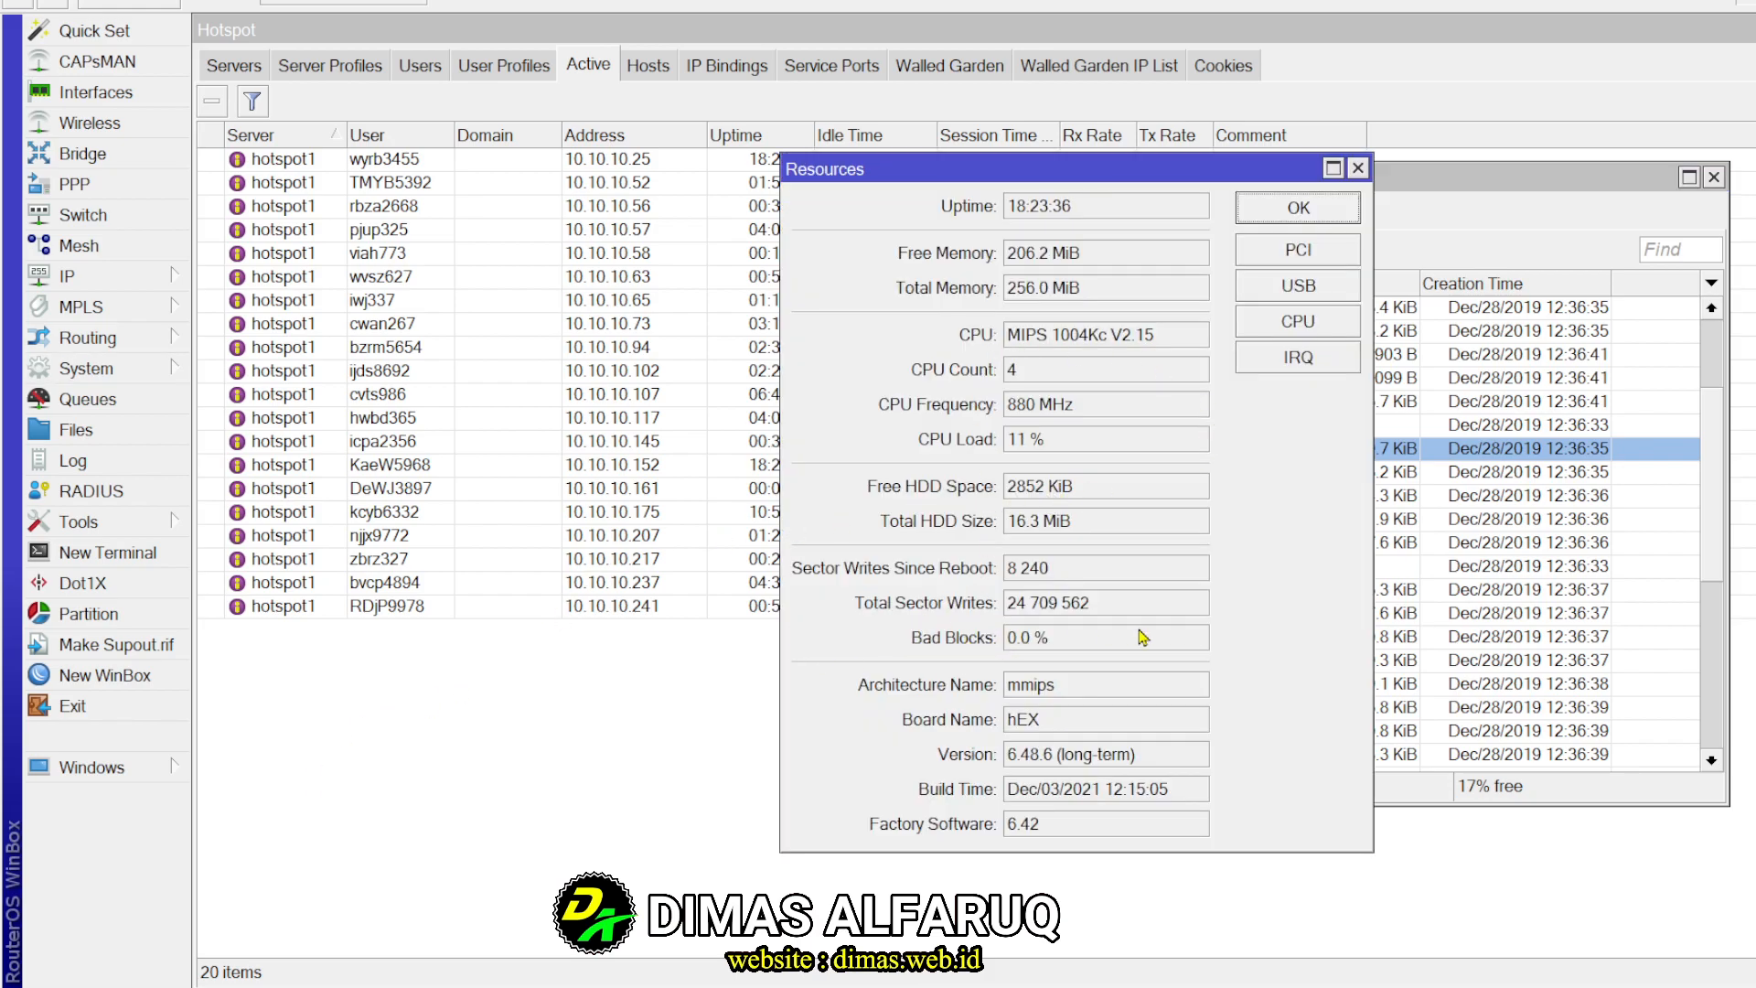
left_click_drag(992, 176, 507, 184)
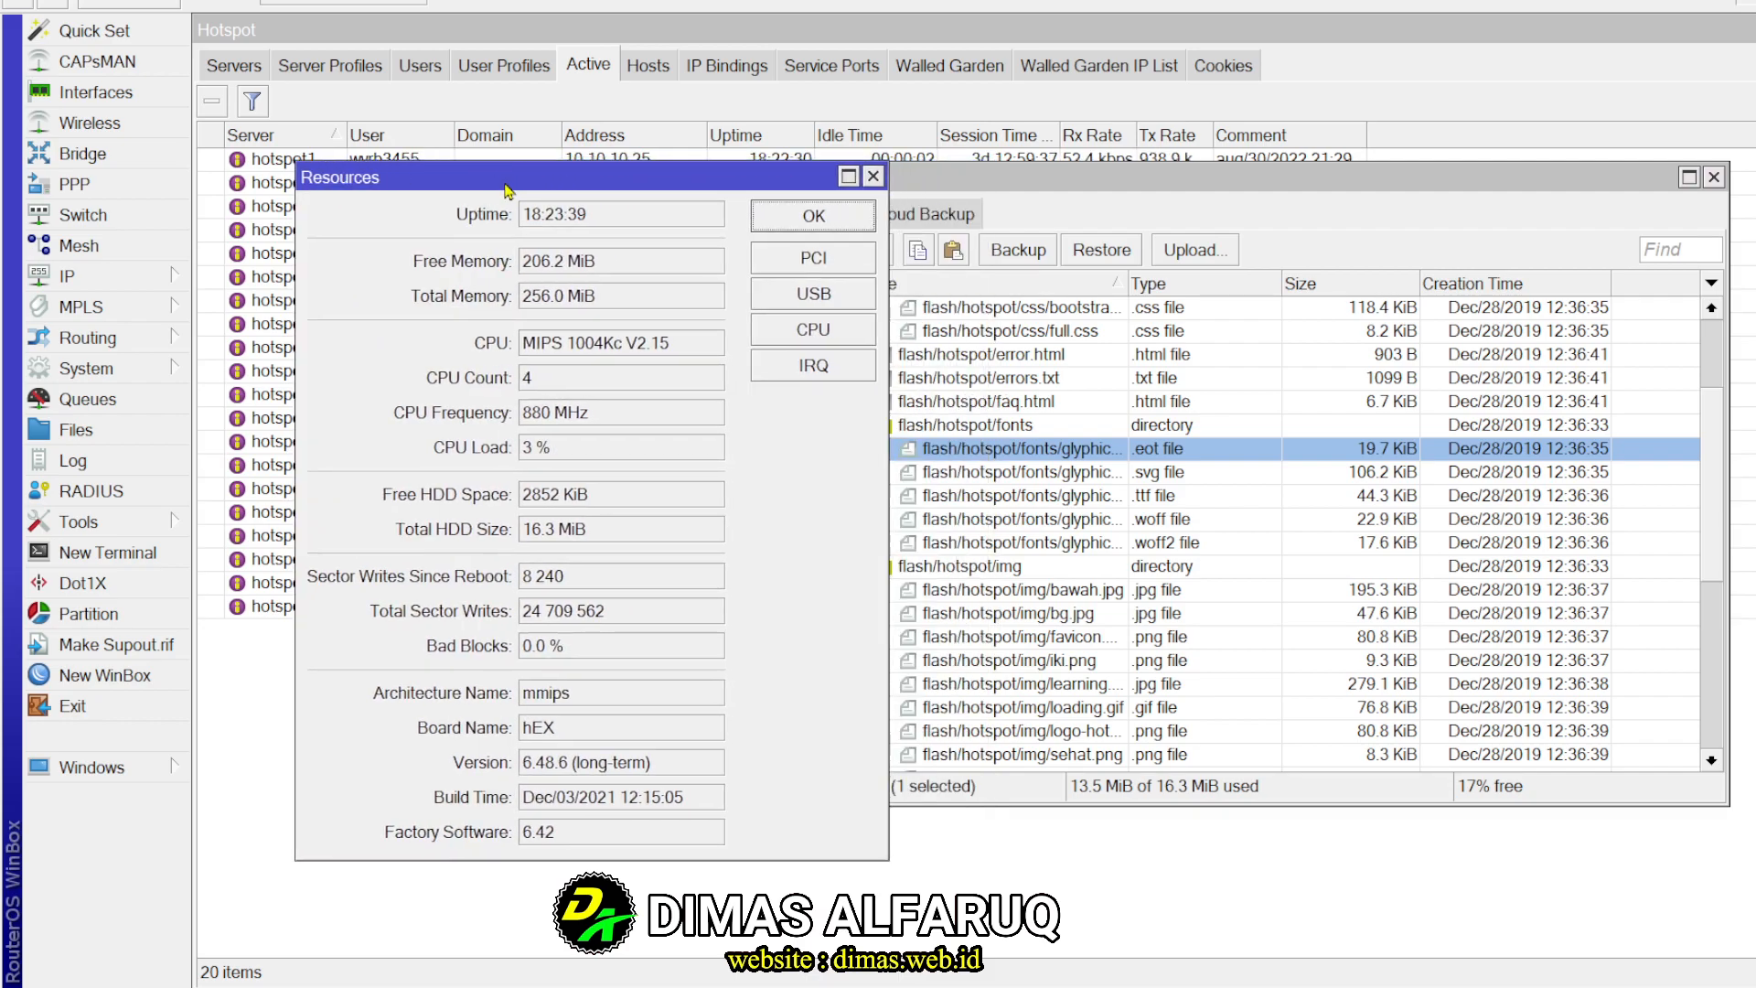
left_click(1048, 203)
left_click_drag(1183, 186, 1411, 163)
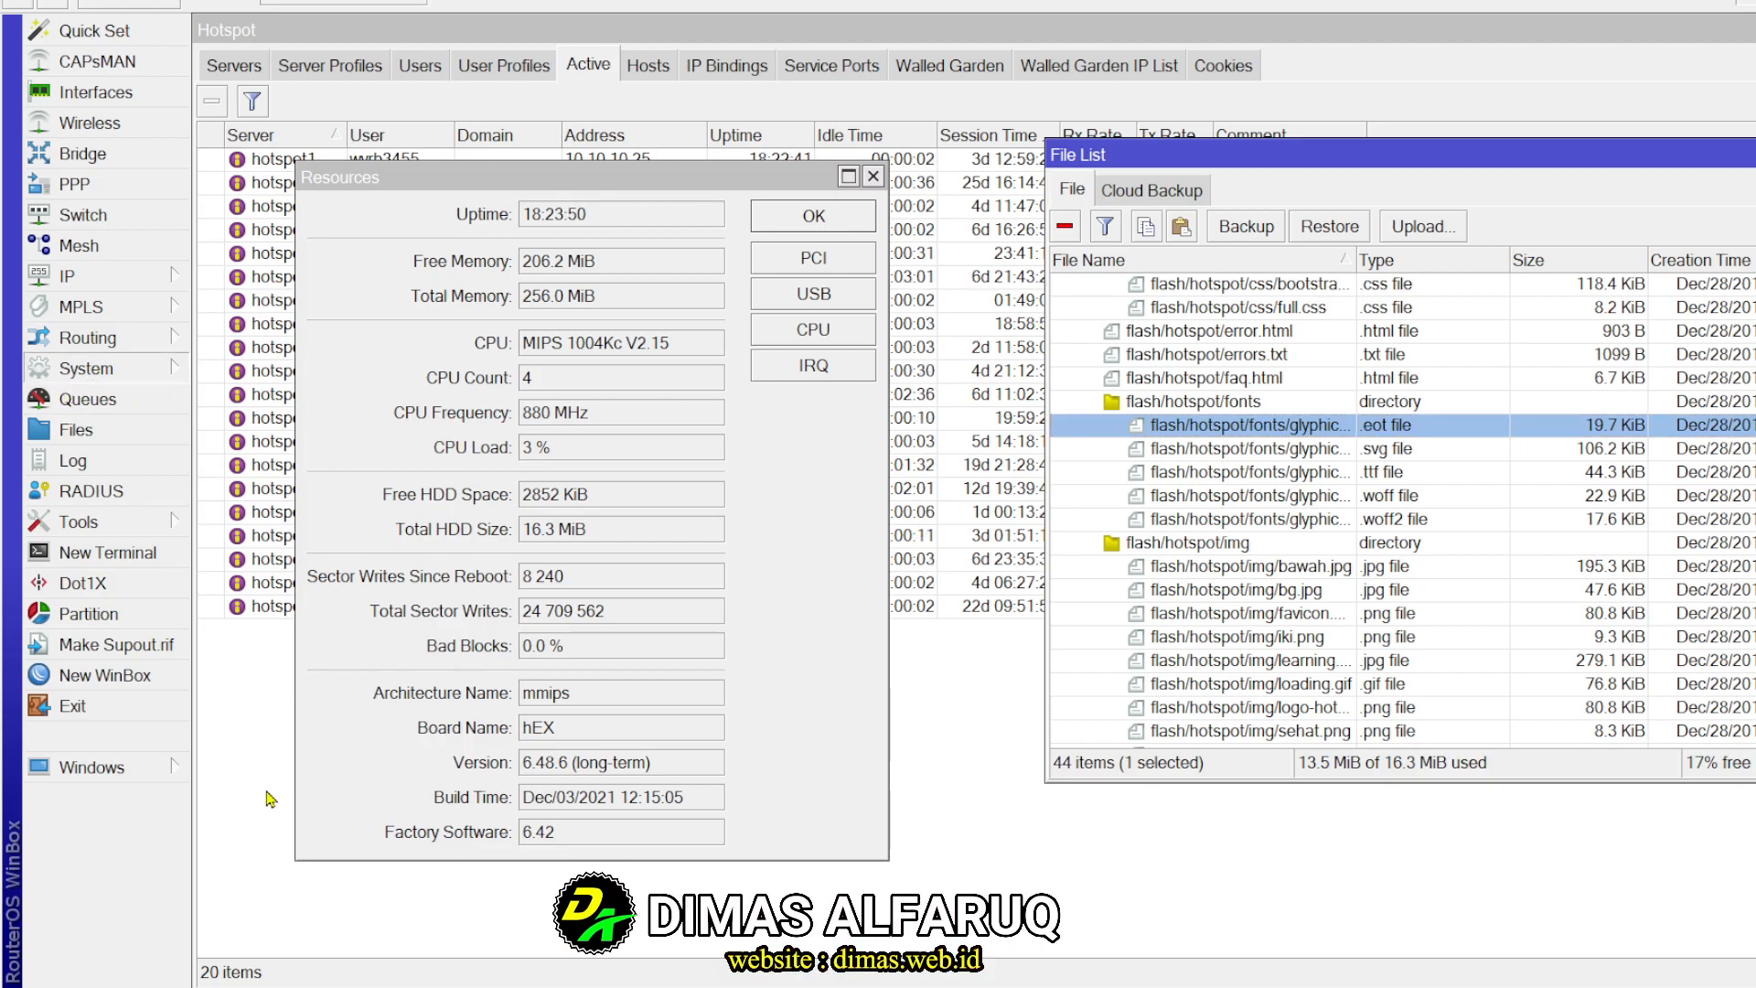
Compare the SNTP Client settings with the router's clock side by side and confirm both dialogs
left_click_drag(1249, 225, 1079, 216)
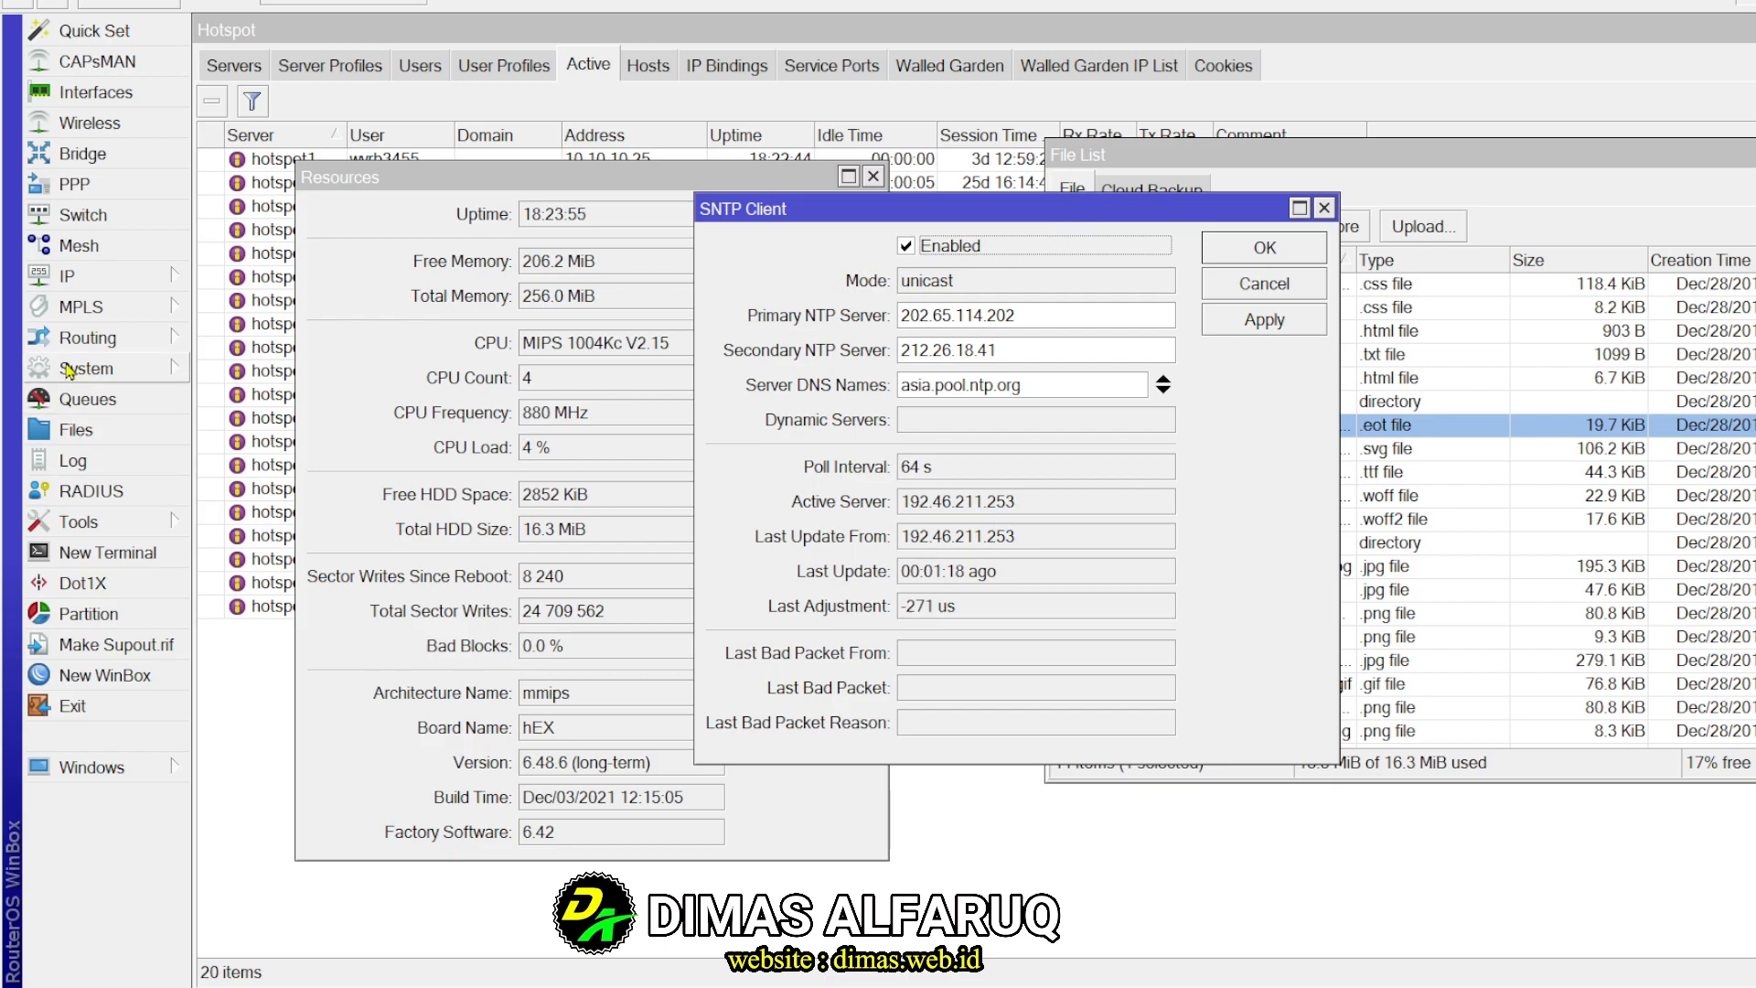
left_click_drag(986, 377, 1434, 439)
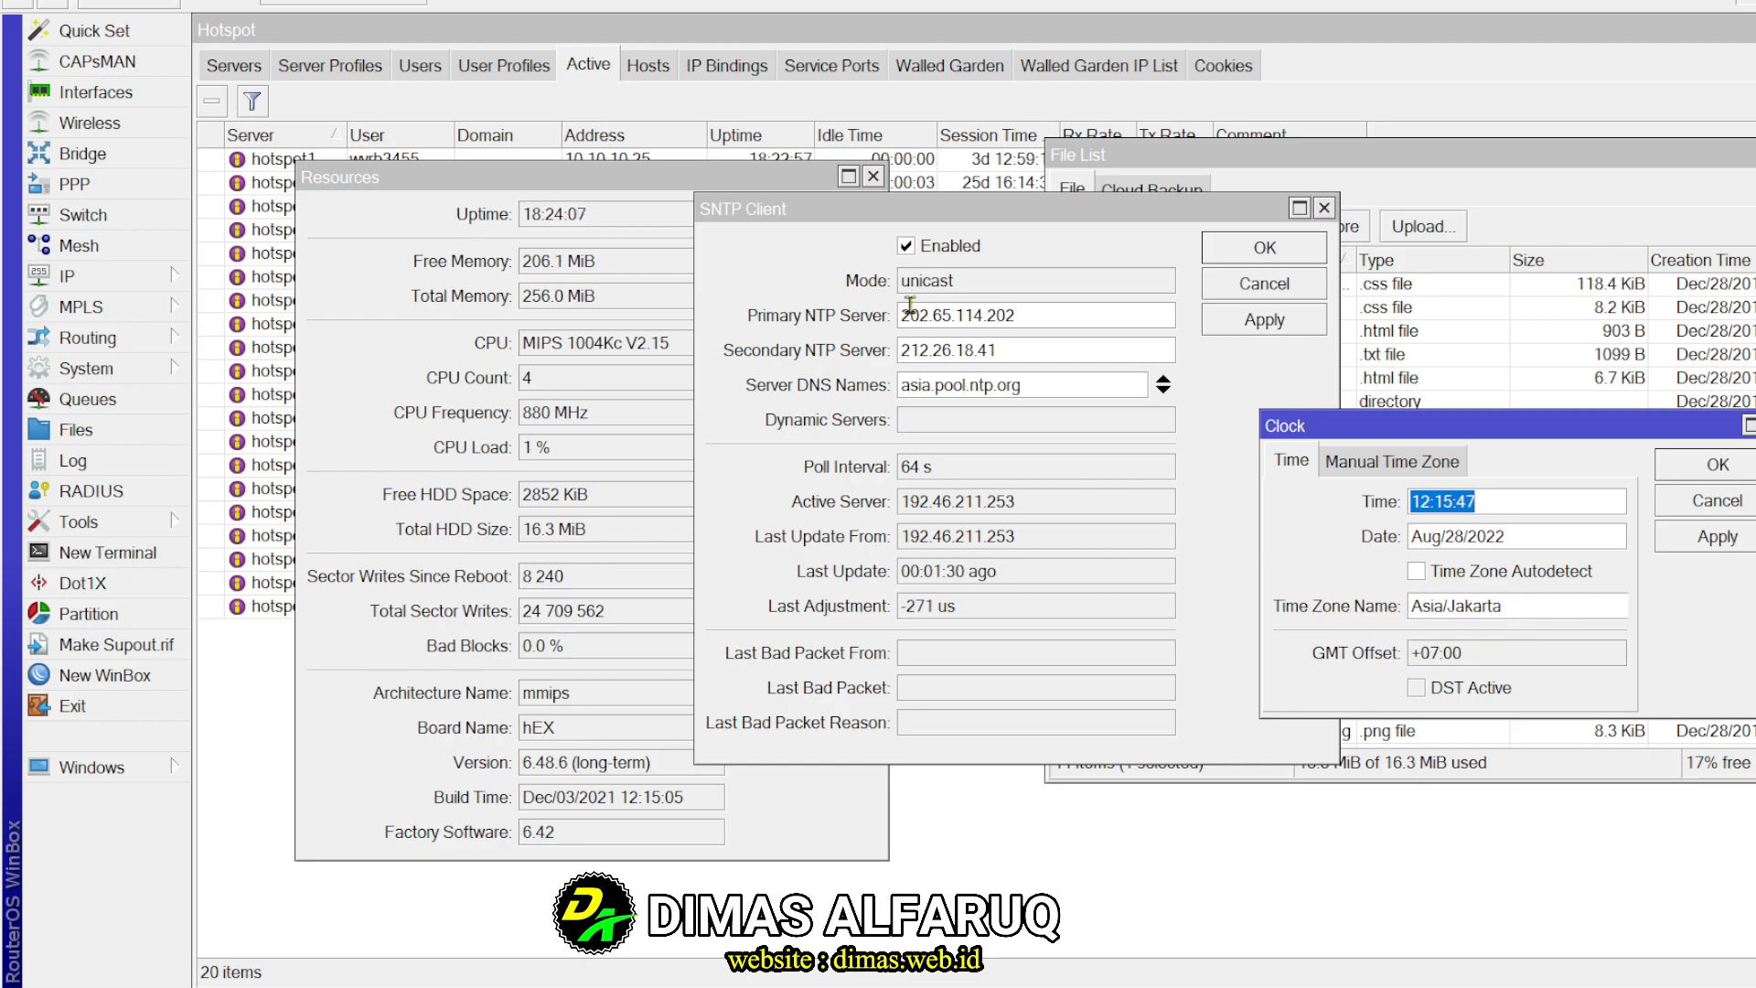
left_click(1718, 465)
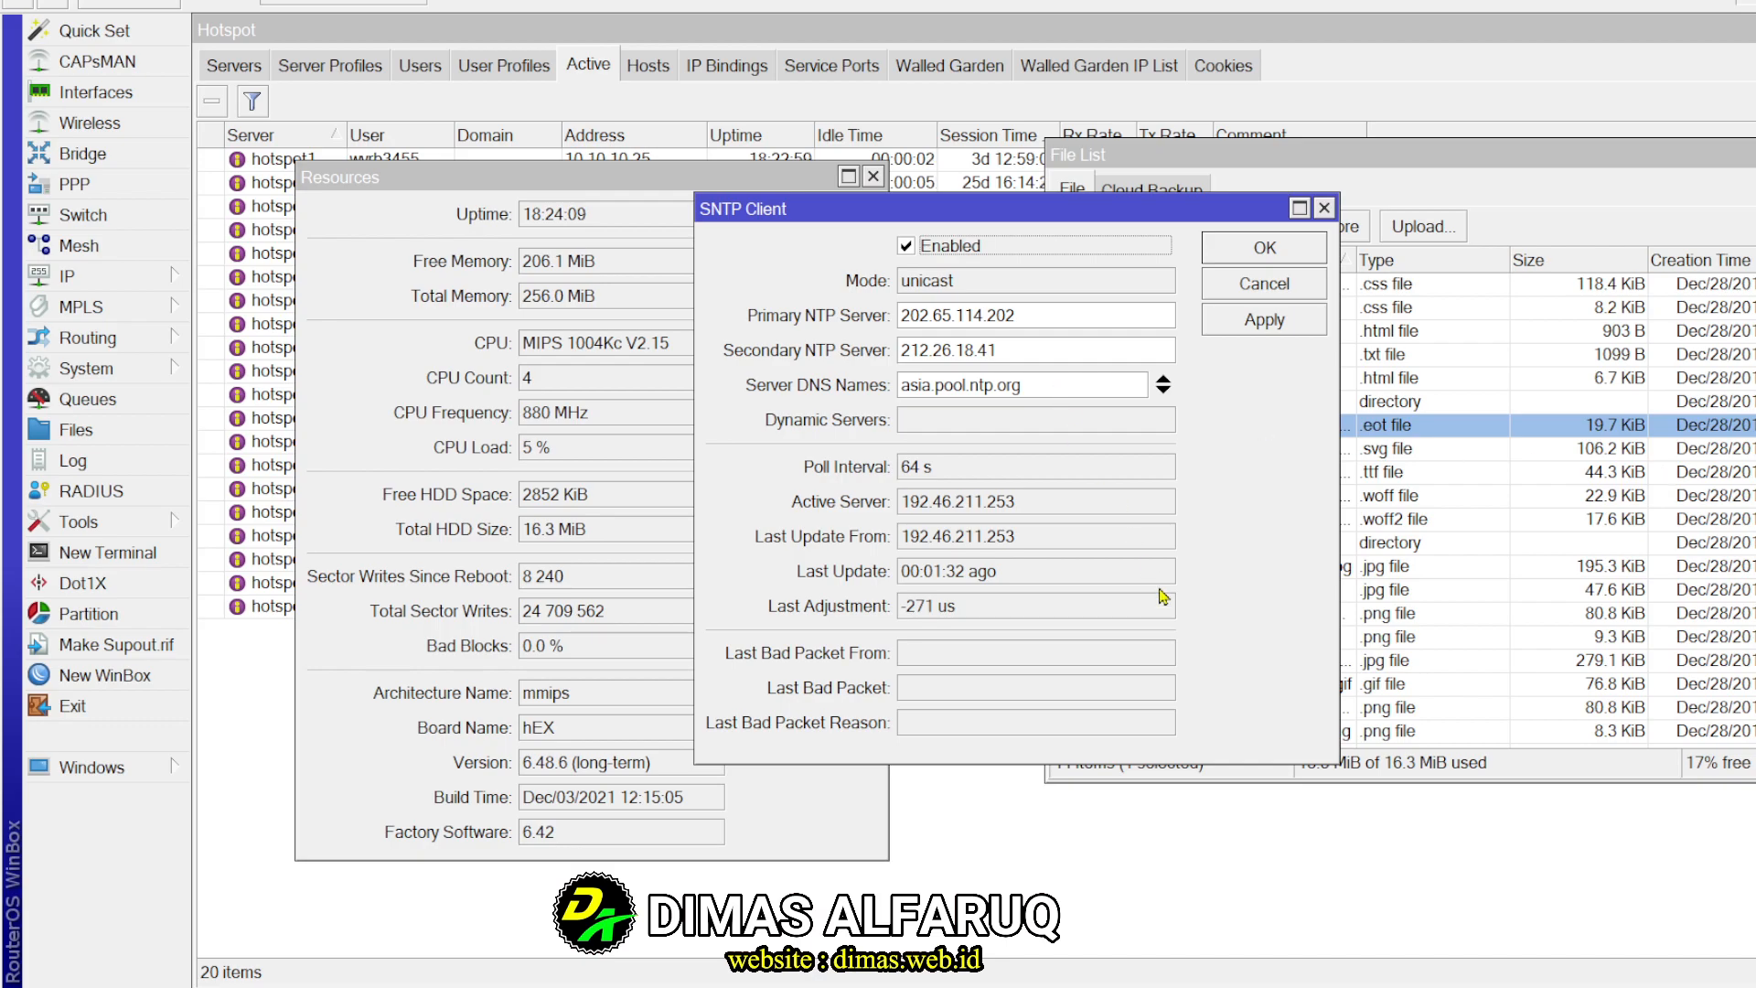
left_click(1265, 245)
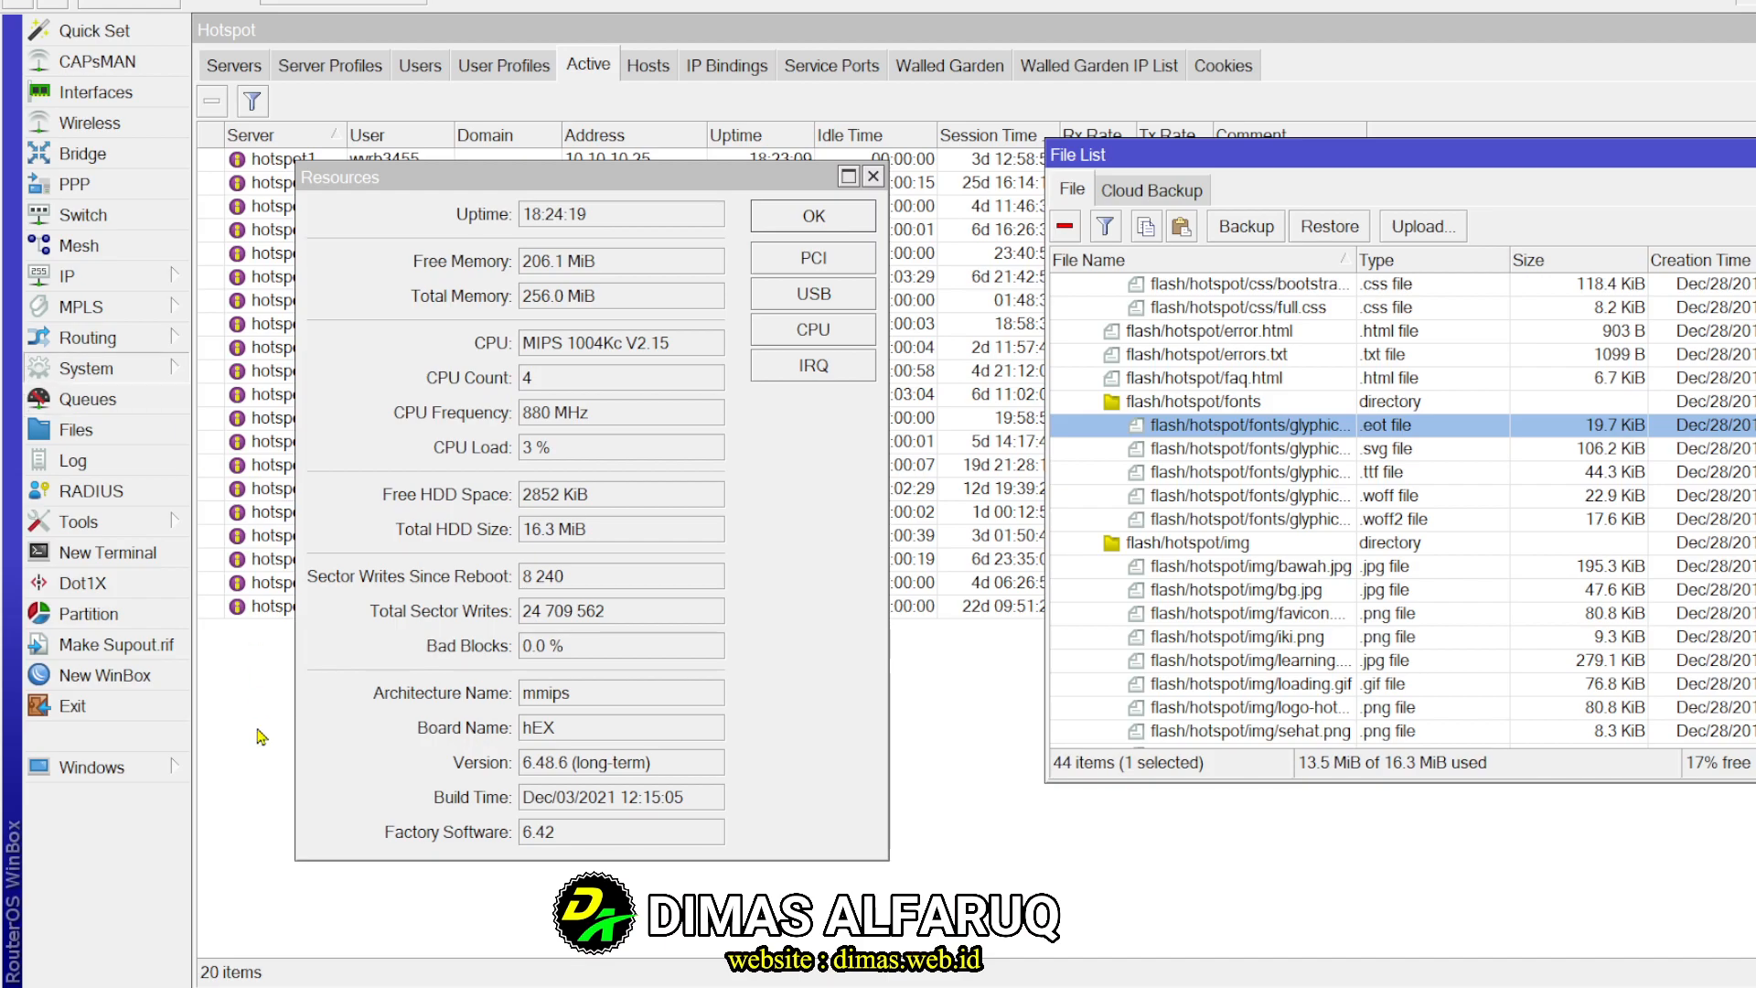
Check the Bad Blocks value in the router's resources, and move the SNTP Client settings clear of the file list
left_click(789, 529)
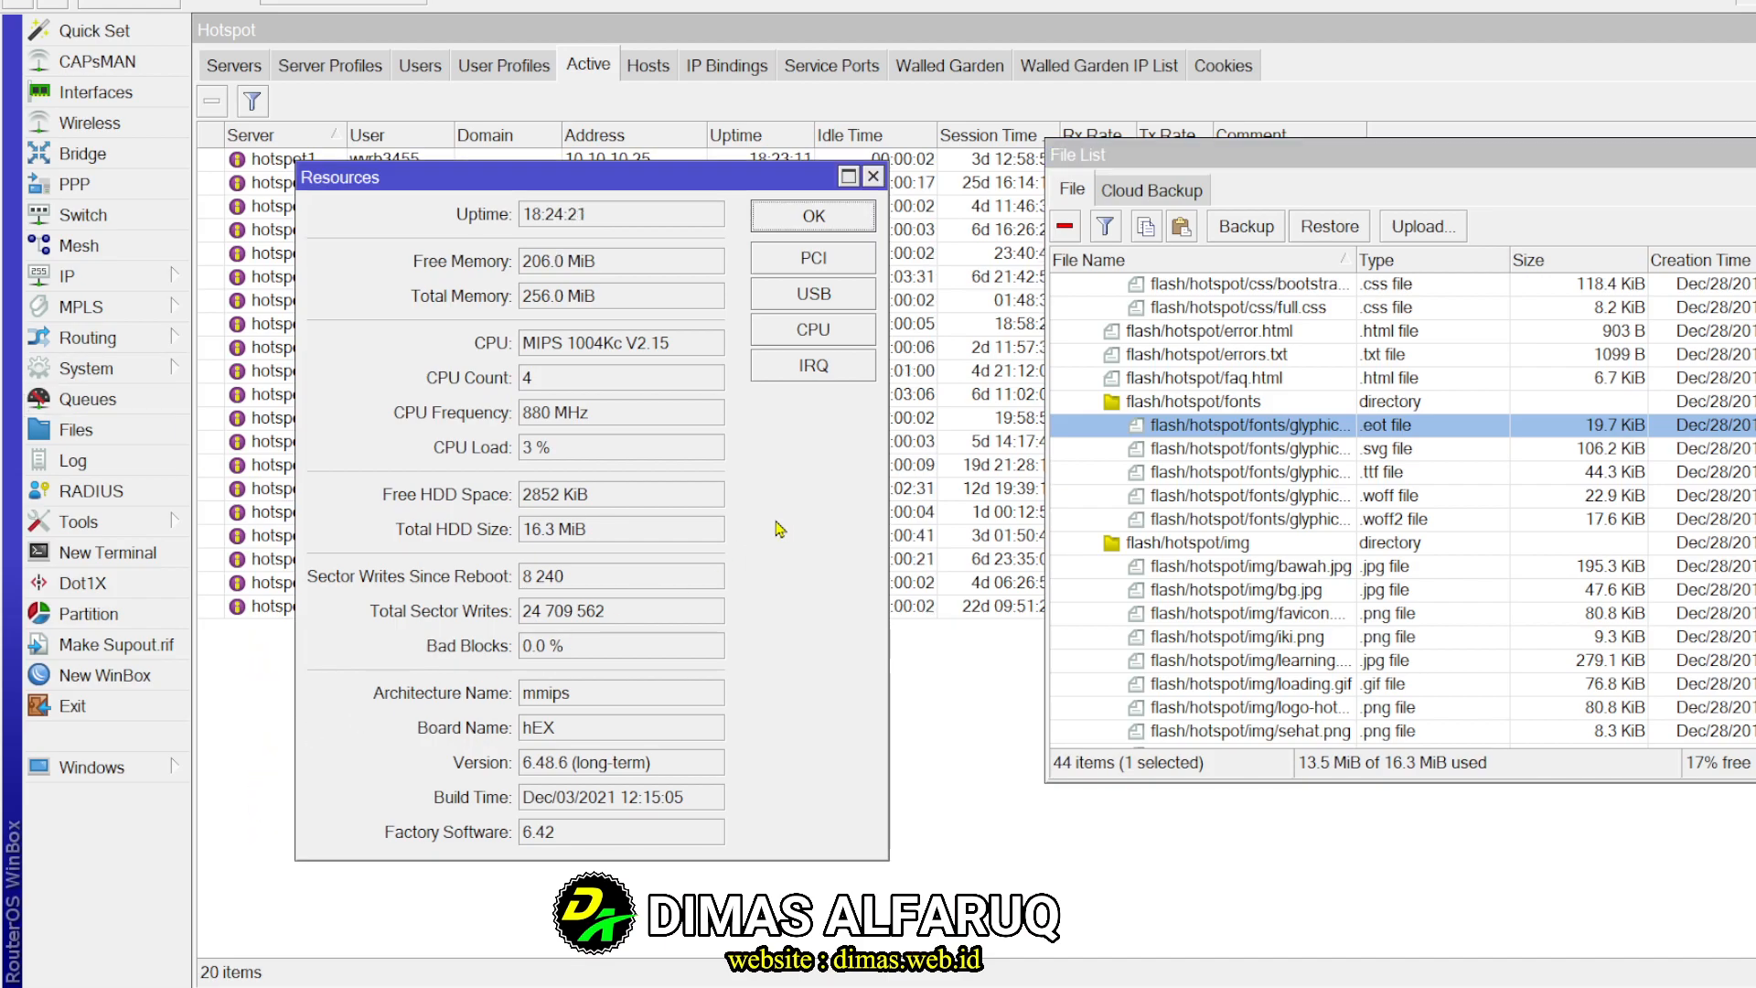
double_click(574, 645)
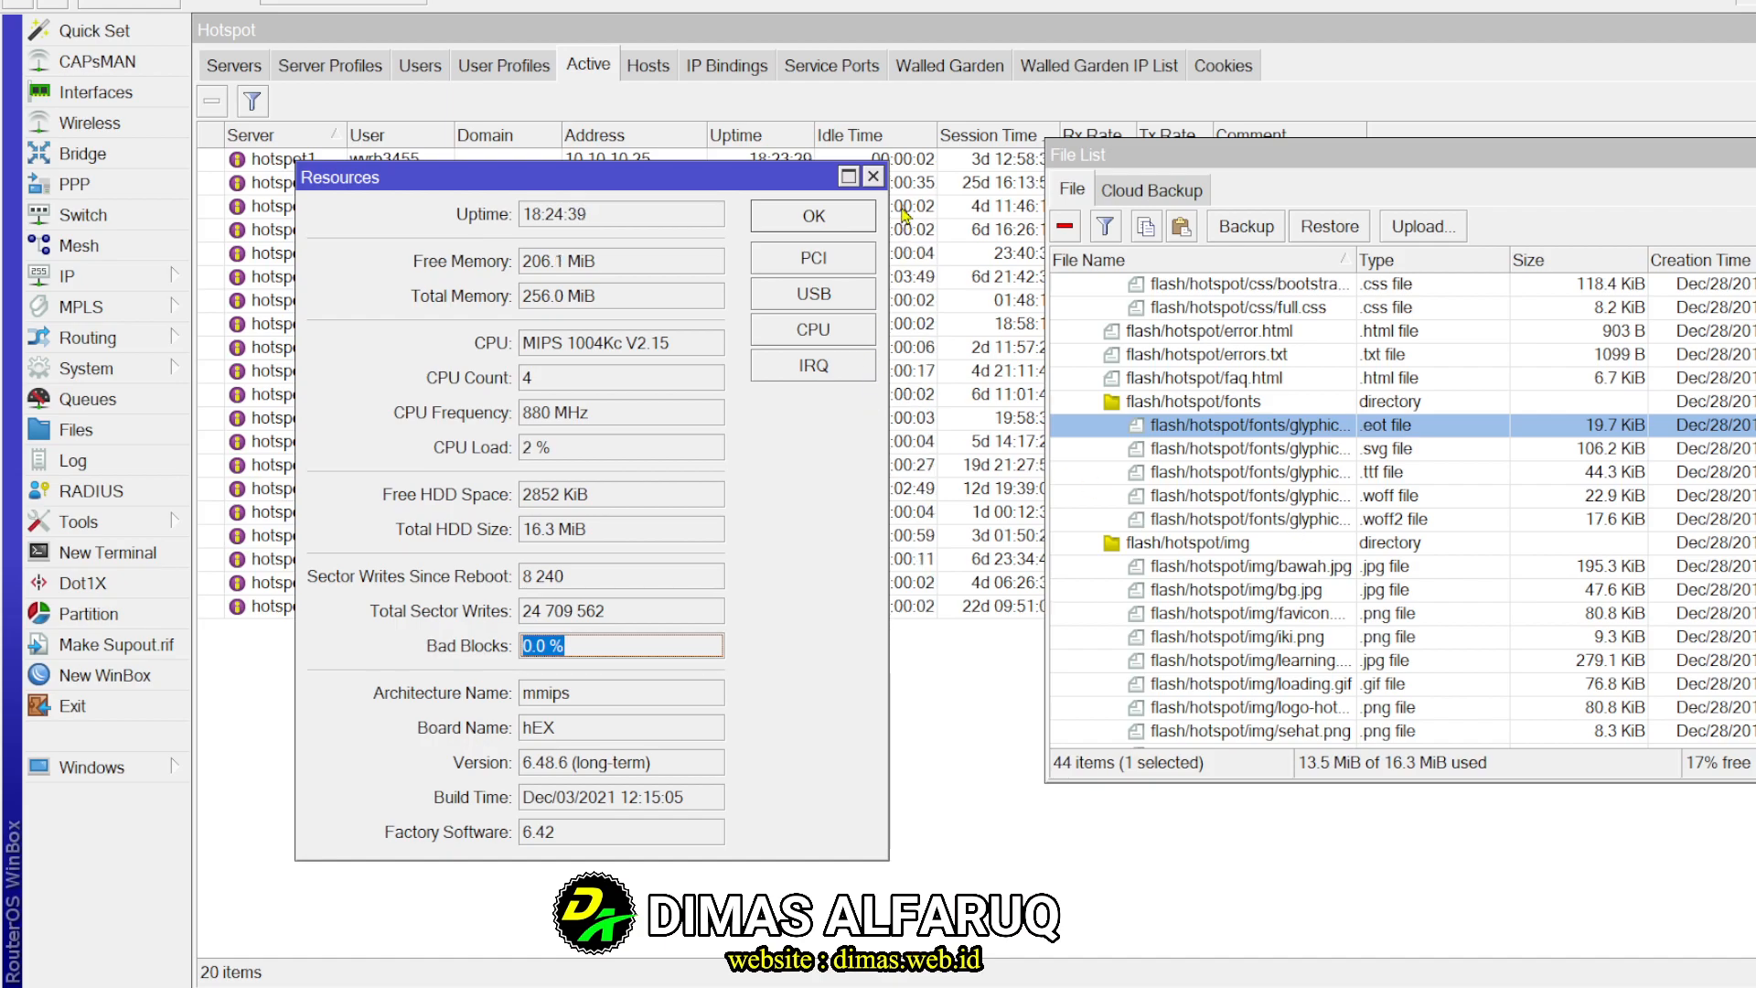
left_click(873, 177)
left_click(1561, 659)
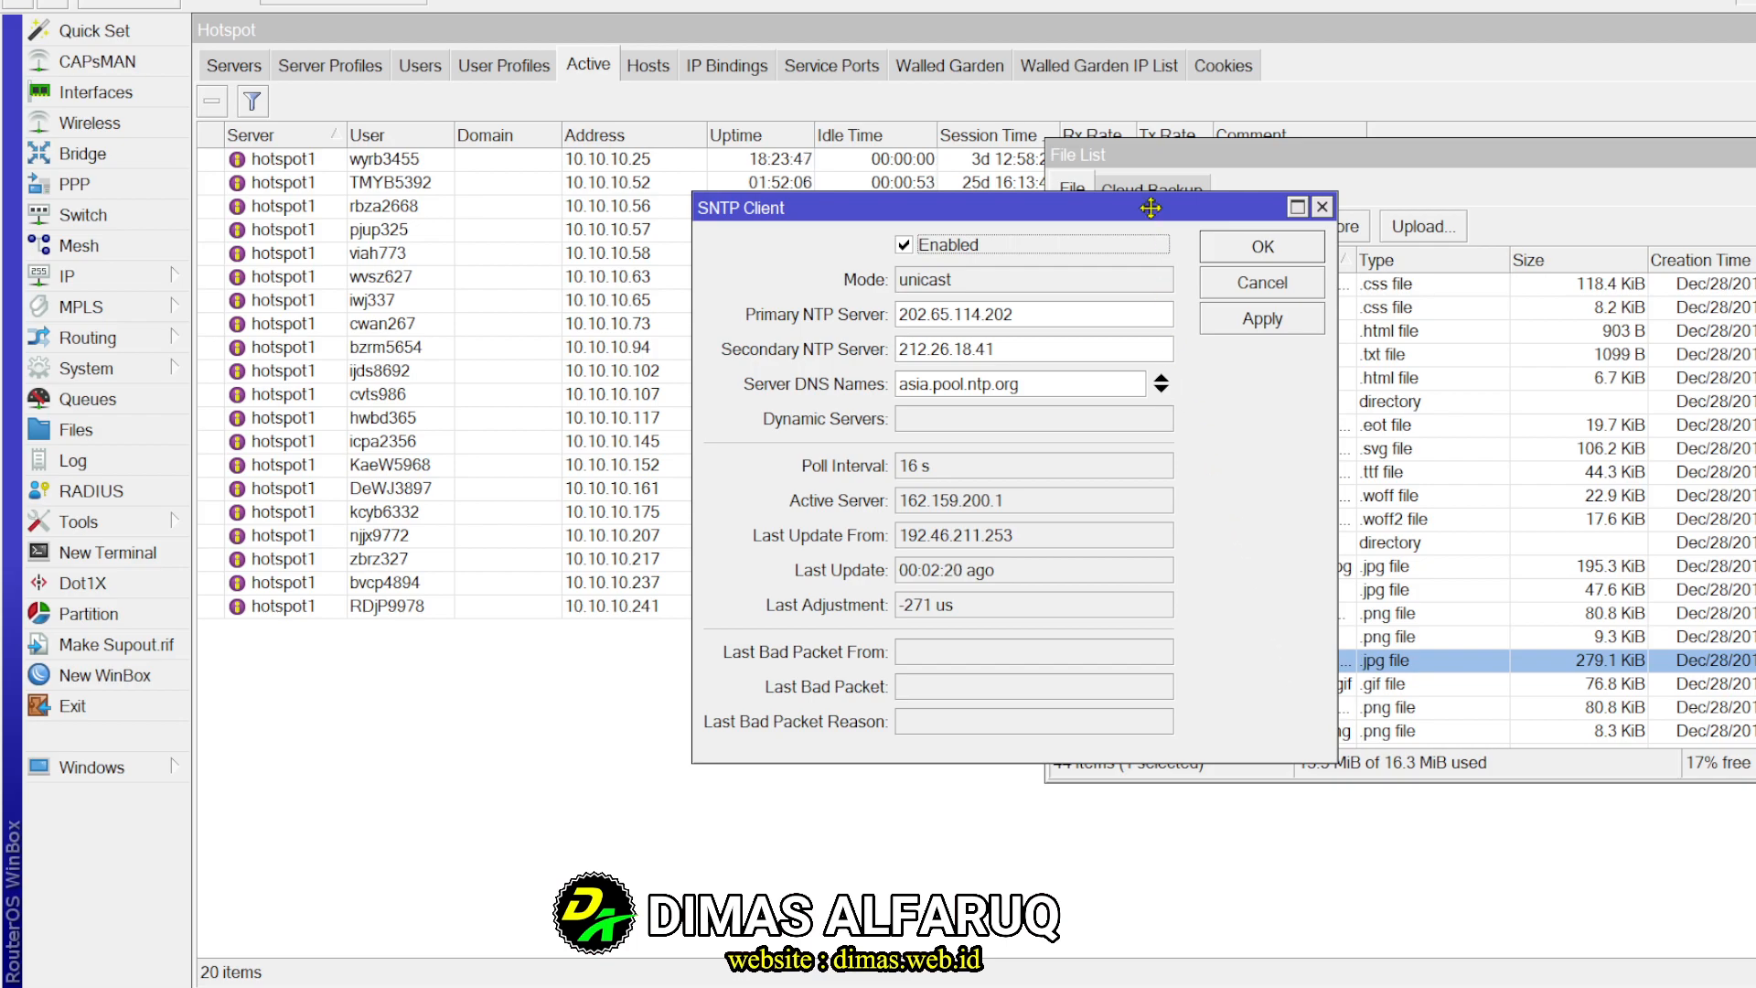
left_click_drag(1154, 217, 810, 233)
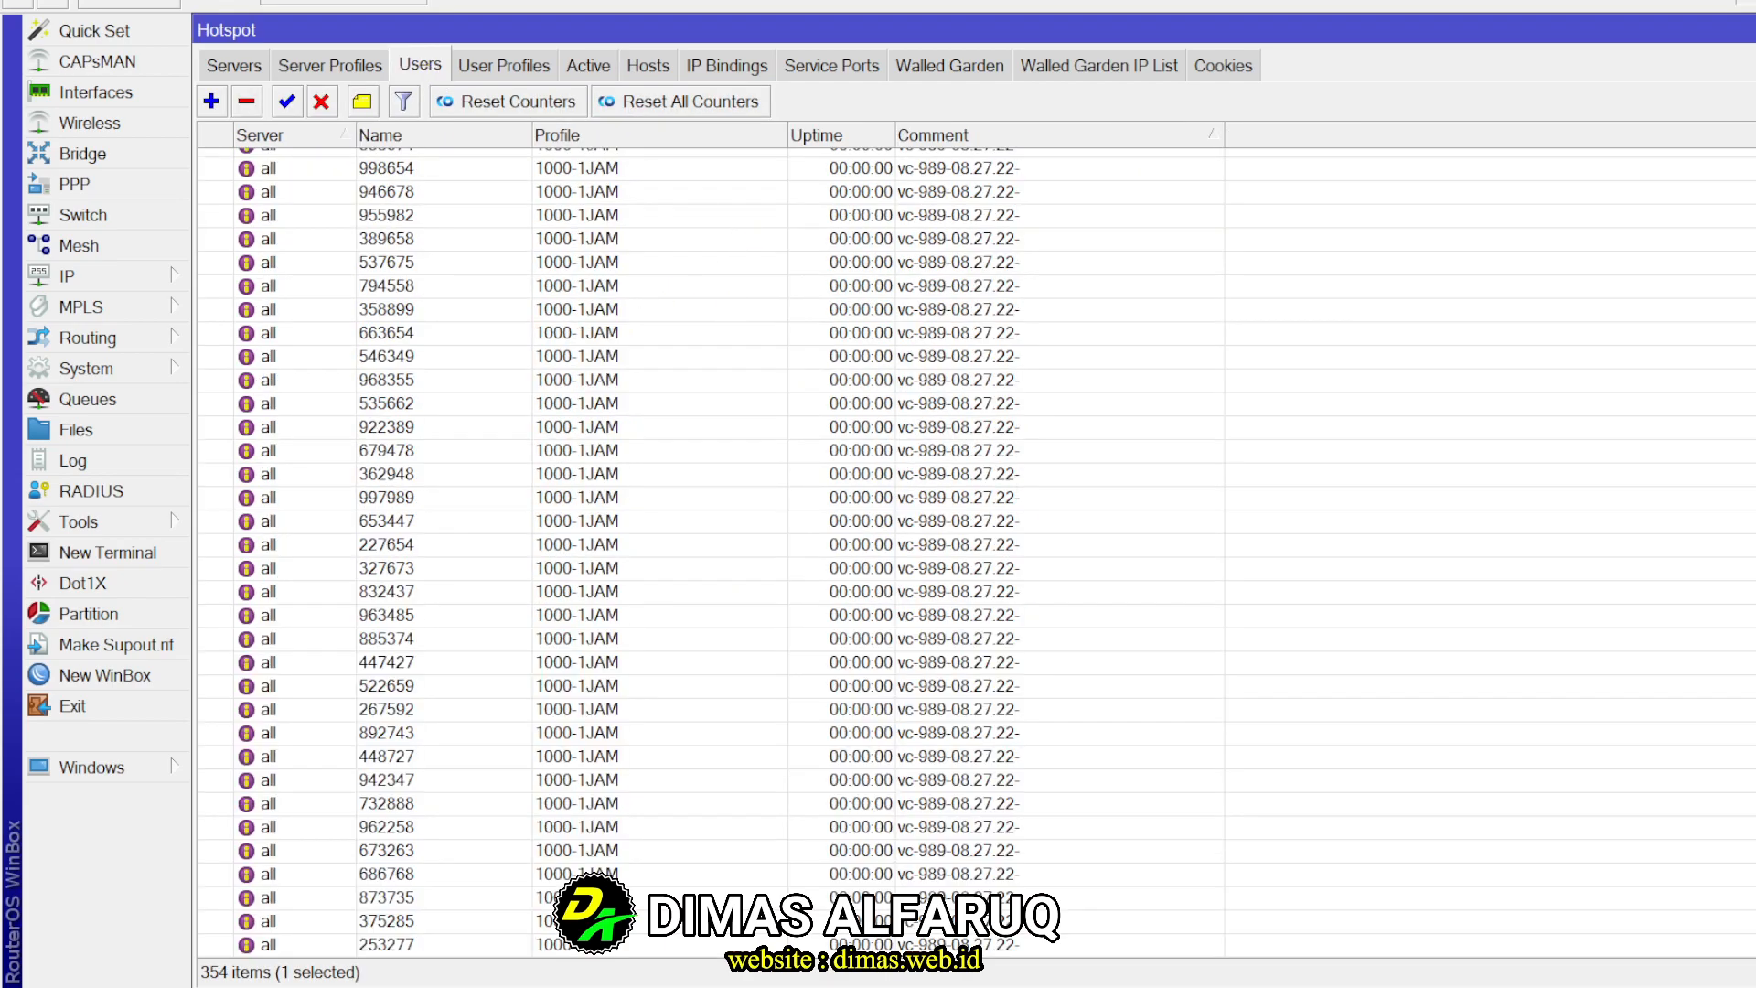
Compare the expiry-date comments of the used hotspot accounts with the comments of the unused vouchers in the user list
scroll(976, 549, "up", 10)
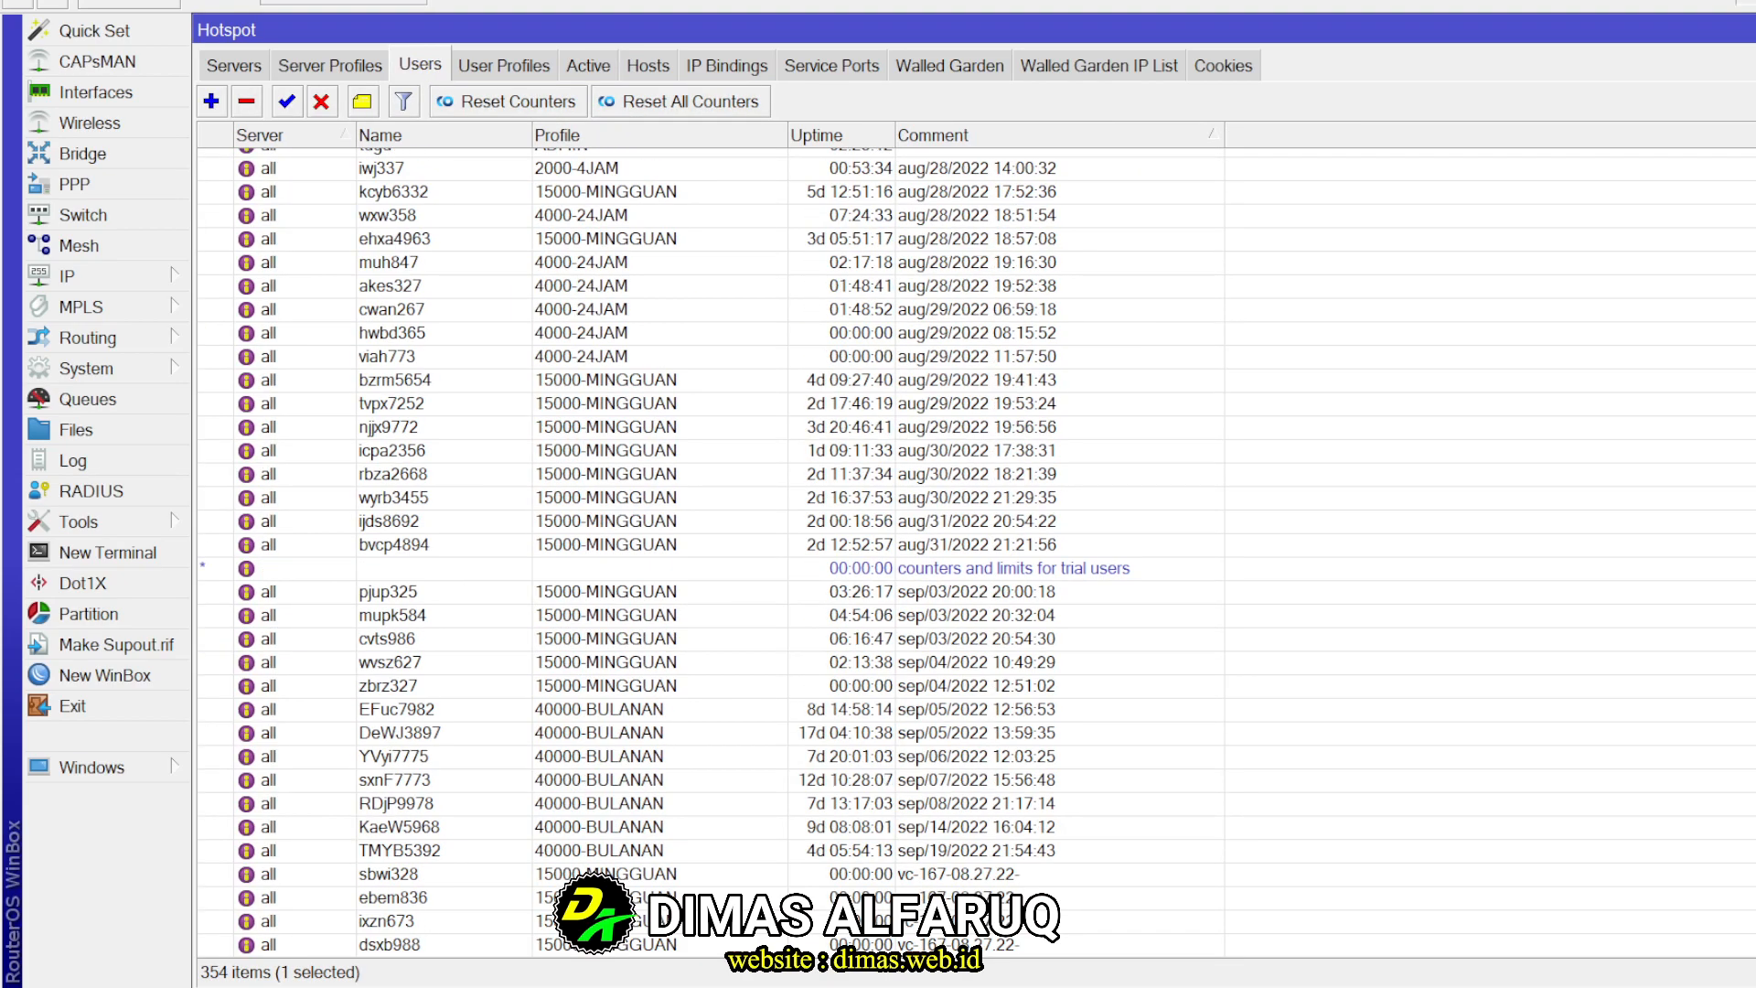
scroll(976, 548, "down", 9)
scroll(976, 549, "up", 3)
scroll(976, 549, "down", 4)
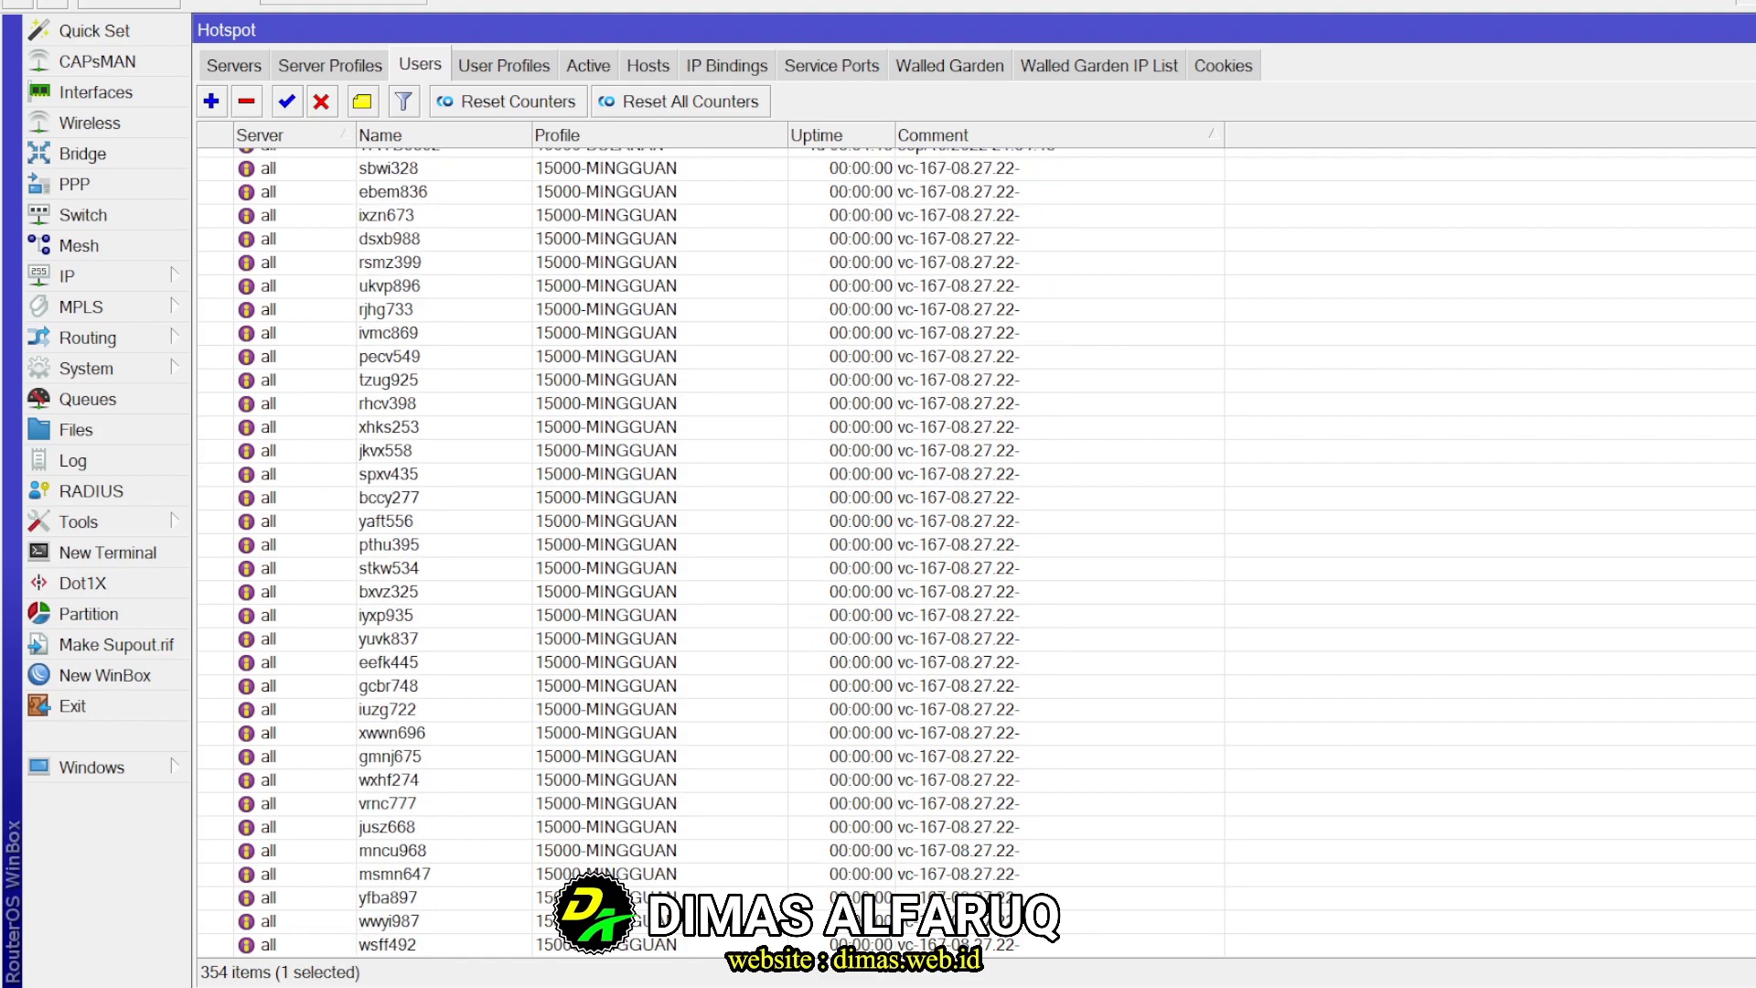
scroll(976, 548, "up", 8)
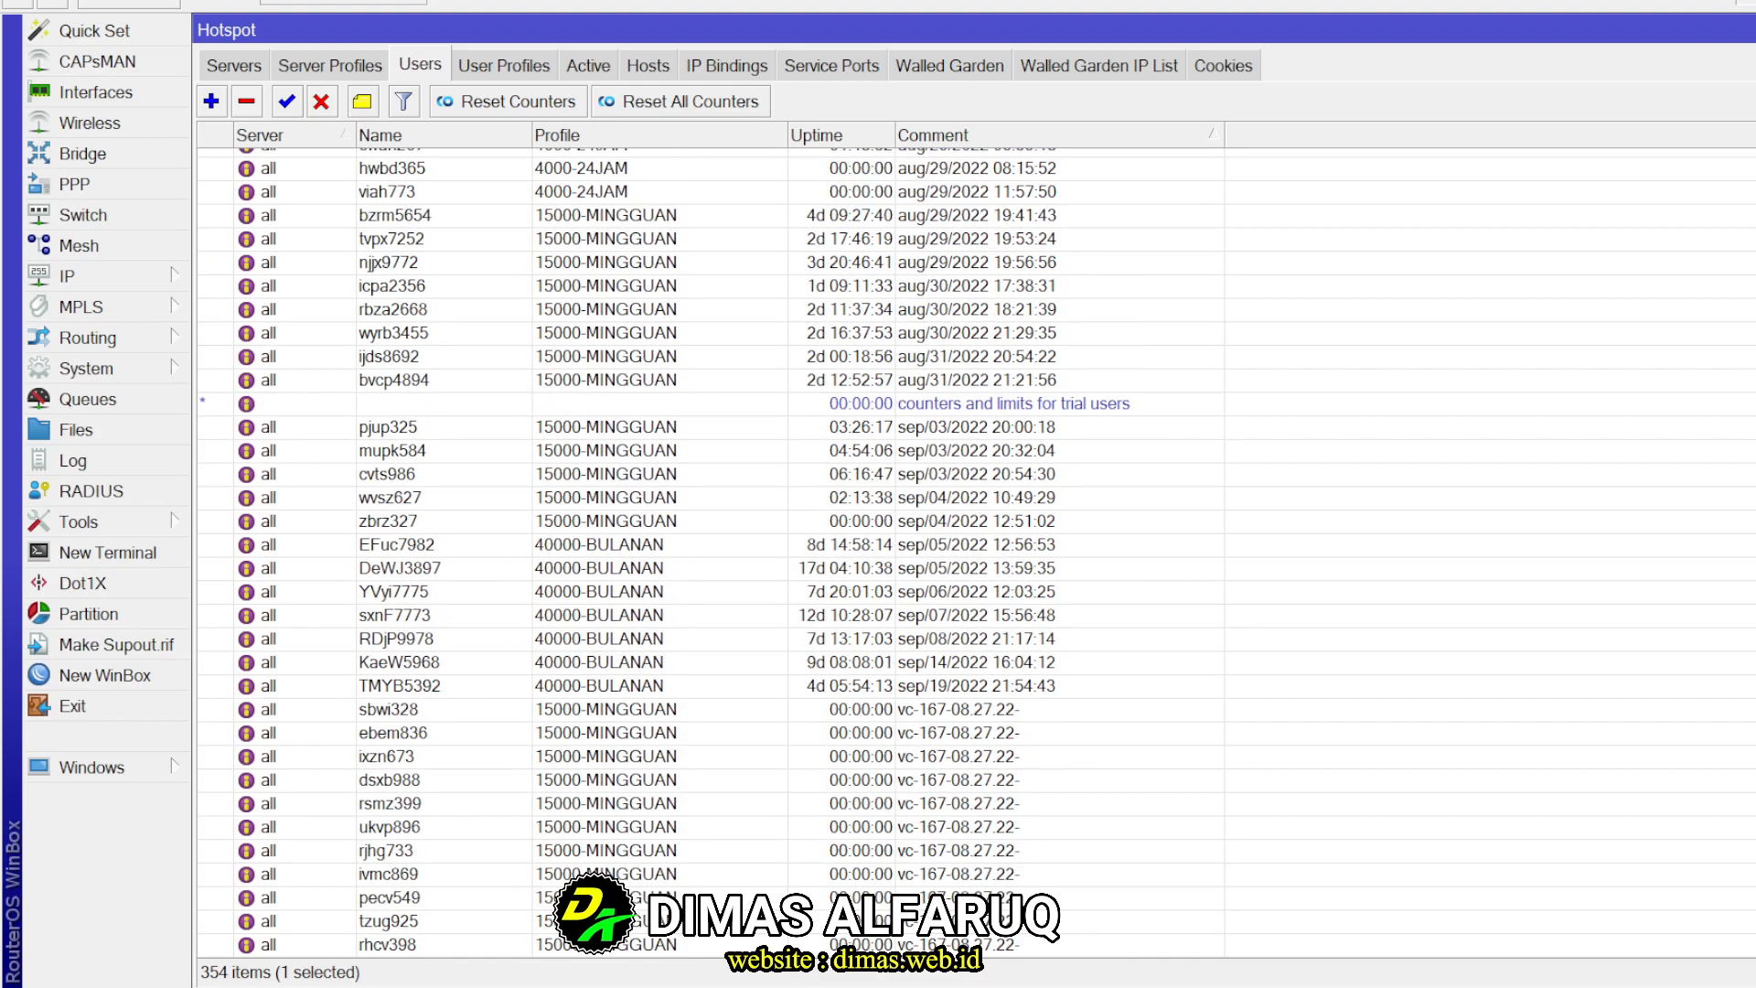
scroll(976, 549, "down", 1)
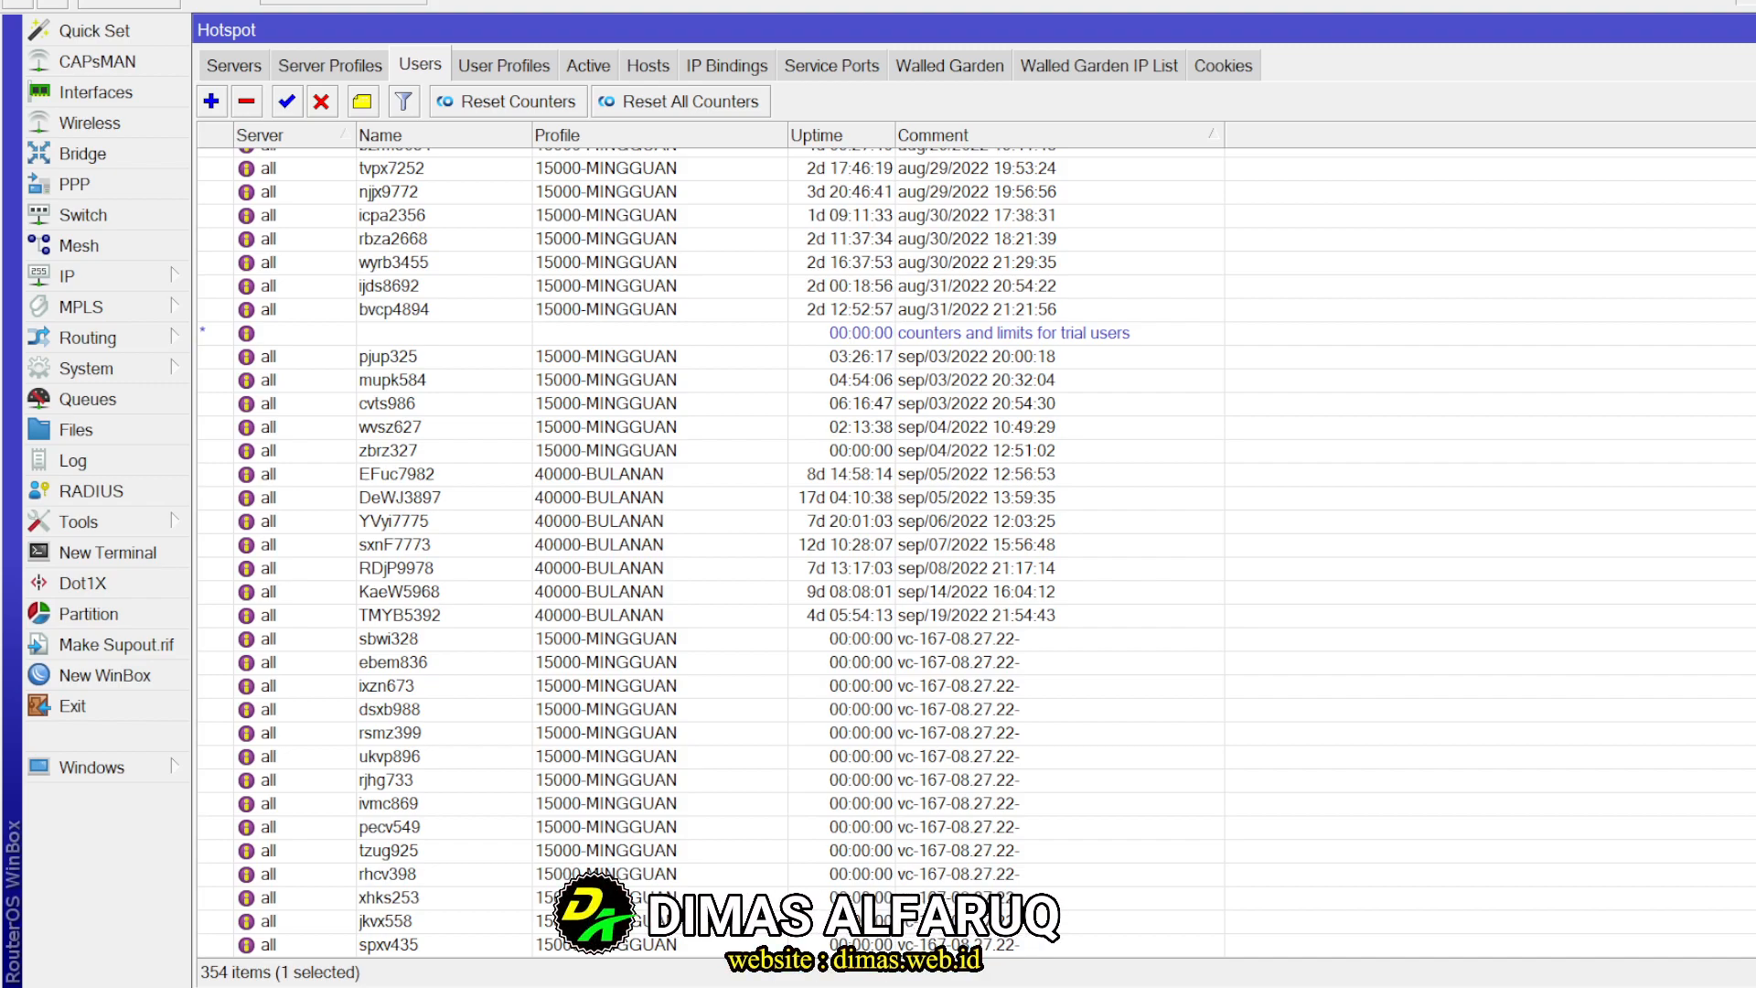
scroll(976, 549, "down", 1)
scroll(976, 549, "up", 4)
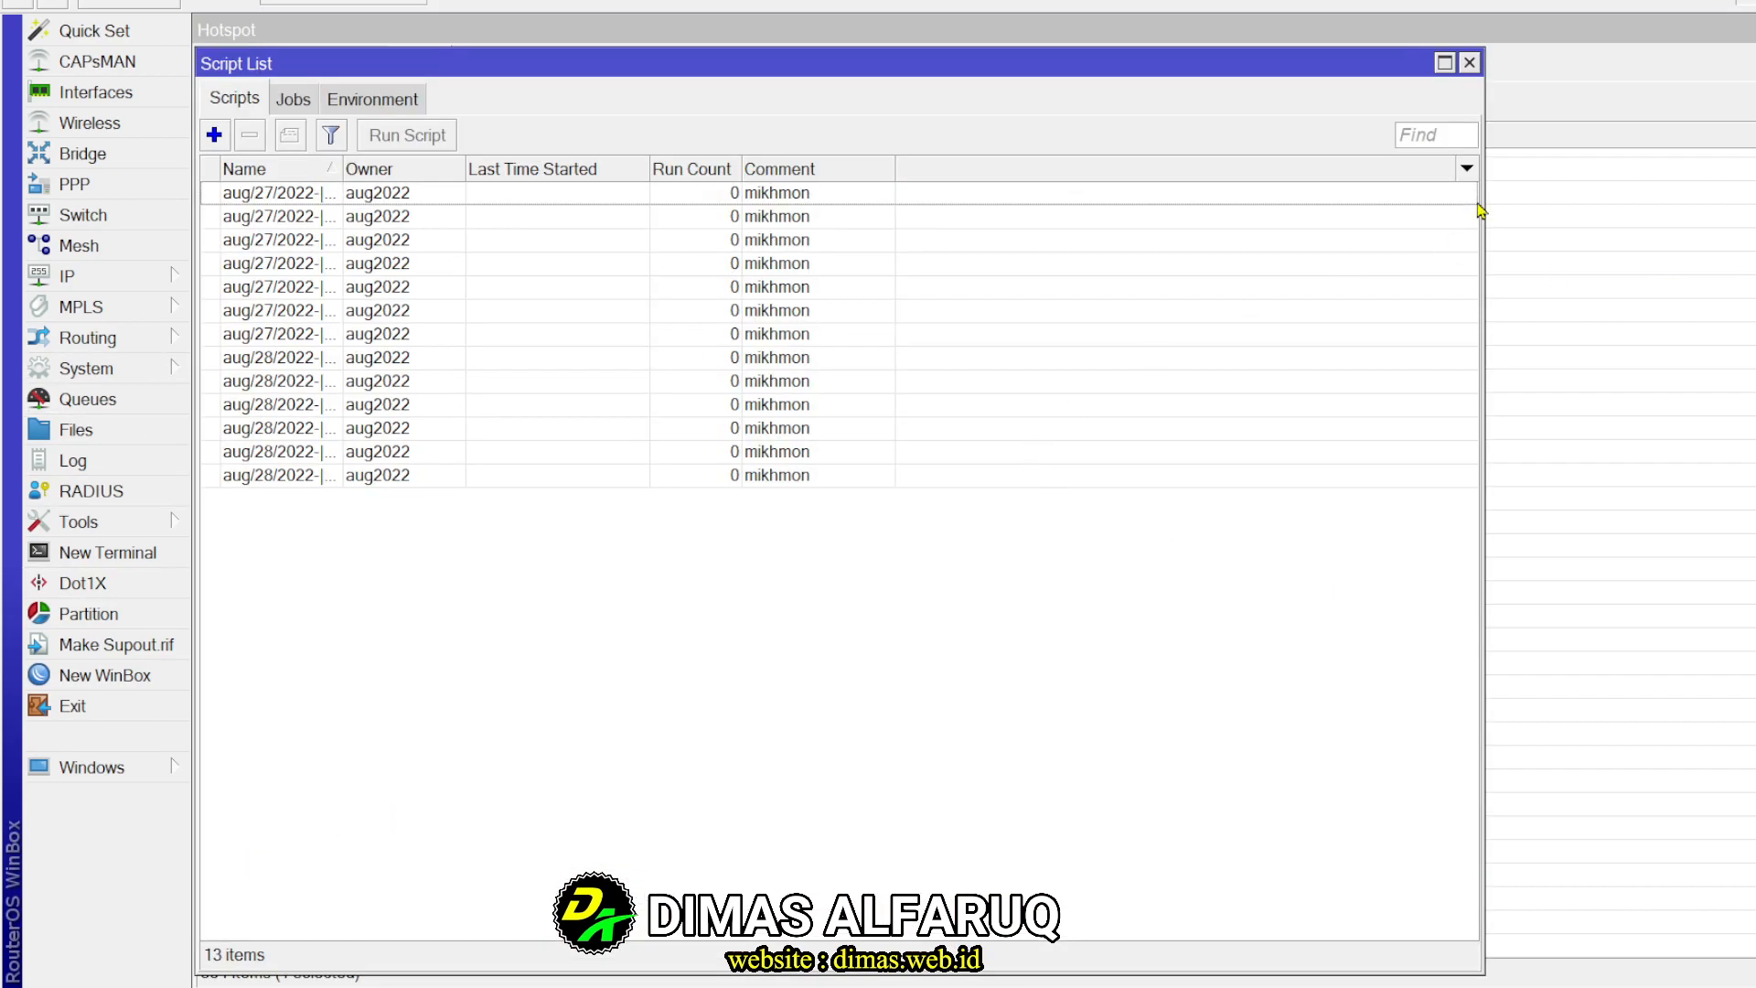
Close the script list and look through the hotspot users once more, followed by the active sessions
left_click(1469, 62)
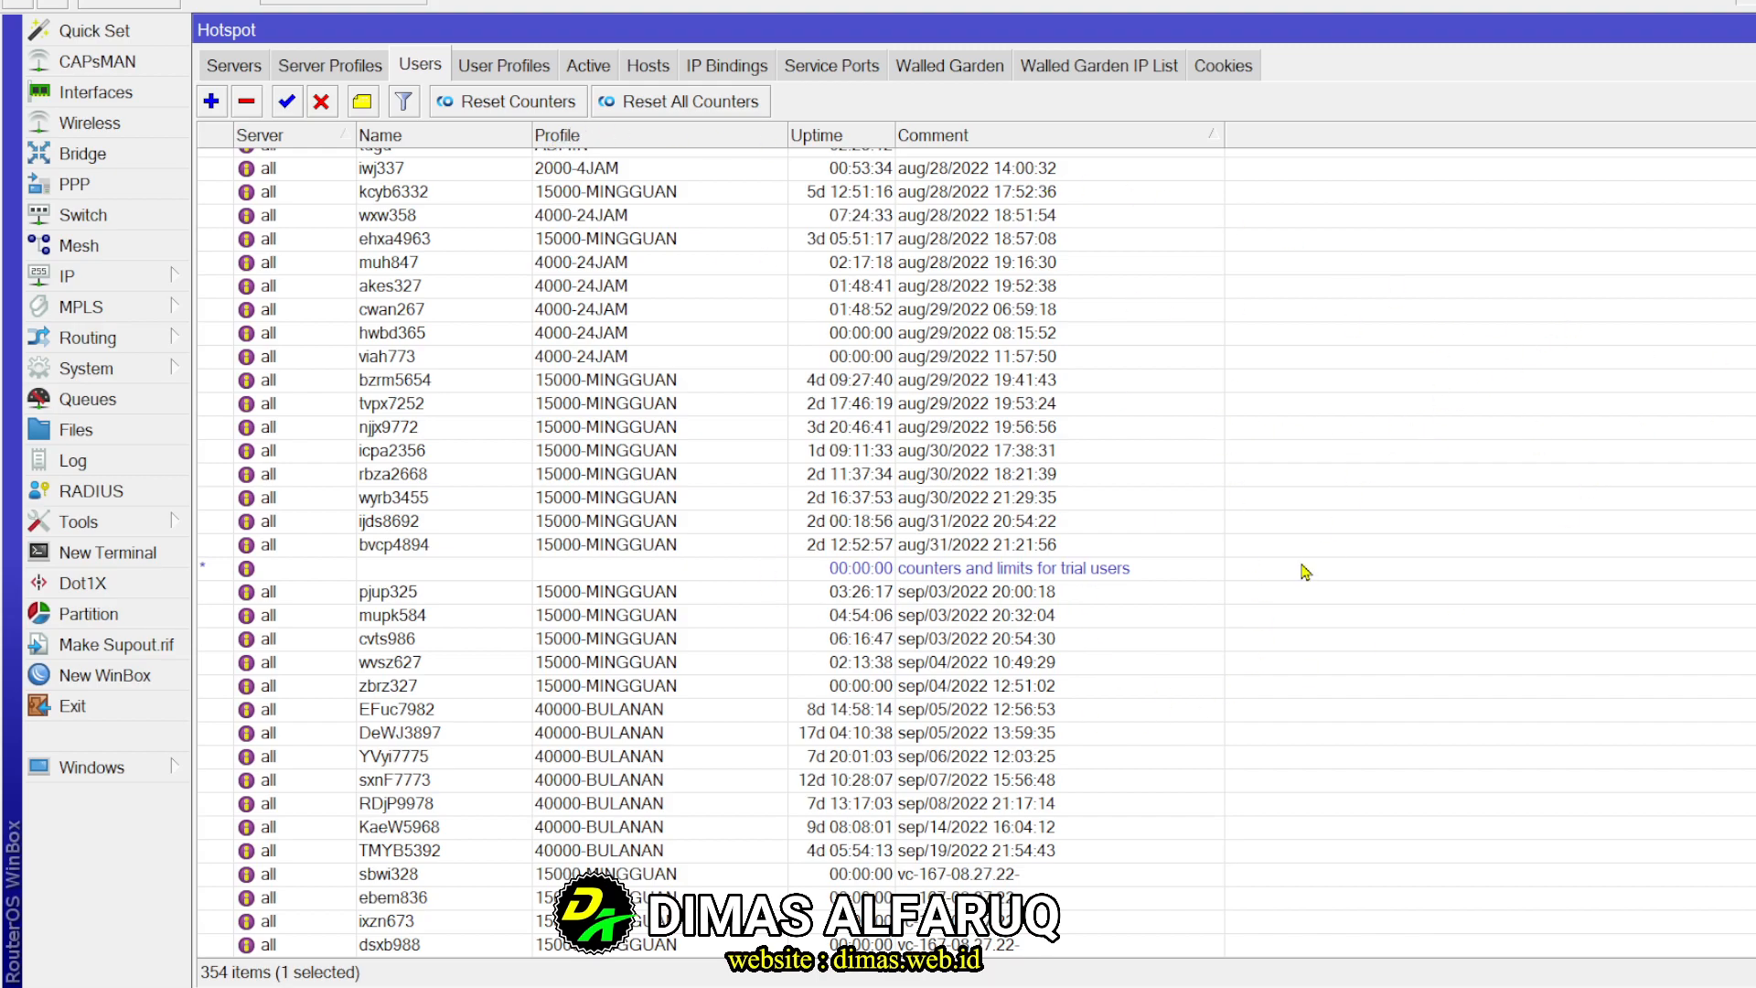
scroll(653, 359, "down", 5)
scroll(1091, 739, "down", 8)
scroll(1138, 674, "down", 3)
left_click(603, 77)
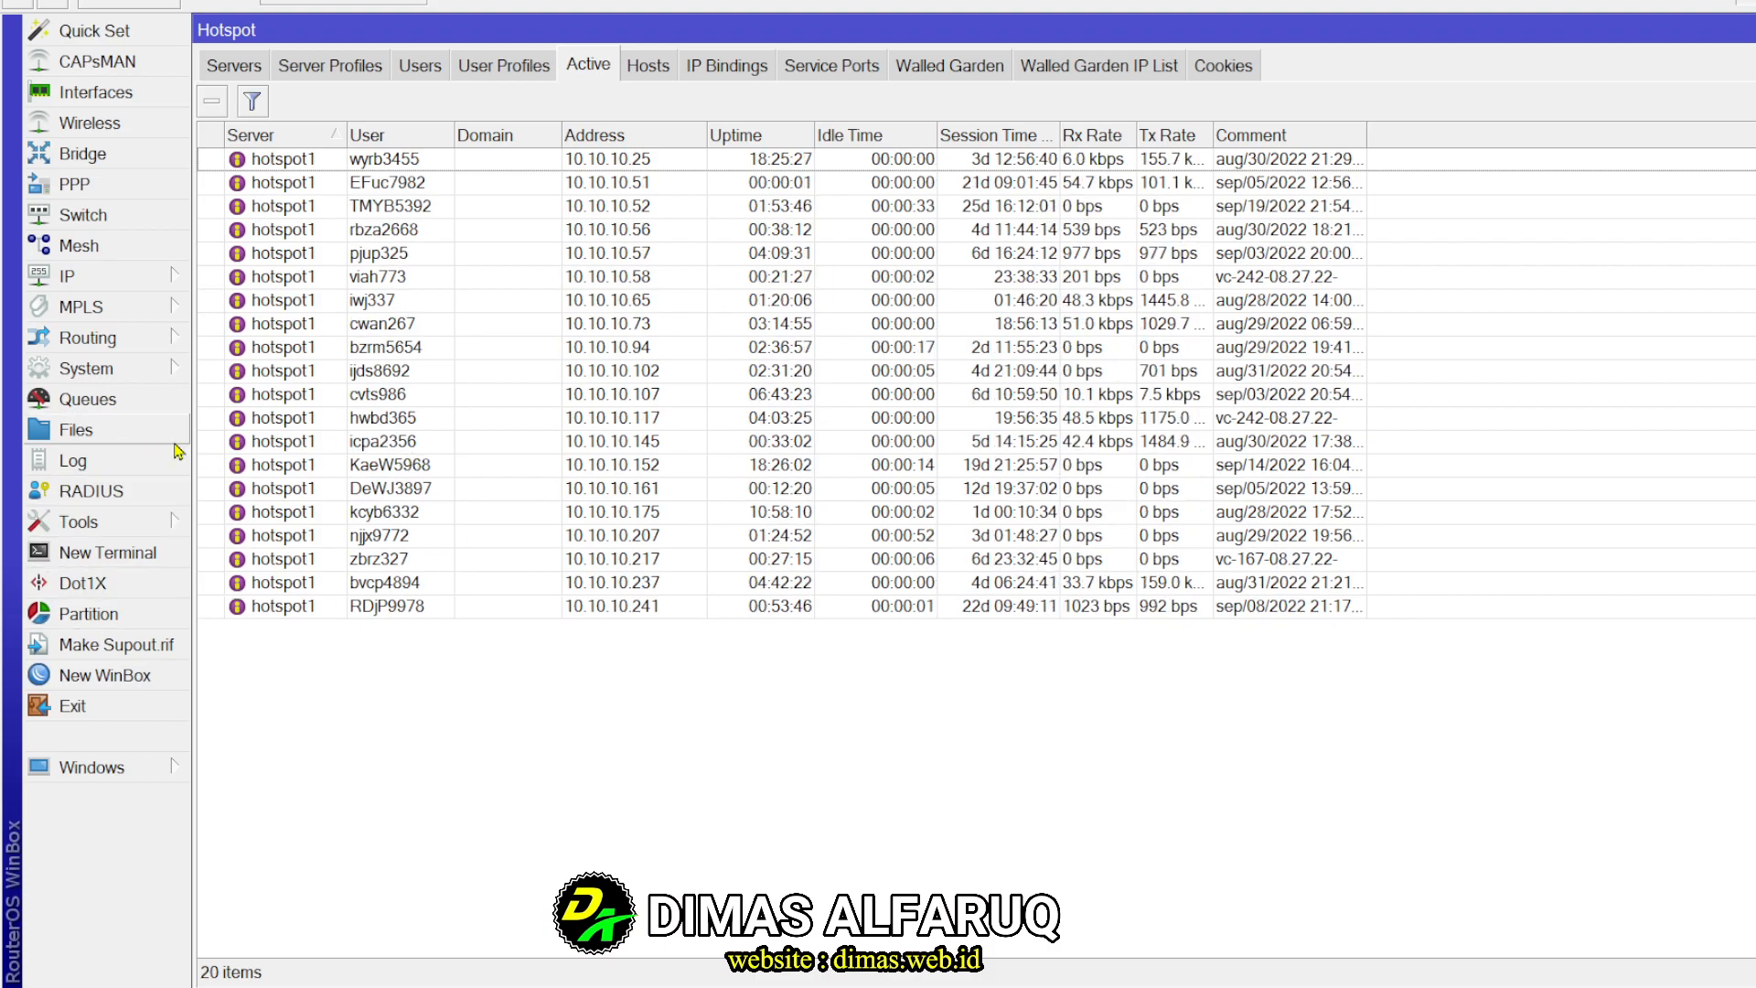
Open the router's file list and review it alongside the Mikhmon entries in the script list
left_click(119, 439)
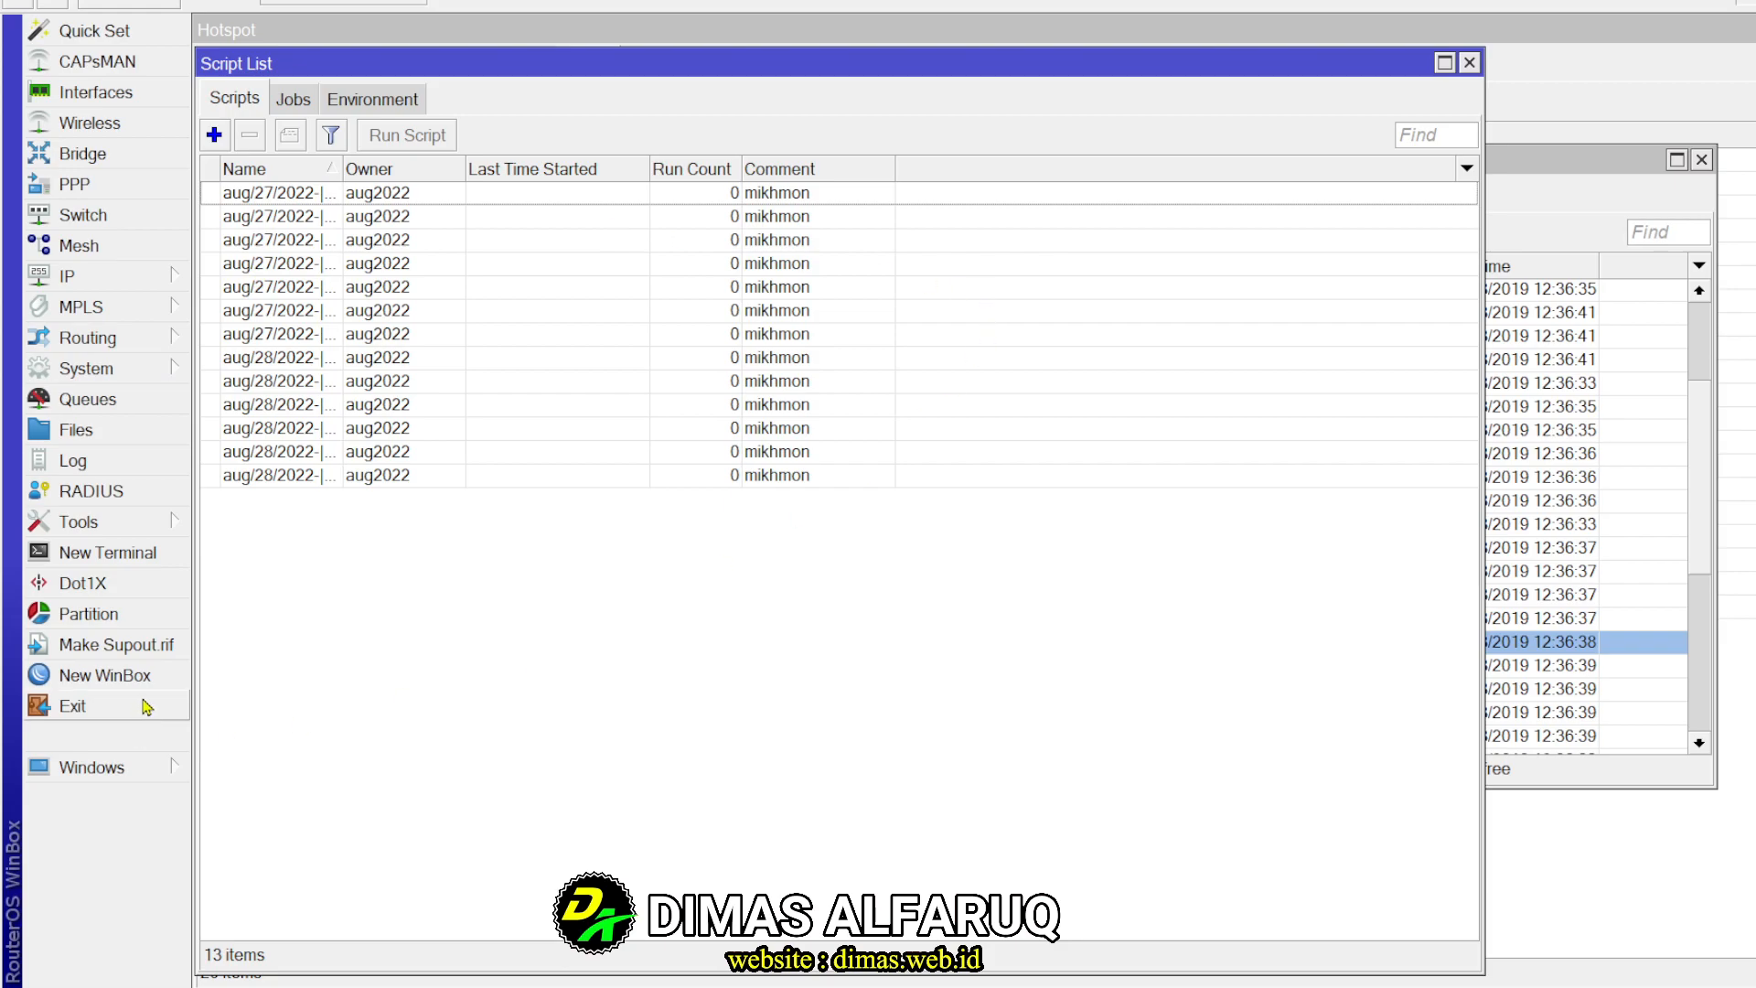
left_click(1470, 63)
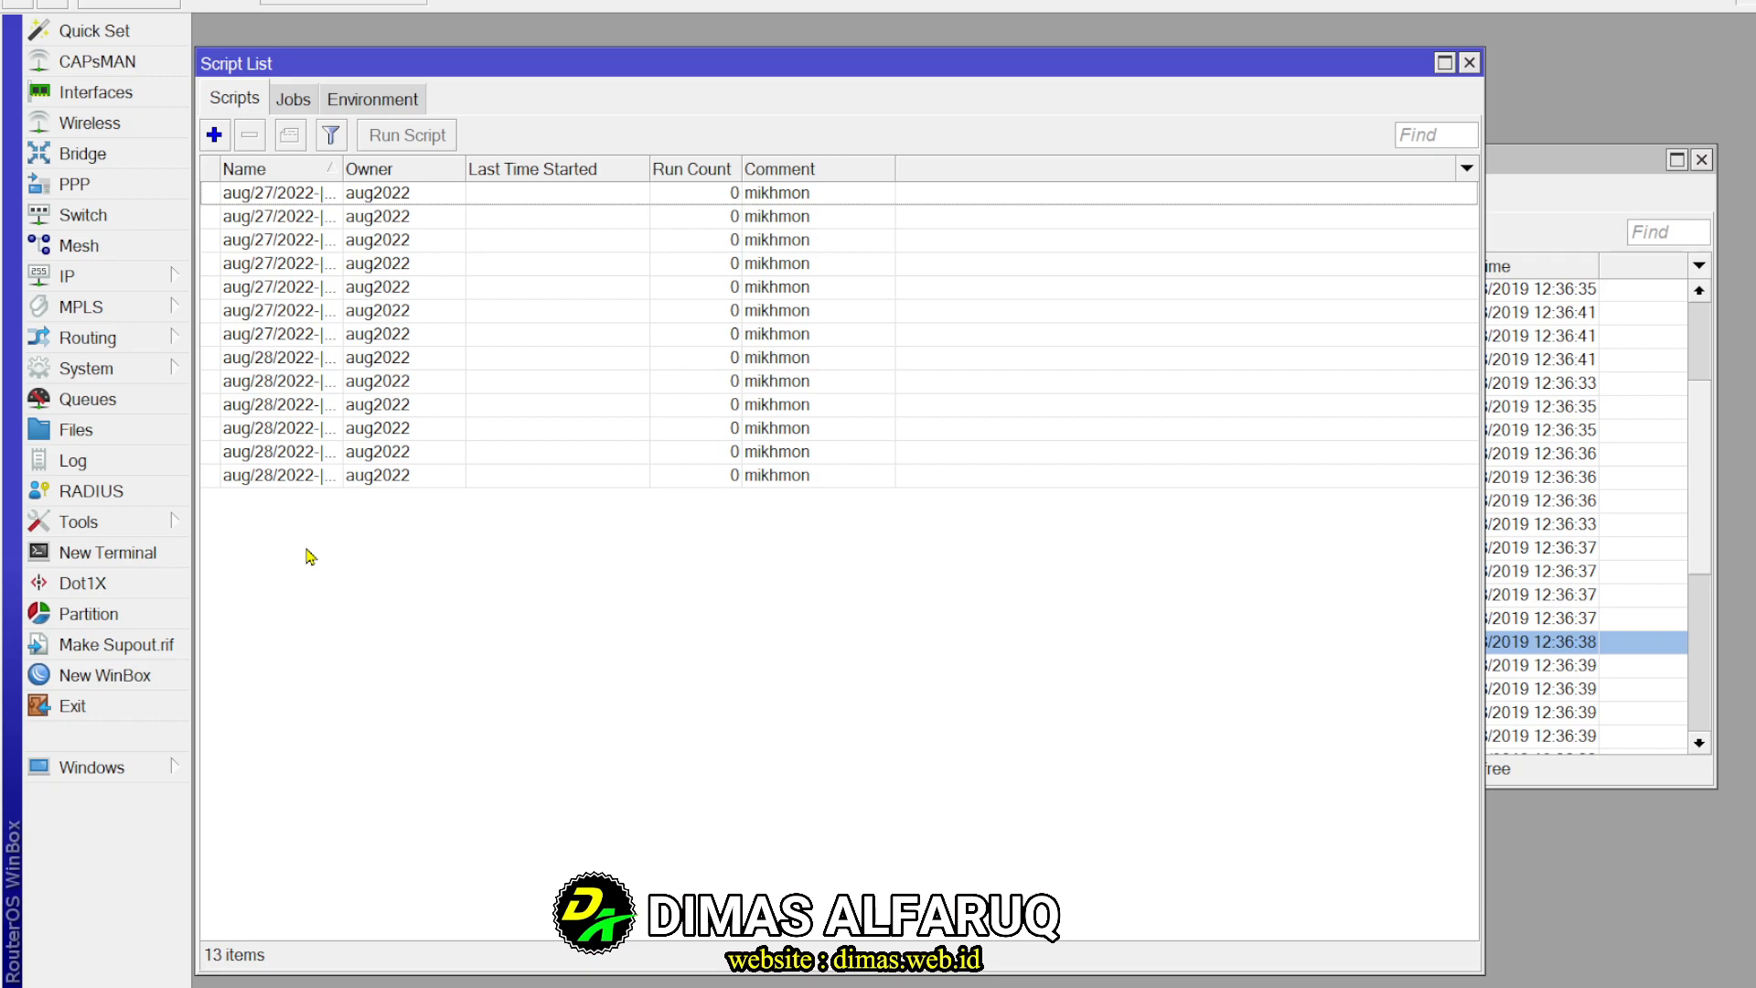
left_click(1558, 477)
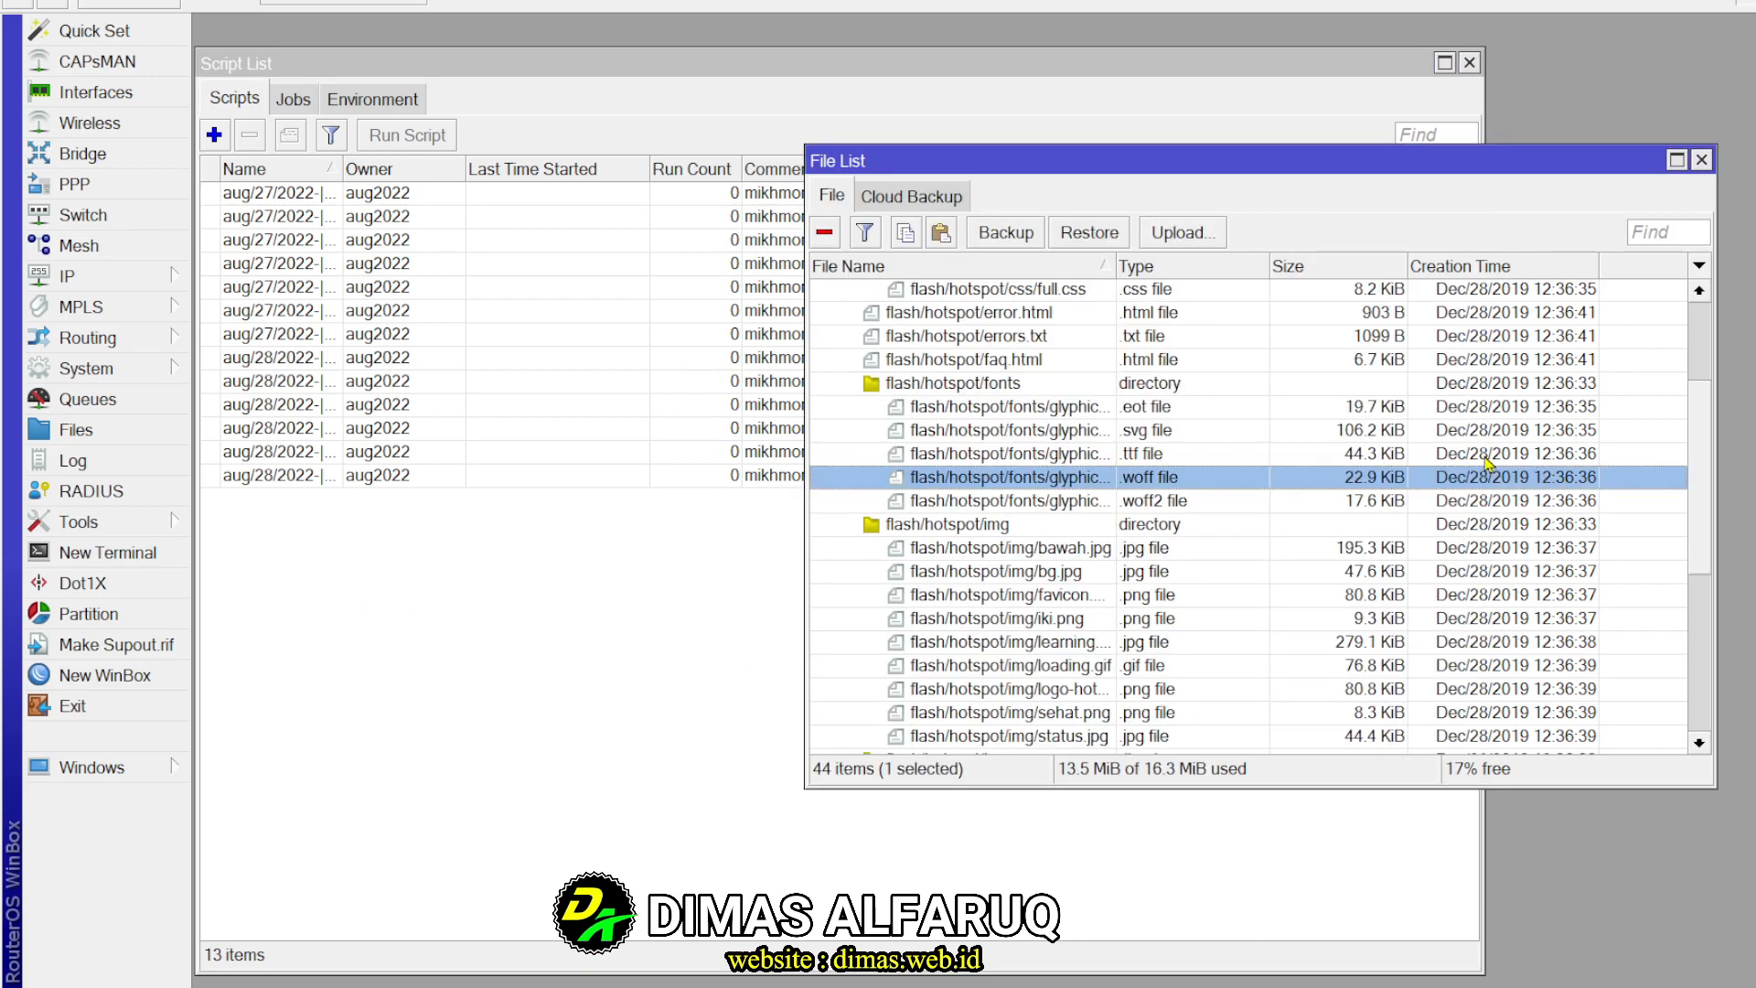
left_click(706, 783)
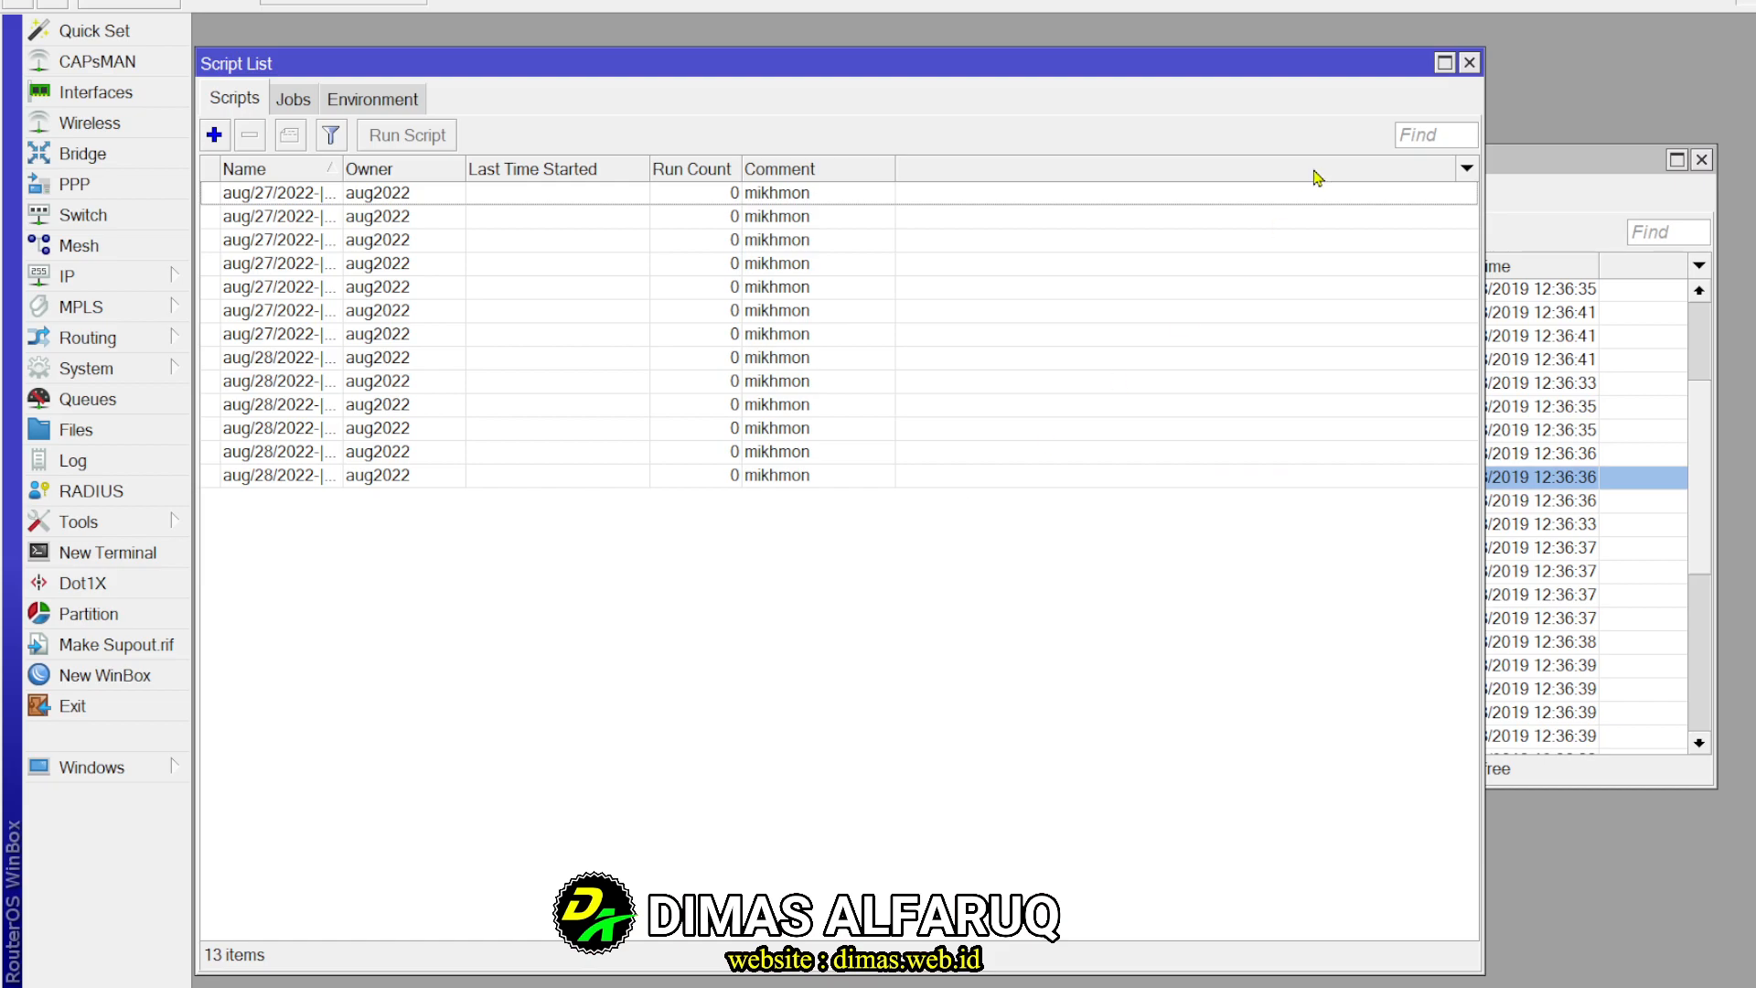
Close the script list and dismiss the SNTP Client settings without applying anything
left_click(1469, 64)
left_click(663, 667)
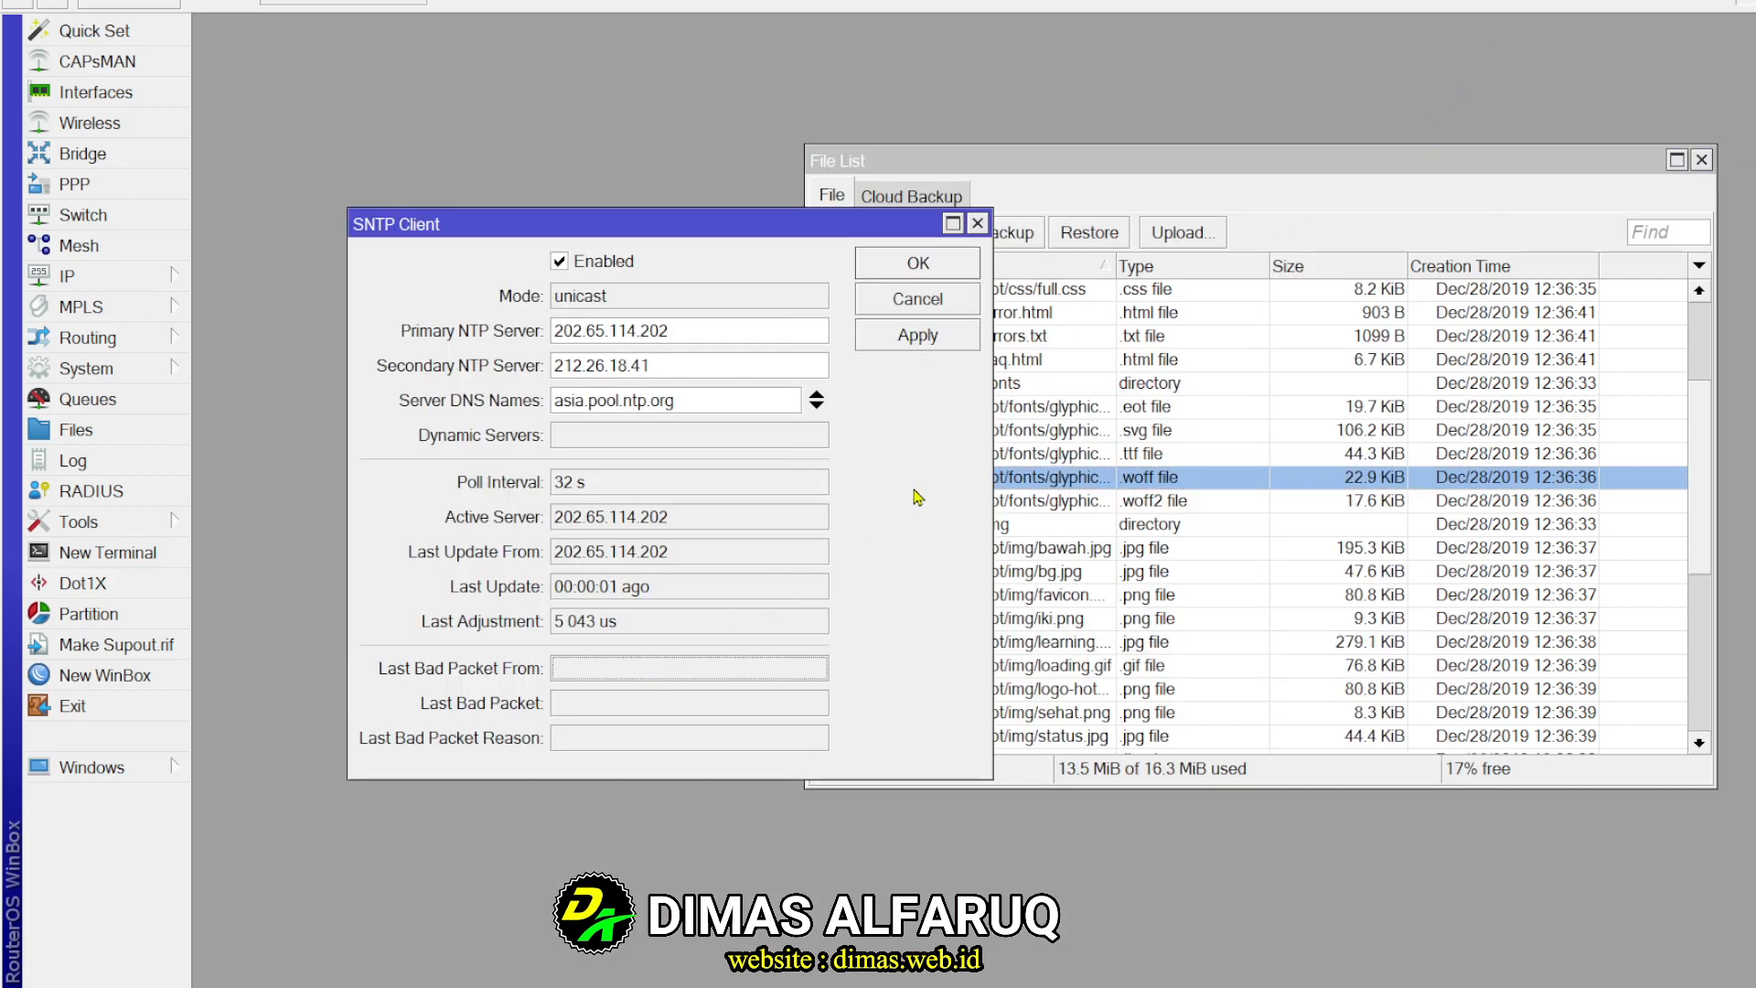
left_click(917, 299)
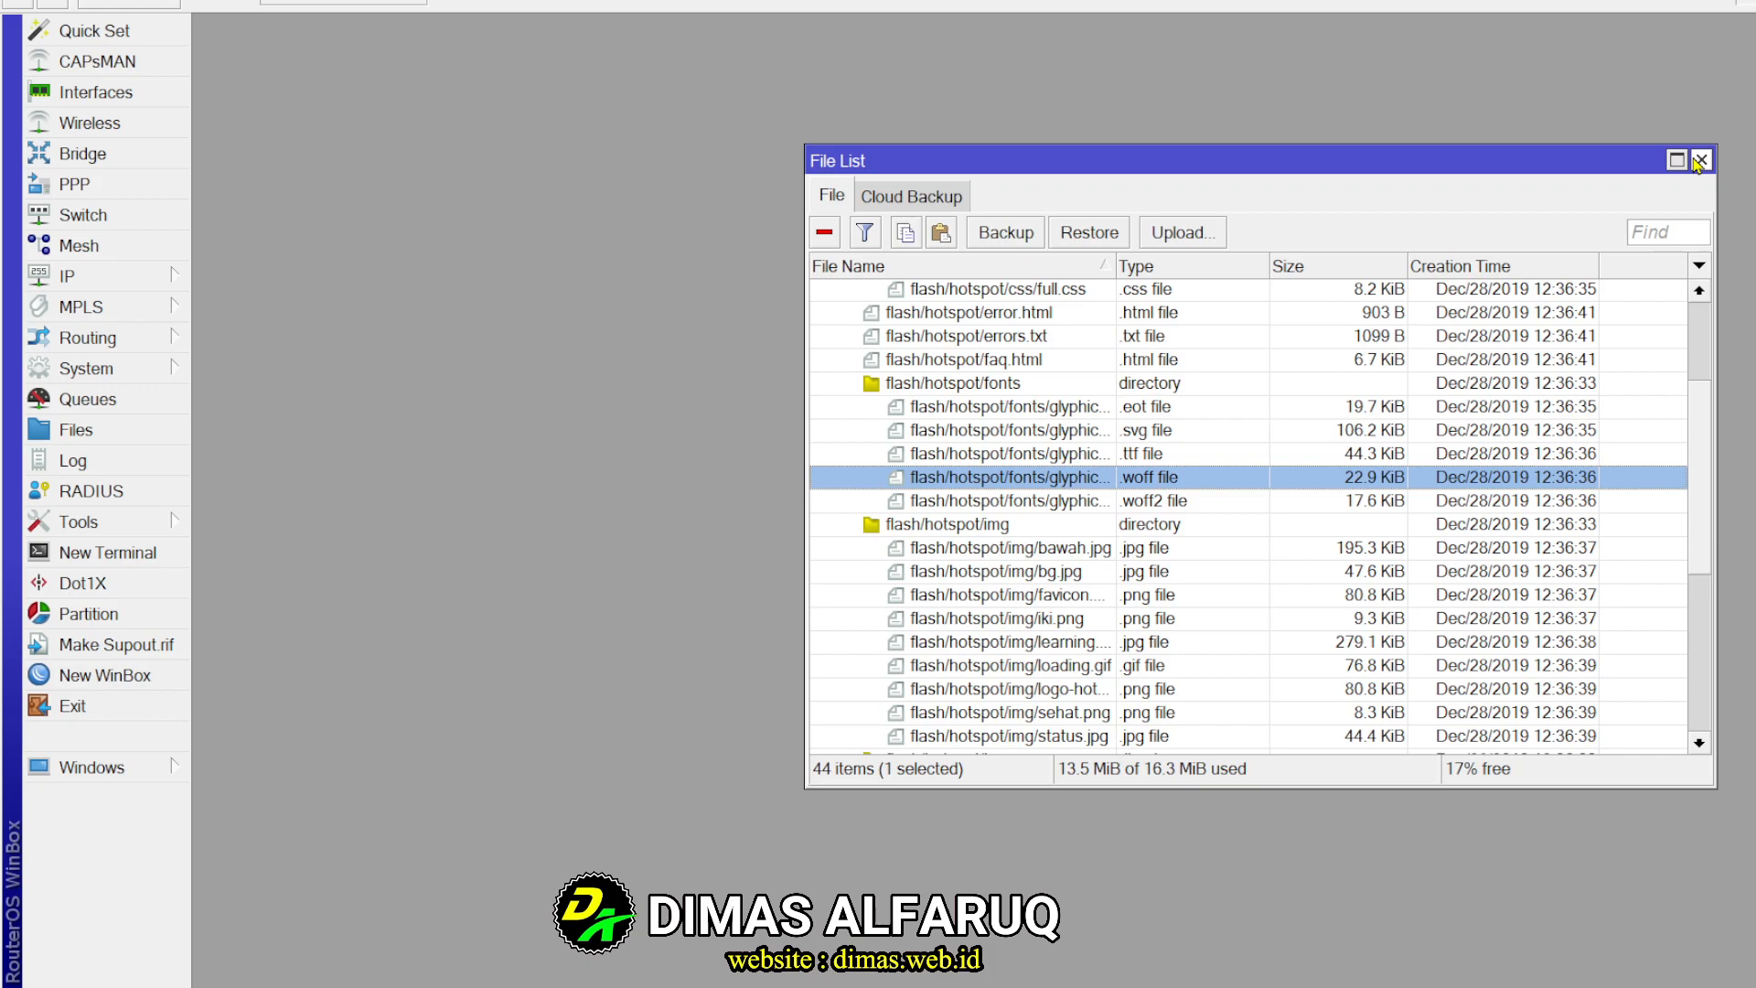
Open the router's queue list to view the simple queues of the hotspot users
left_click(88, 399)
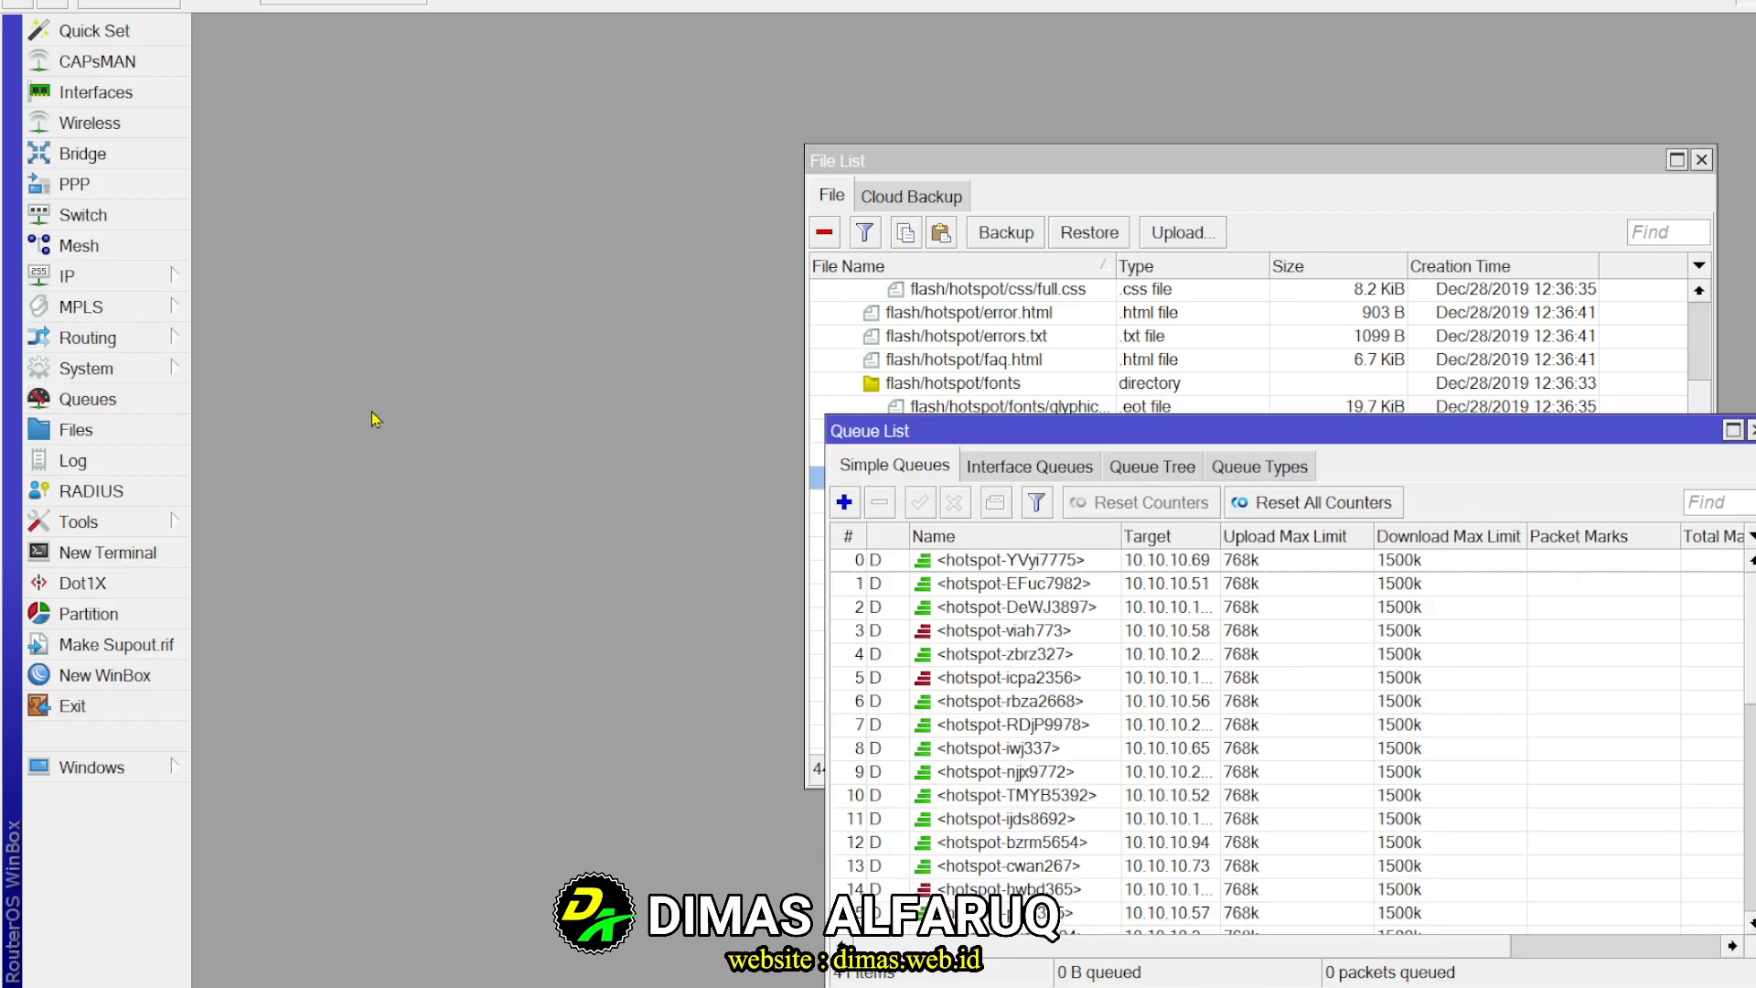